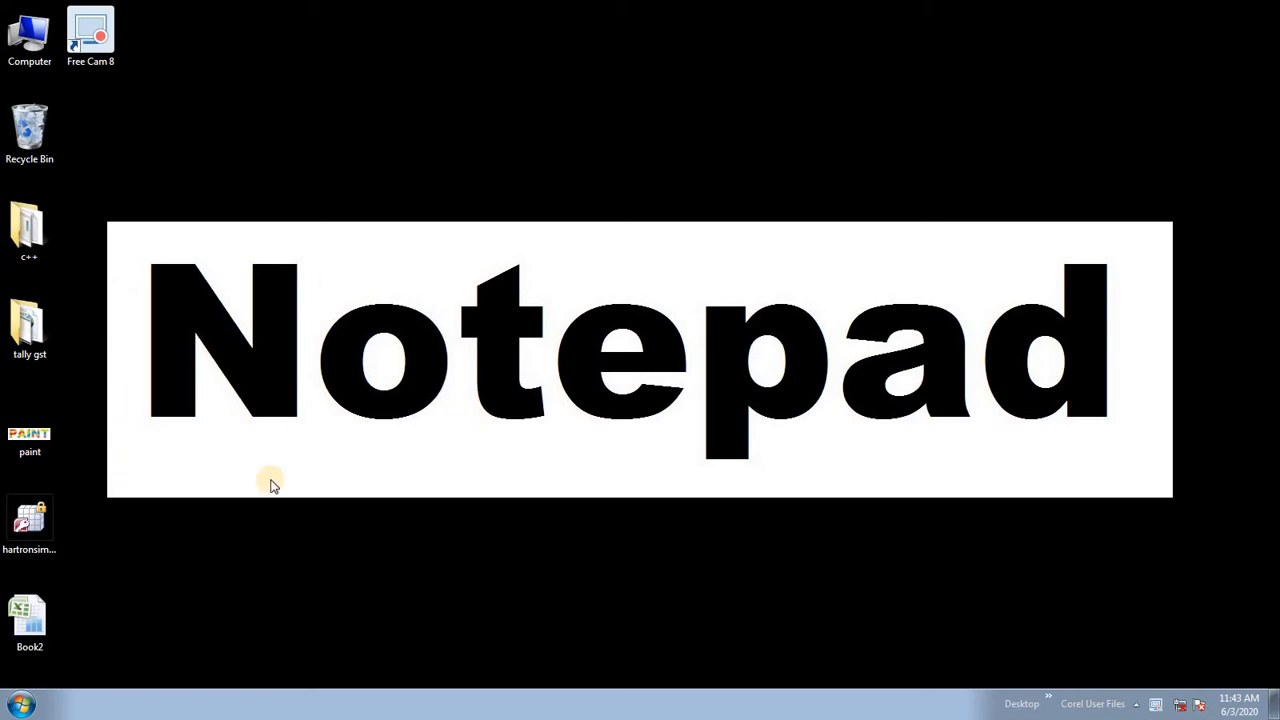
# Open Notepad from the Windows accessories with a blank document ready for text.
pyautogui.click(22, 706)
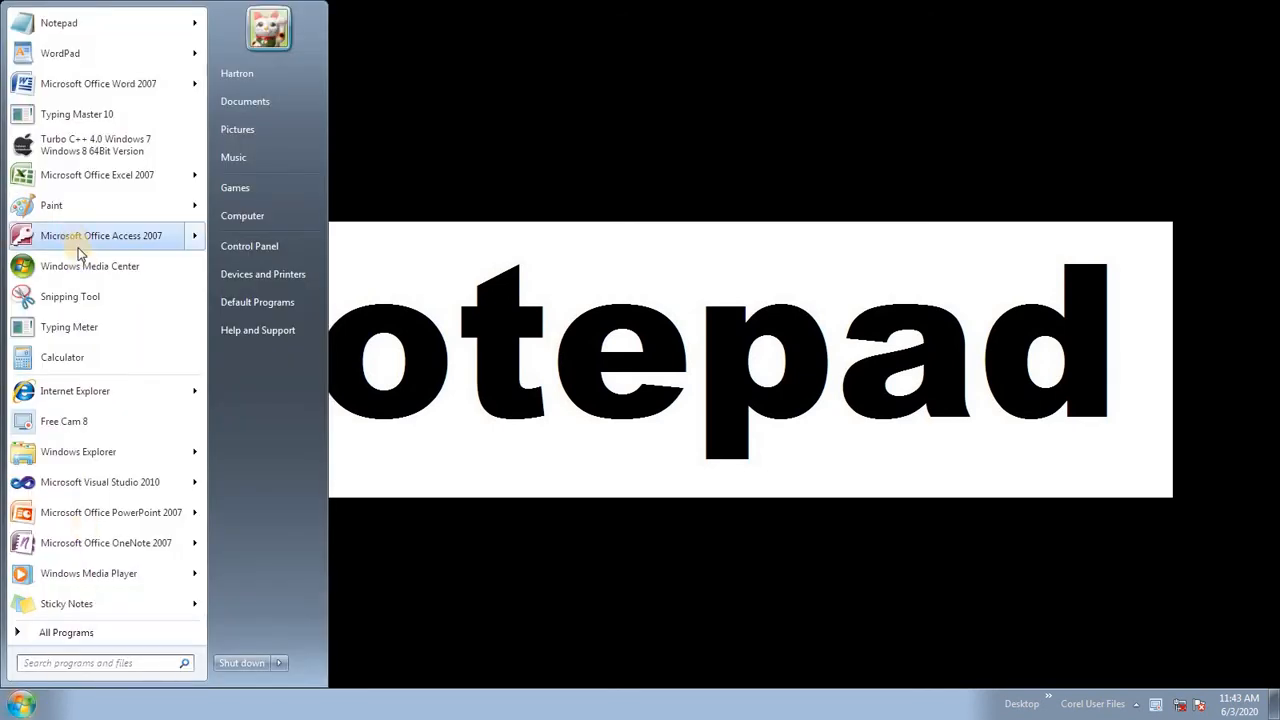
pyautogui.click(74, 632)
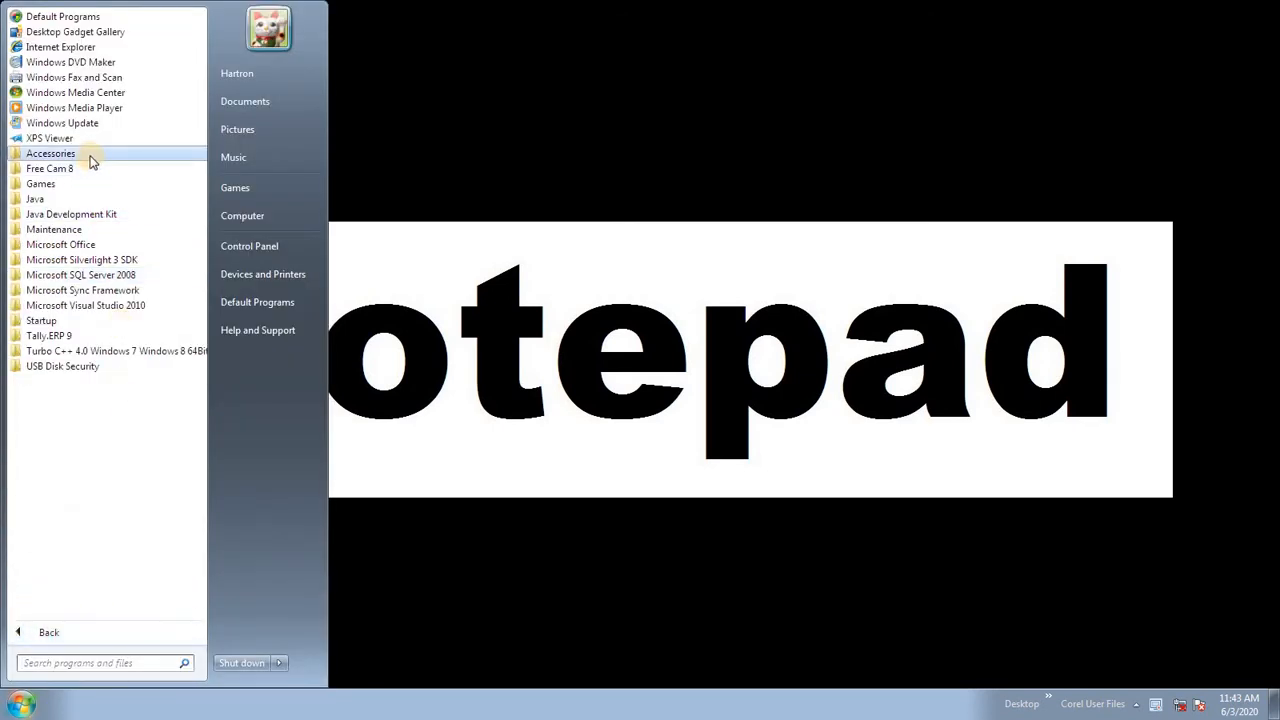
pyautogui.click(88, 156)
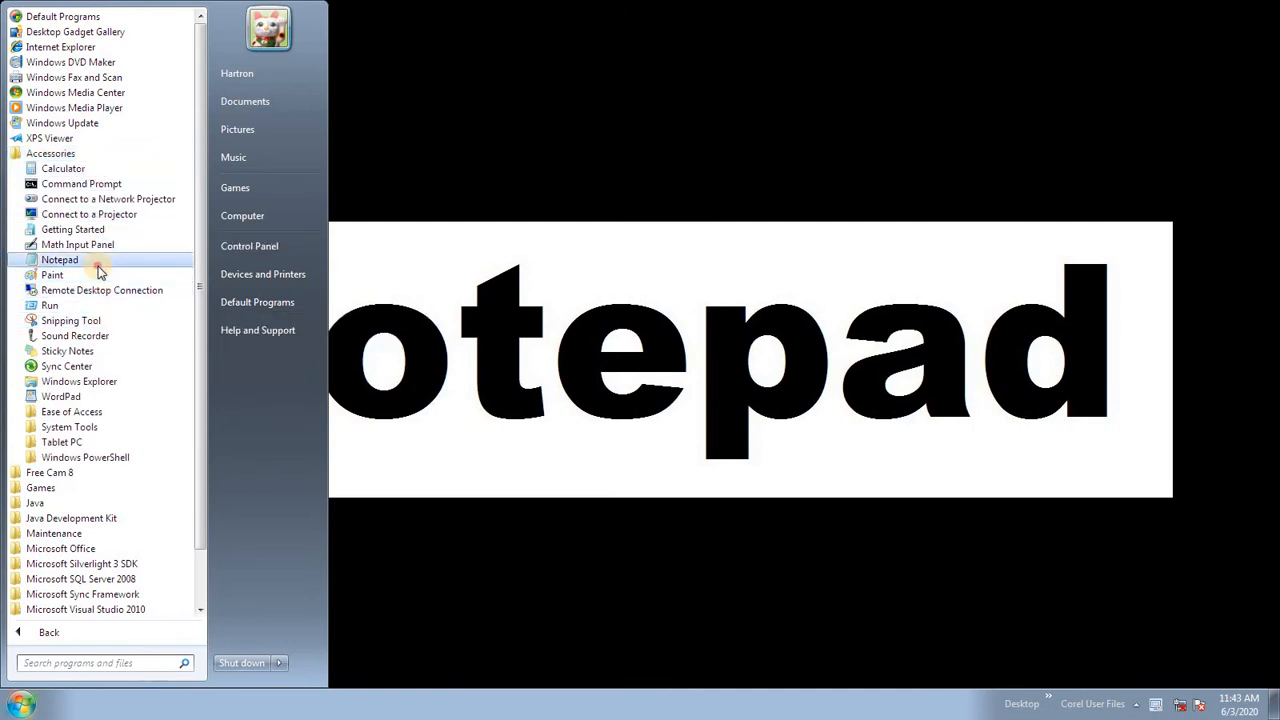
pyautogui.click(98, 261)
pyautogui.click(817, 157)
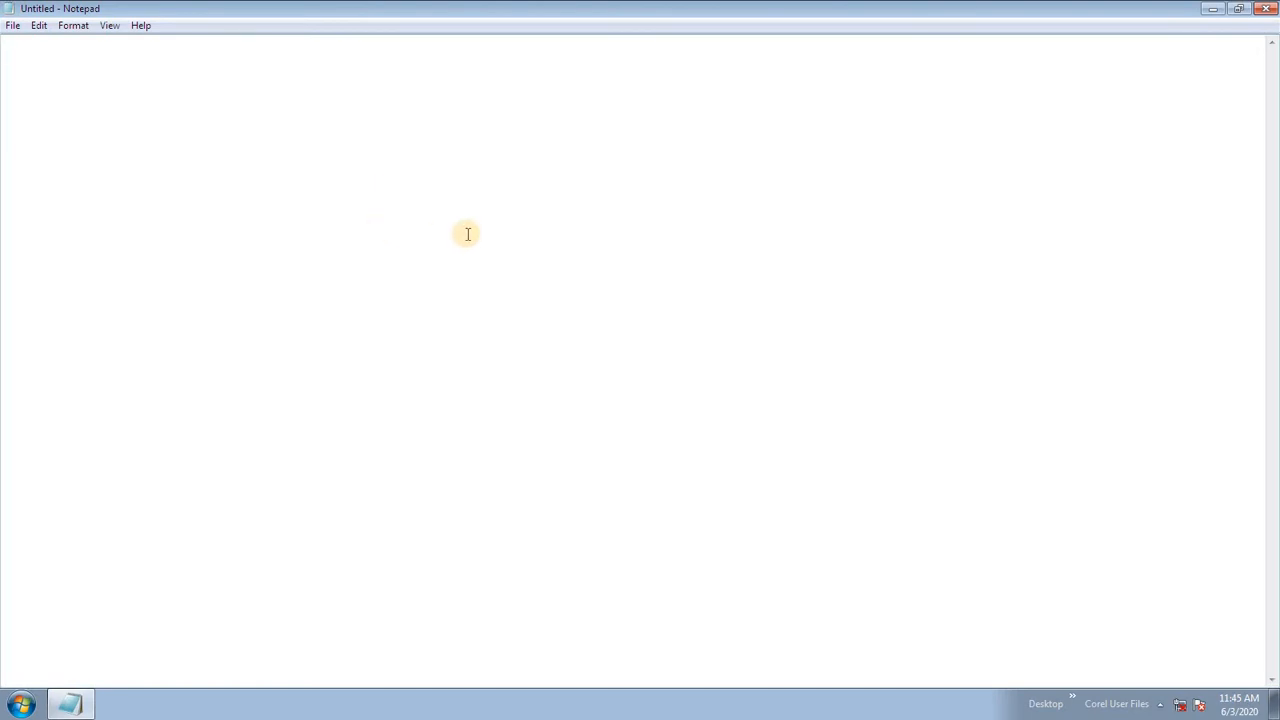
# Enter "this is first line" and "this is second line" as the document's first two lines.
pyautogui.write('this is first line')
pyautogui.press('Return')
pyautogui.write('this is')
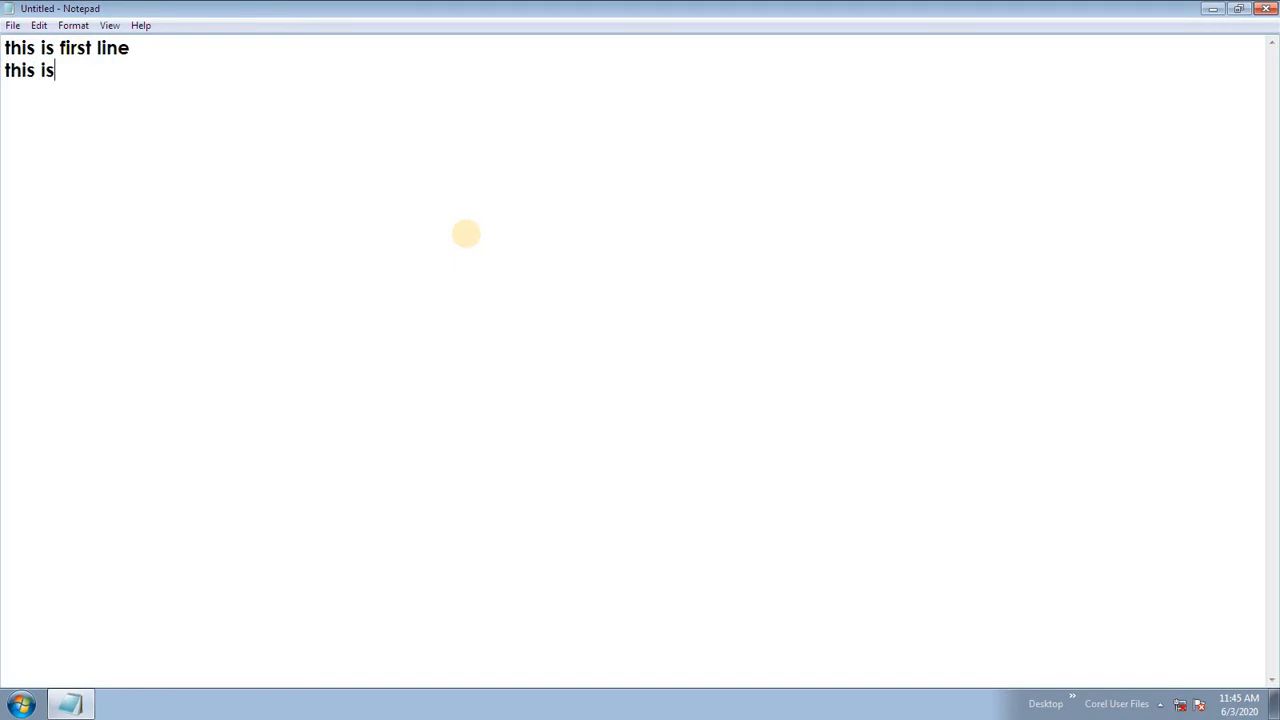
pyautogui.write(' secon dline')
pyautogui.press('BackSpace')
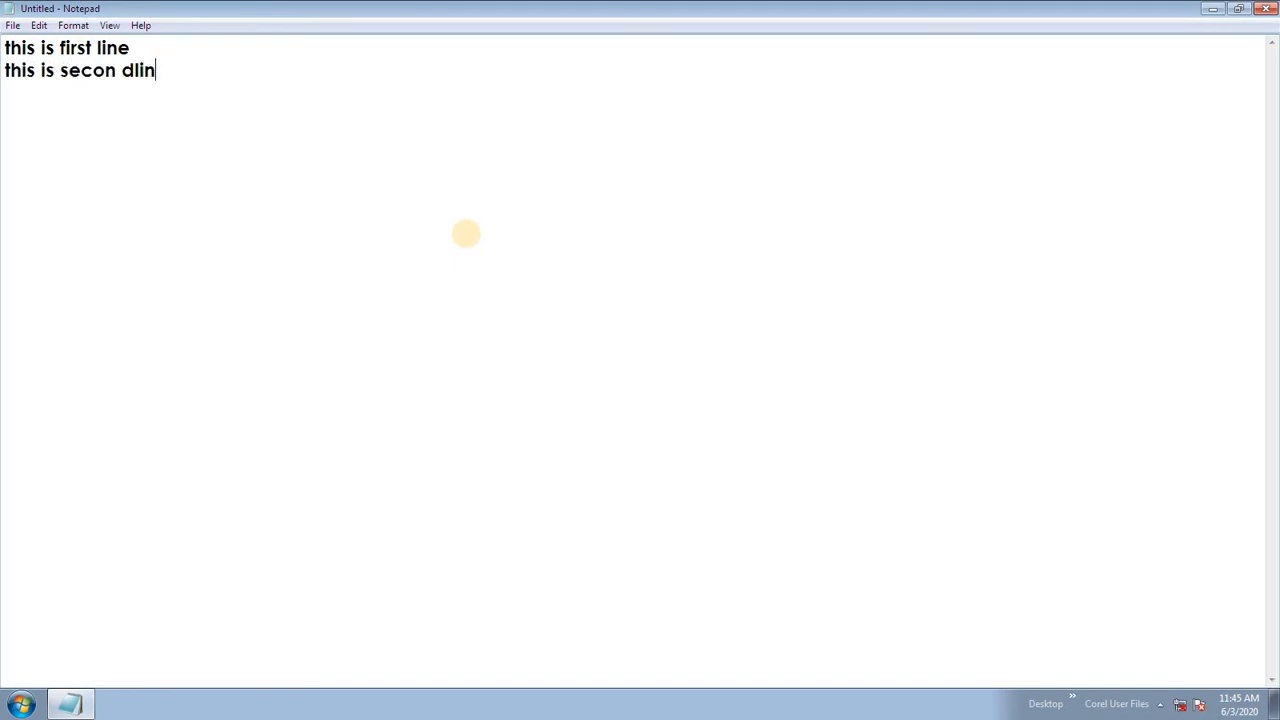
pyautogui.press('BackSpace')
pyautogui.press('BackSpace')
pyautogui.press('BackSpace')
pyautogui.press('BackSpace')
pyautogui.press('BackSpace')
pyautogui.write('d line')
pyautogui.press('Return')
# Add "this is third line" and "this is fourth line" on separate lines below the second line.
pyautogui.write('this is thi')
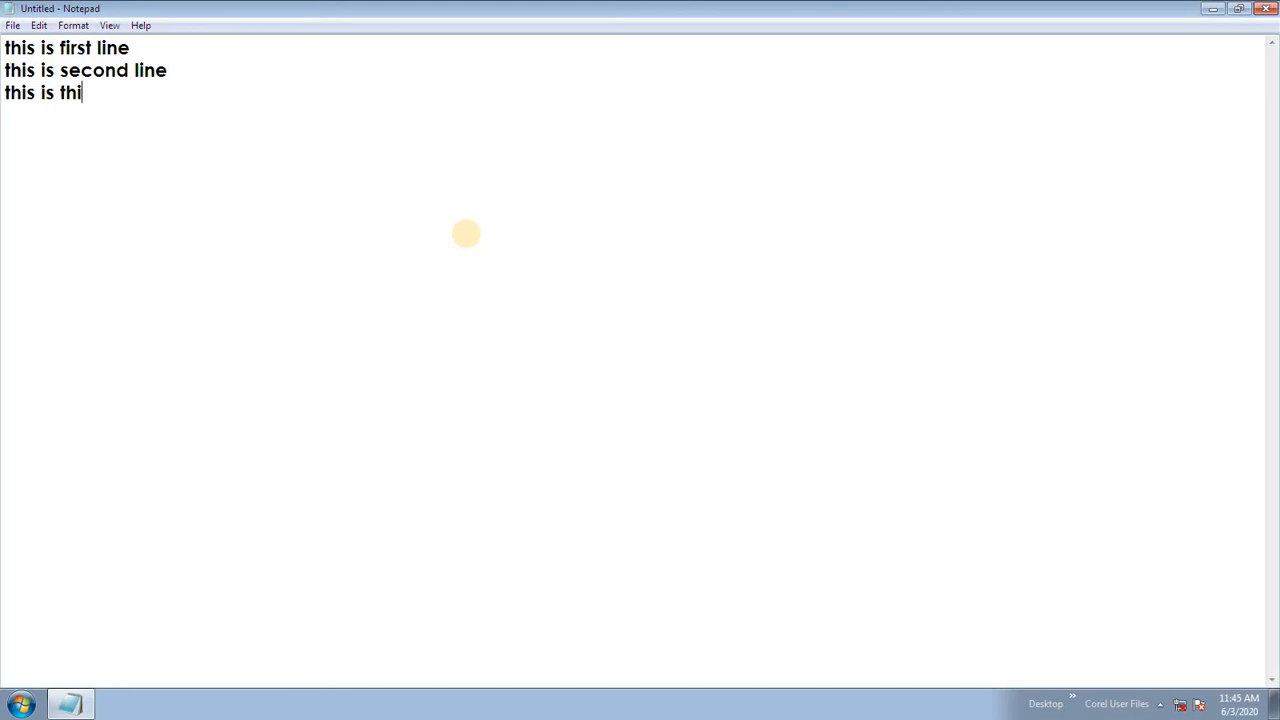
pyautogui.write('rd line')
pyautogui.press('Return')
pyautogui.write('this is fourth')
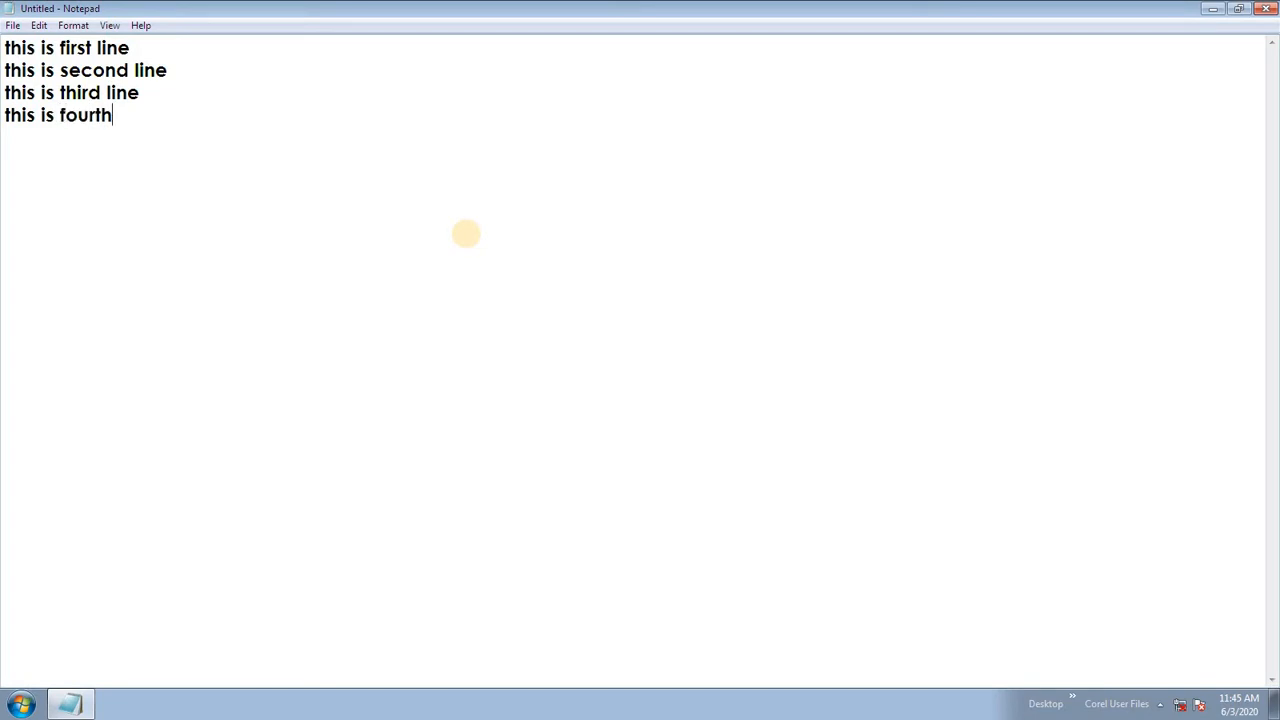
pyautogui.write(' line')
pyautogui.press('Return')
# Add "this is fifth line" and "this is last line" on separate lines, ending with a new empty line.
pyautogui.write('this is')
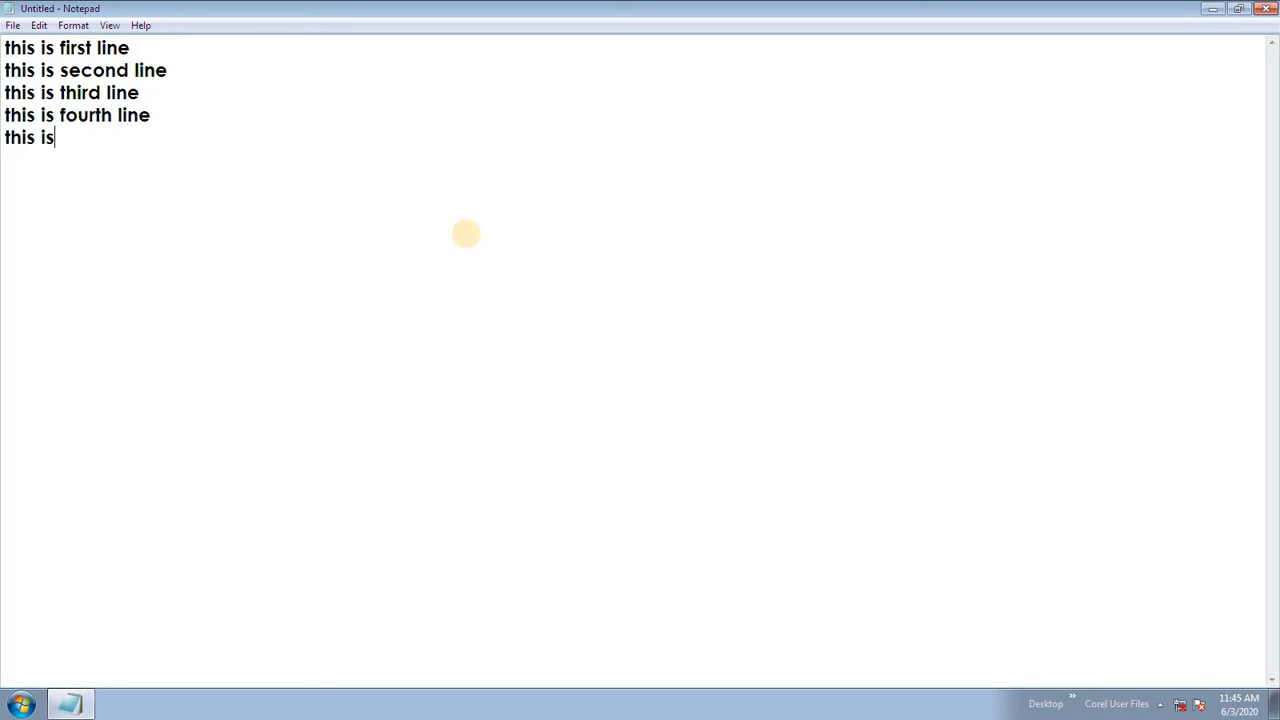
pyautogui.write(' fifth line')
pyautogui.press('Return')
pyautogui.write('this i')
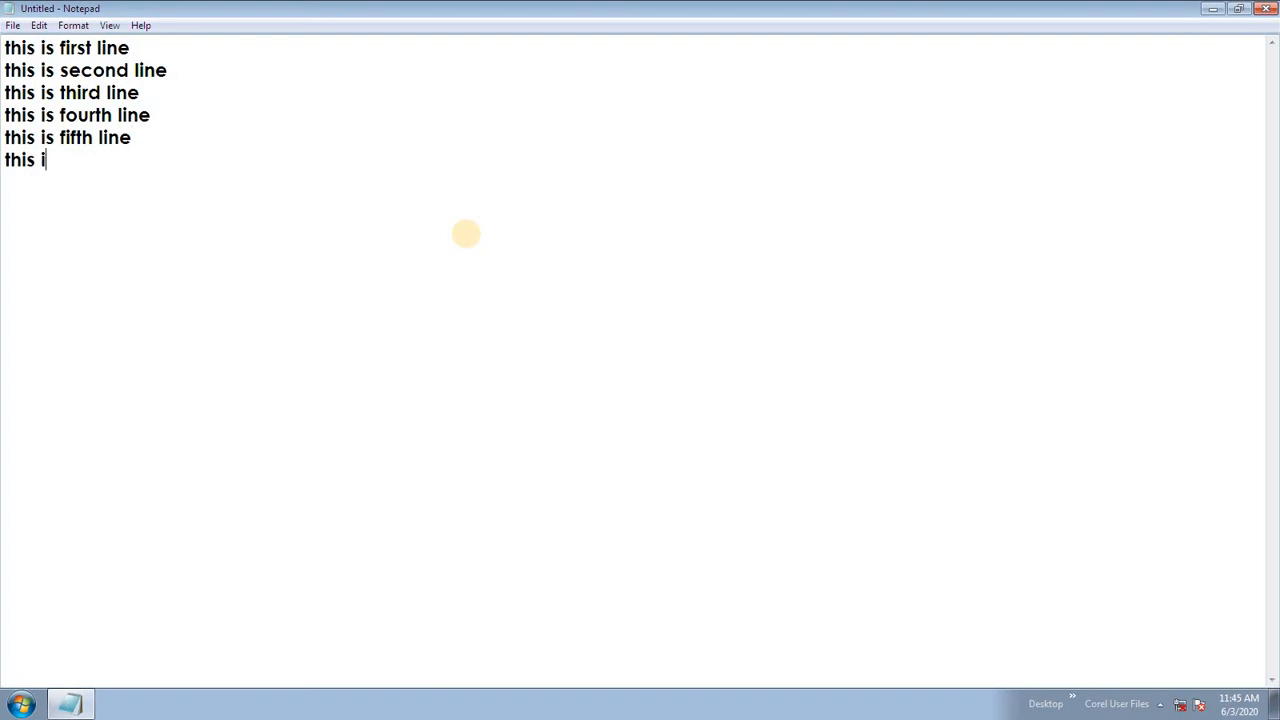
pyautogui.write('s last line')
pyautogui.press('Return')
# Set the text's font size to 36.
pyautogui.click(74, 25)
pyautogui.click(100, 62)
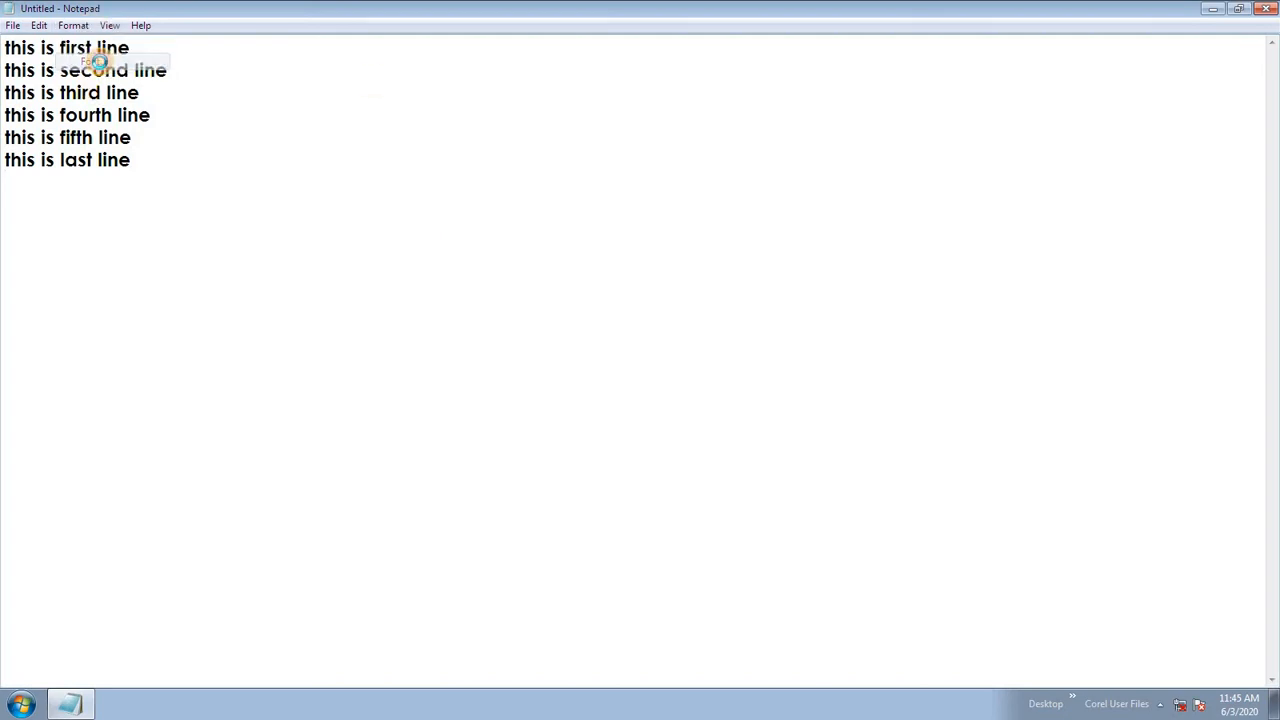
pyautogui.click(309, 247)
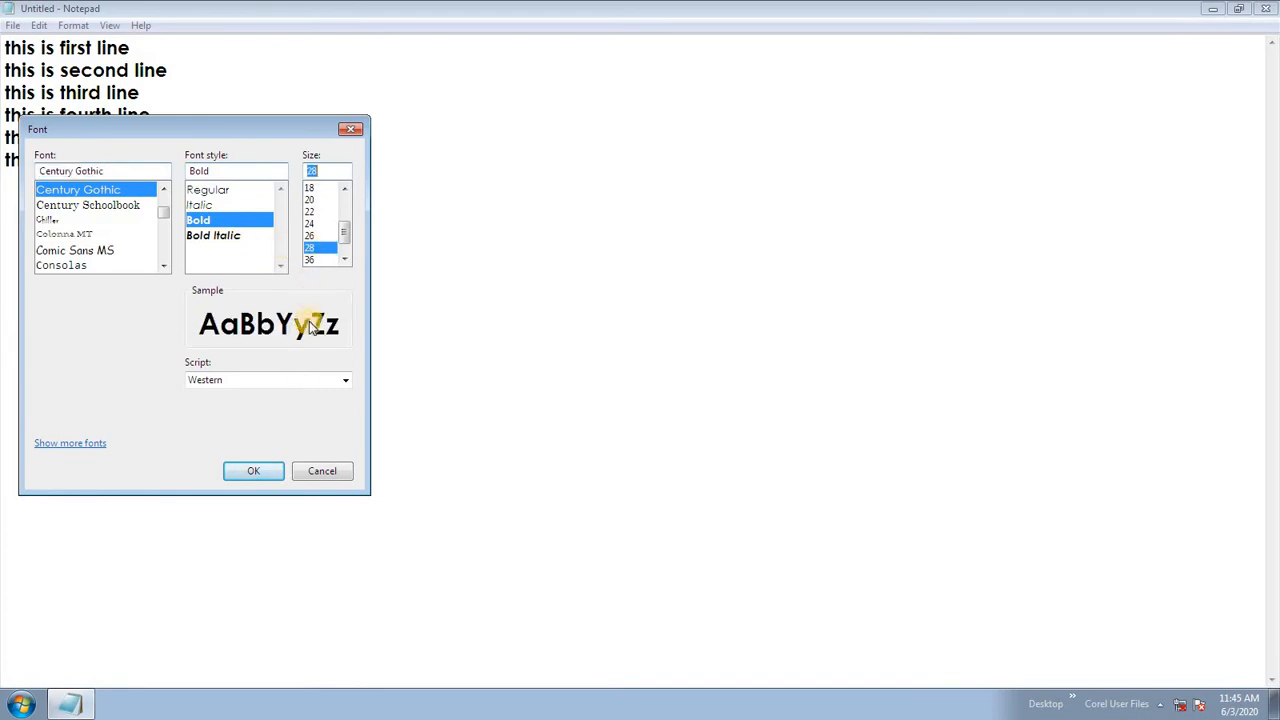
pyautogui.click(320, 259)
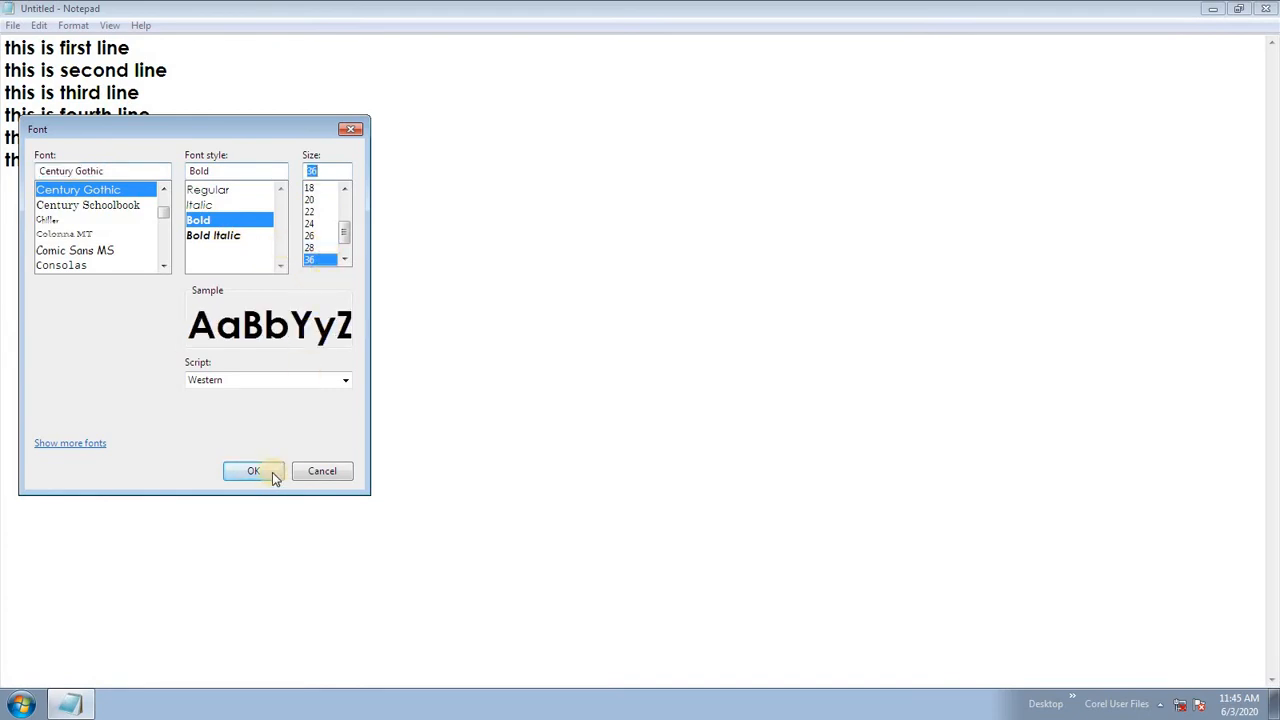
pyautogui.click(253, 471)
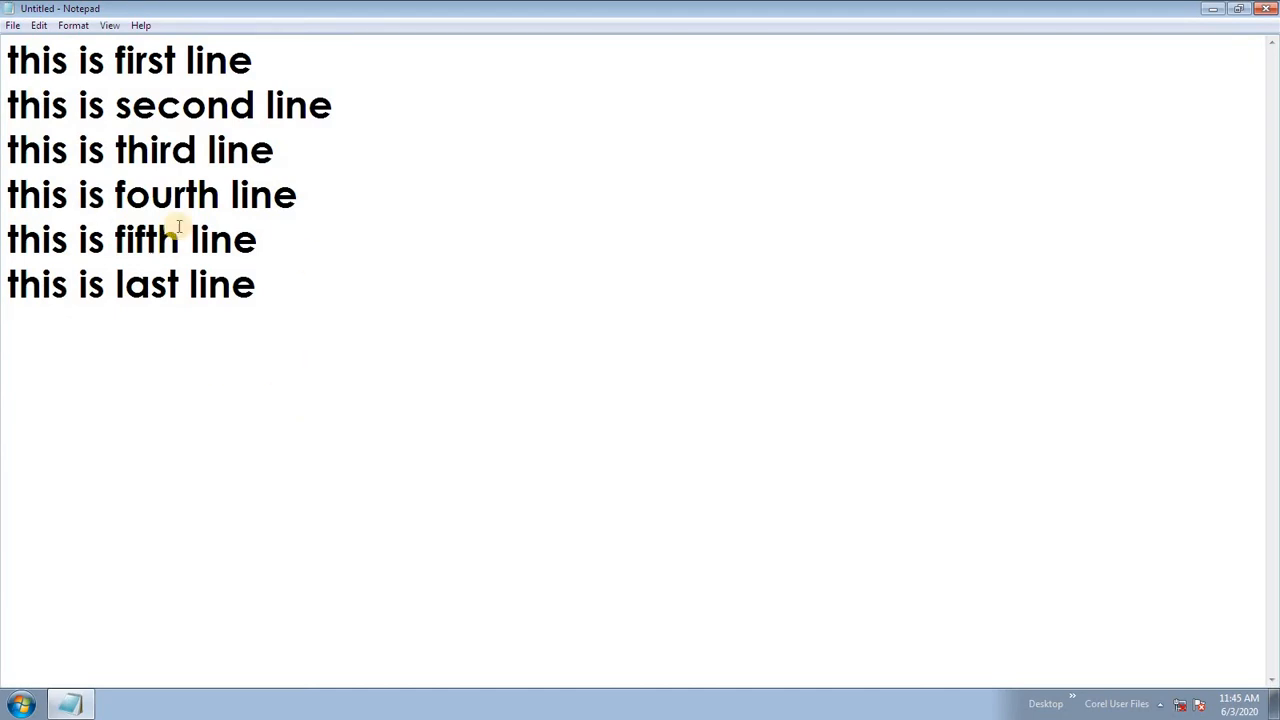
pyautogui.click(39, 25)
pyautogui.moveTo(73, 25)
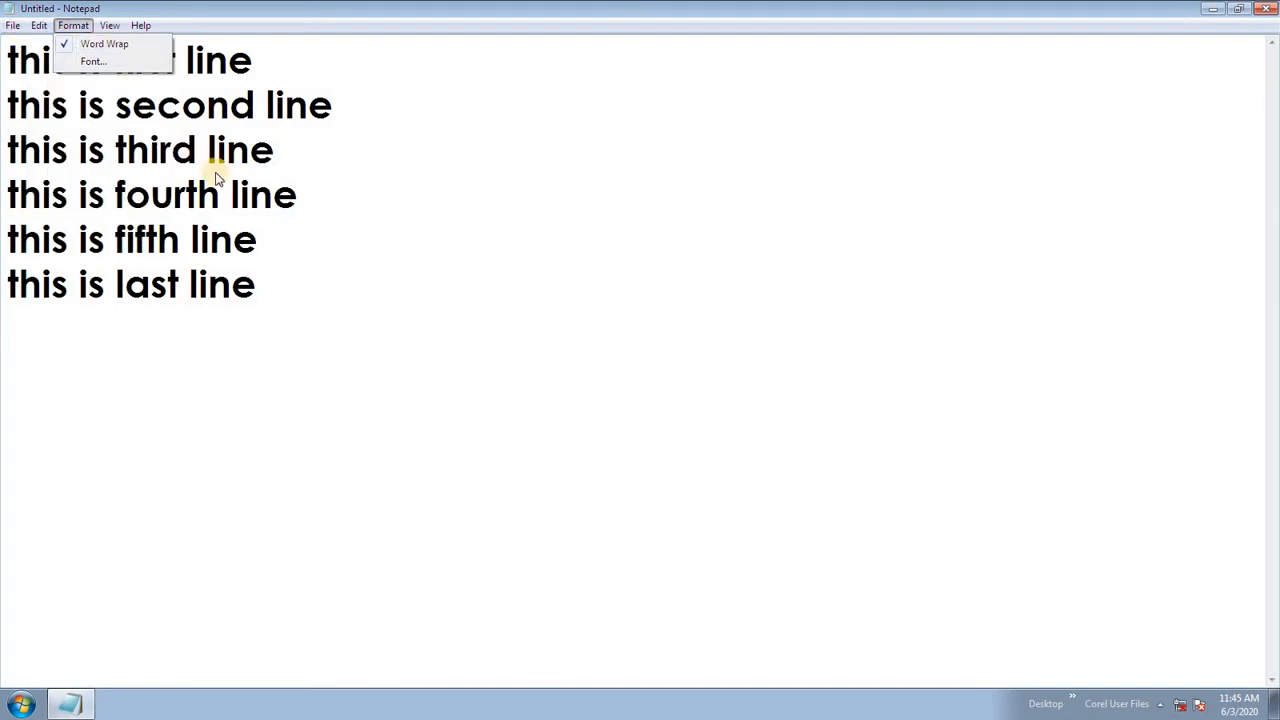
pyautogui.click(216, 178)
# Copy the whole first line, "this is first line", to the clipboard.
pyautogui.moveTo(300, 58); pyautogui.dragTo(4, 70)
pyautogui.click(5, 84)
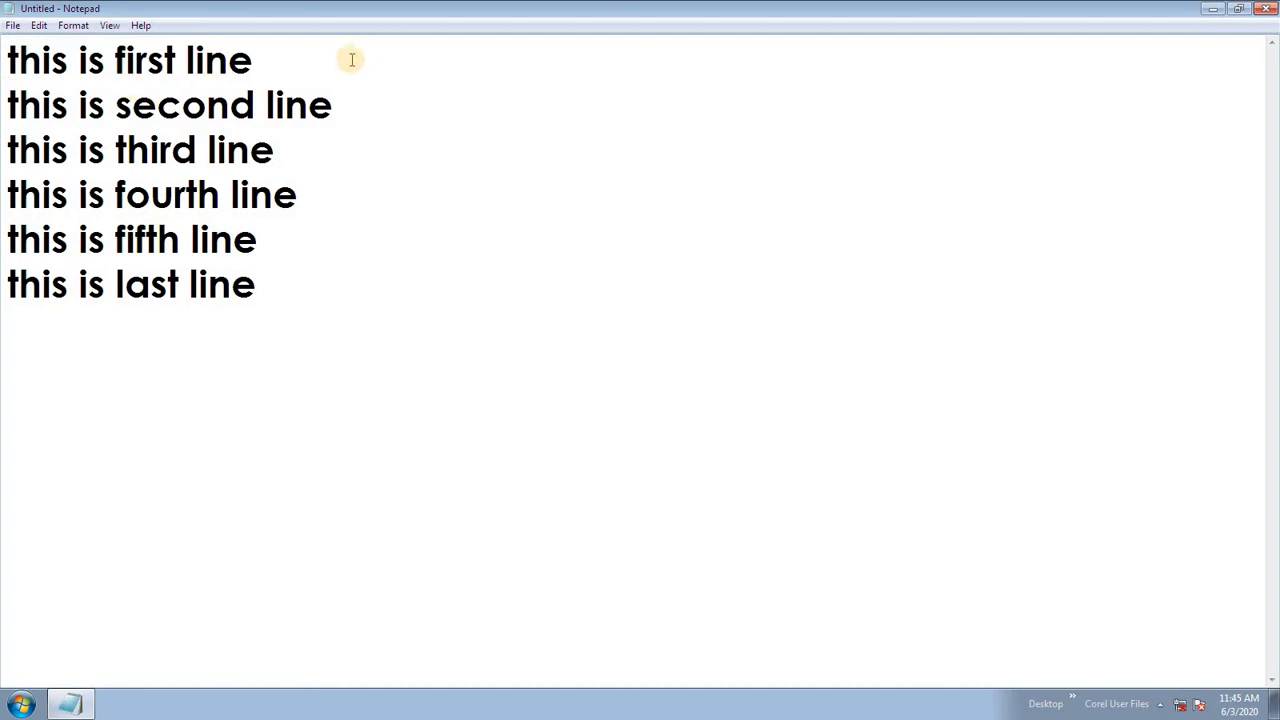
pyautogui.moveTo(352, 60); pyautogui.dragTo(4, 60)
pyautogui.click(39, 25)
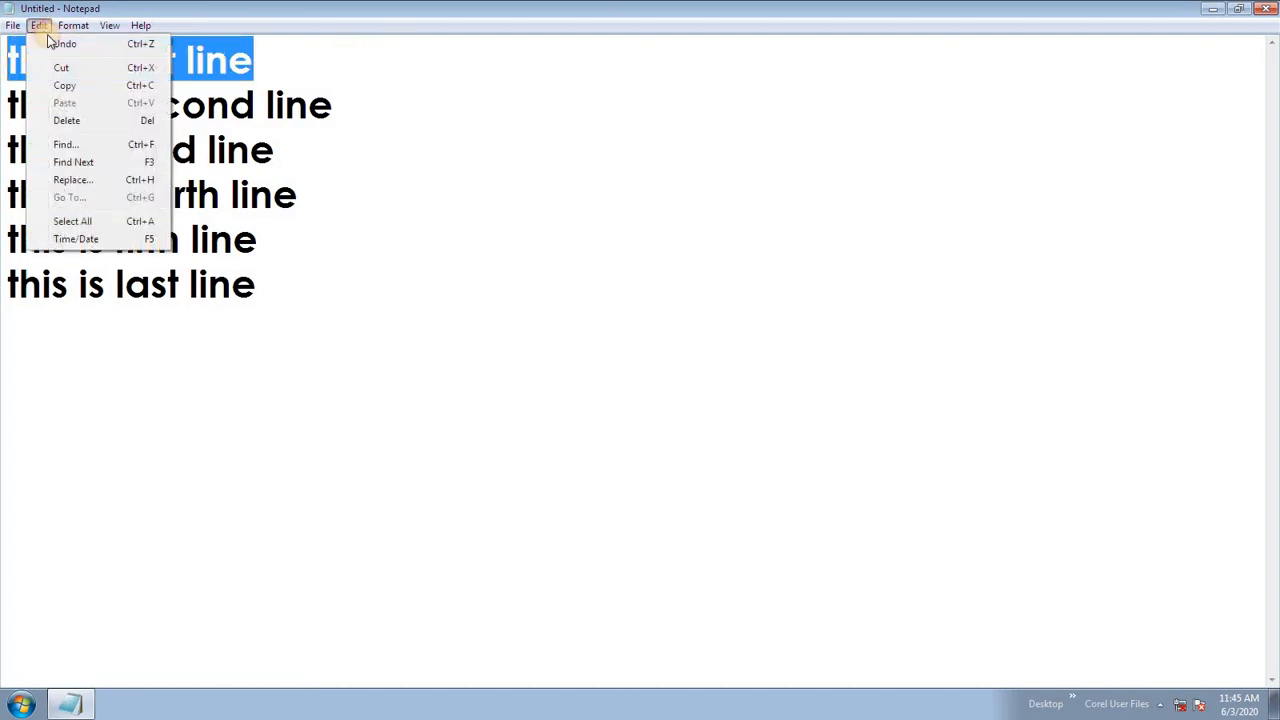
pyautogui.click(65, 86)
# Paste the copied line on the empty line below "this is last line".
pyautogui.click(287, 310)
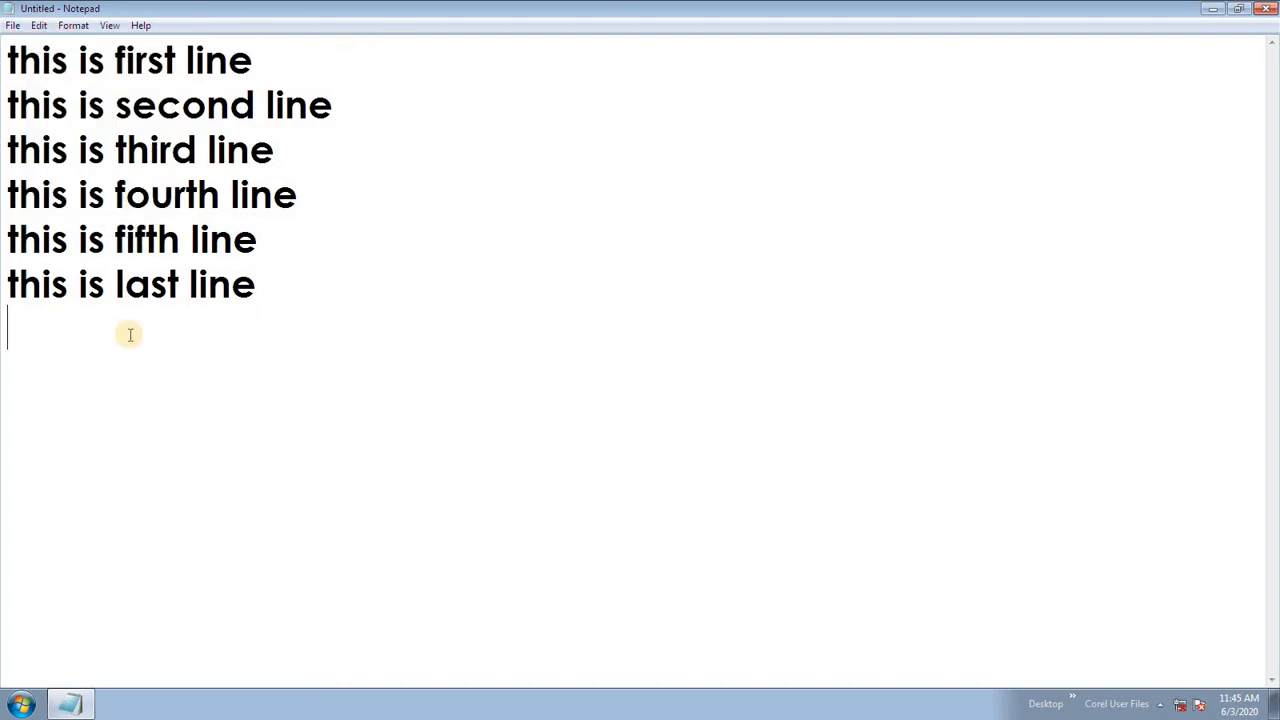
pyautogui.click(392, 268)
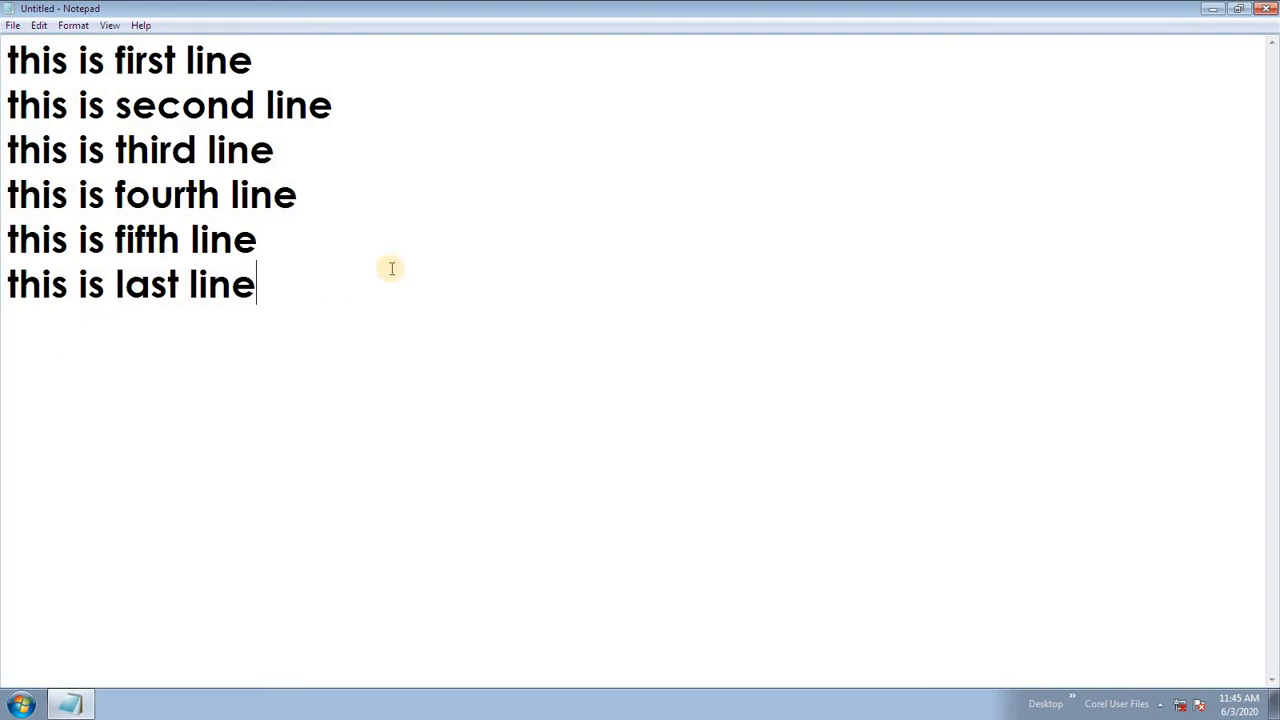
pyautogui.press('Home')
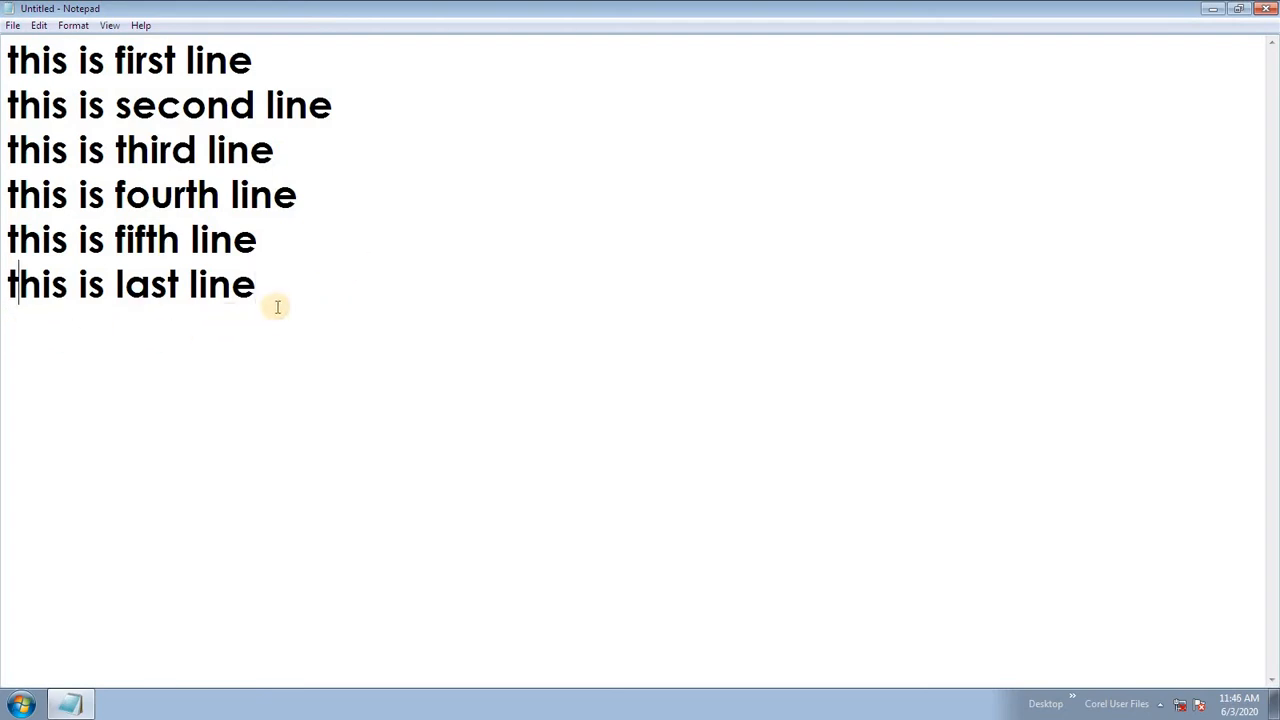
pyautogui.press('End')
pyautogui.hotkey('ctrl', 'End')
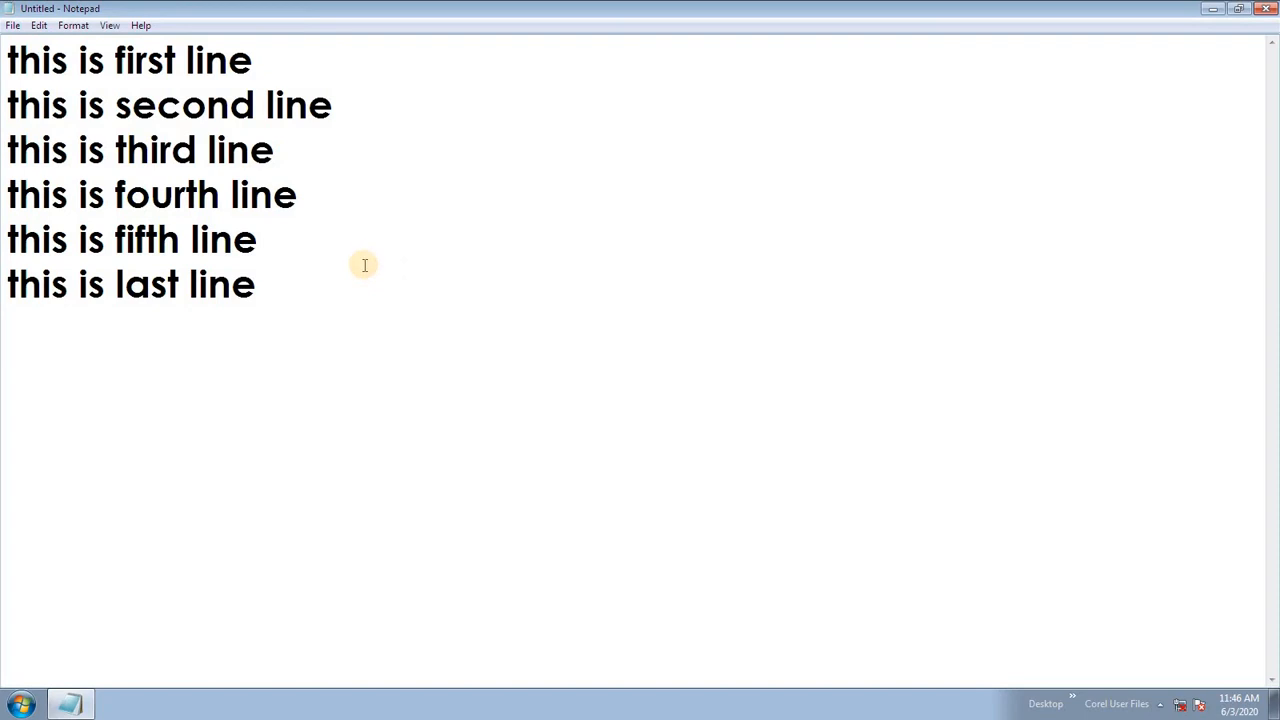
pyautogui.click(39, 26)
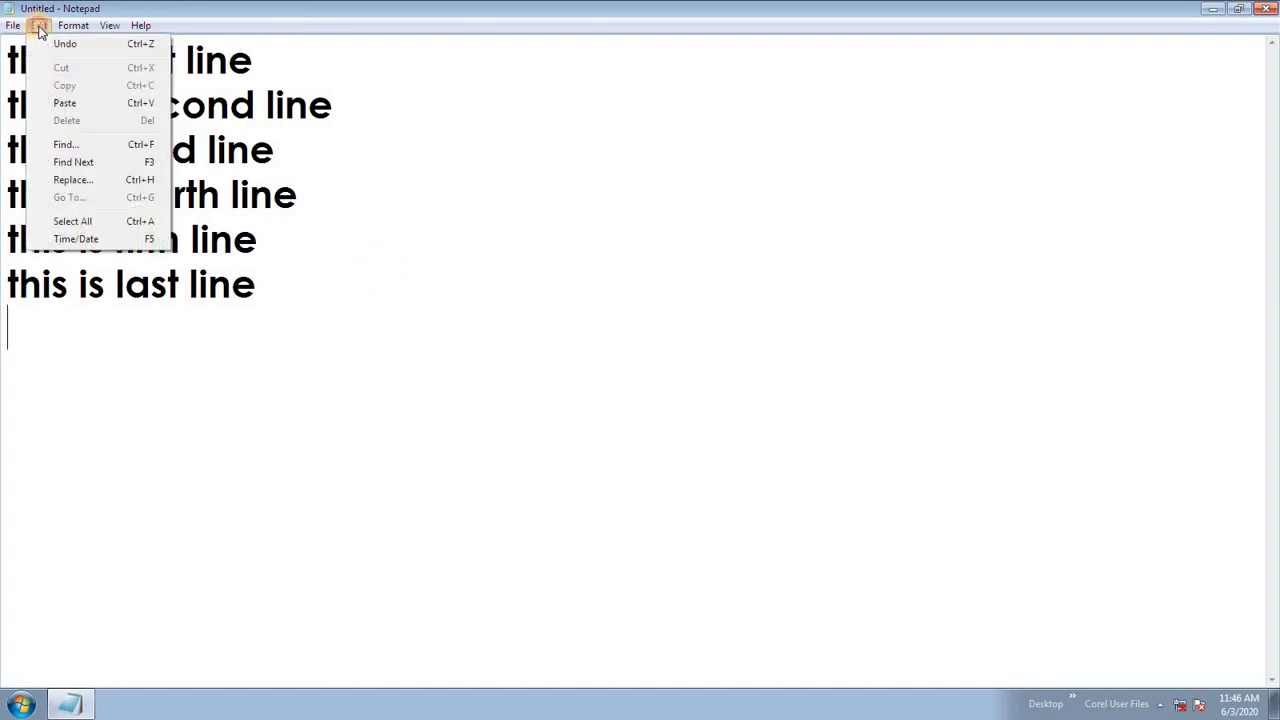
pyautogui.click(66, 103)
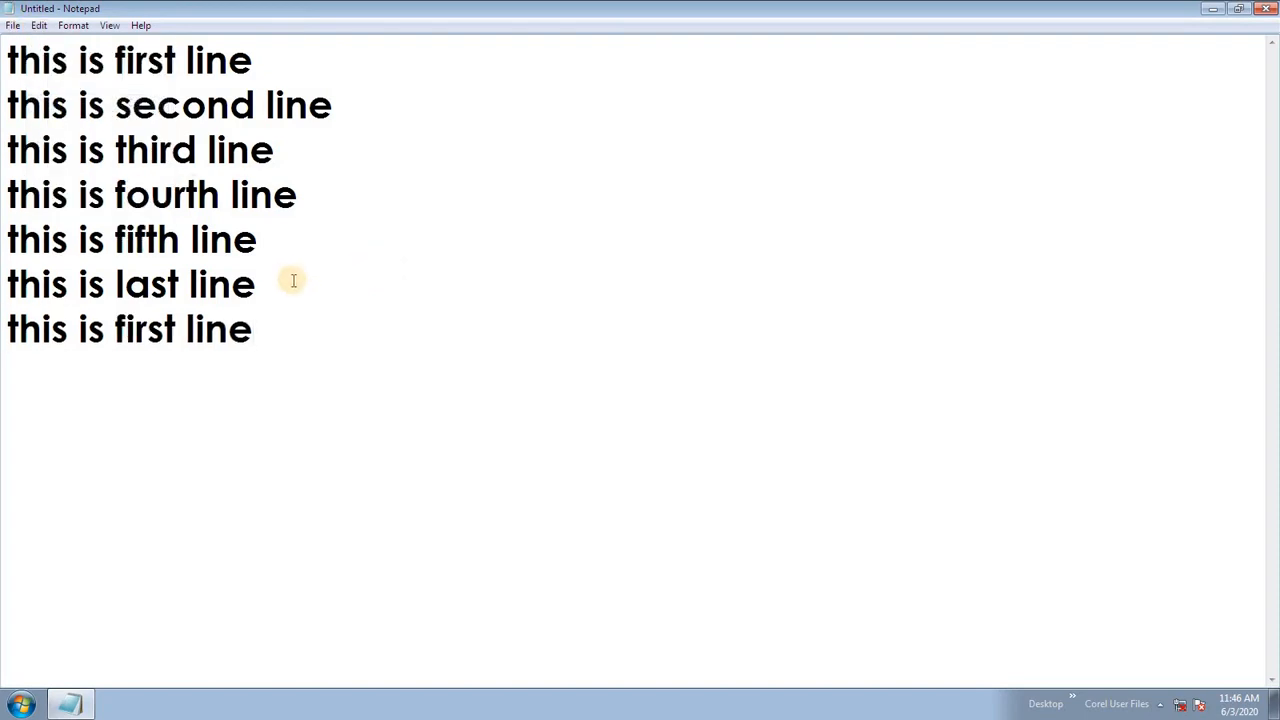
# Delete the text of the document's first line, "this is first line".
pyautogui.click(150, 336)
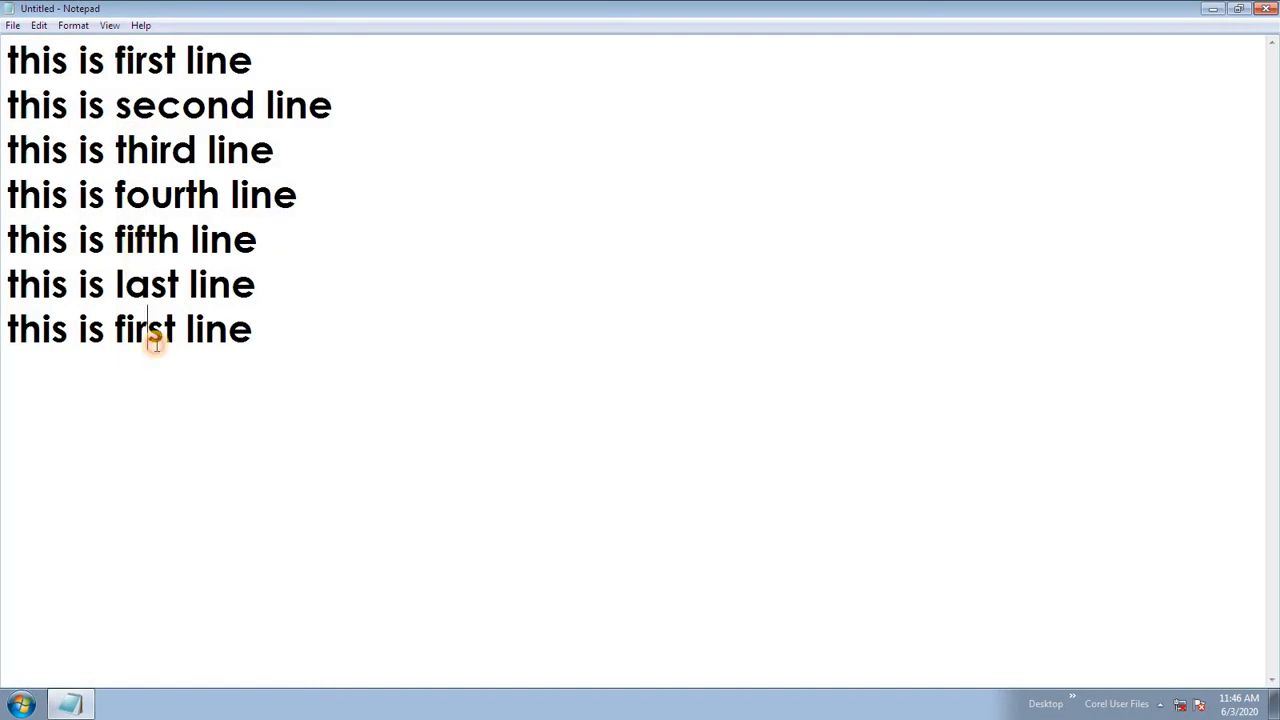
pyautogui.moveTo(284, 58); pyautogui.dragTo(5, 57)
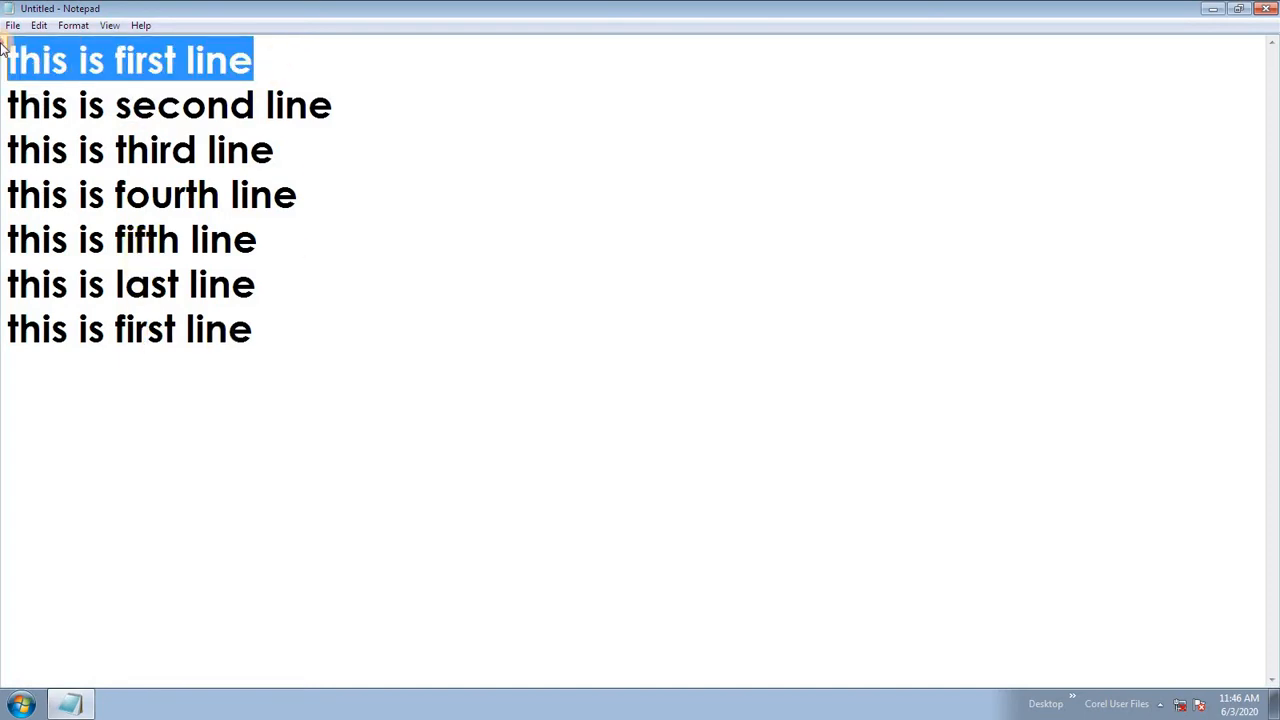
pyautogui.click(39, 25)
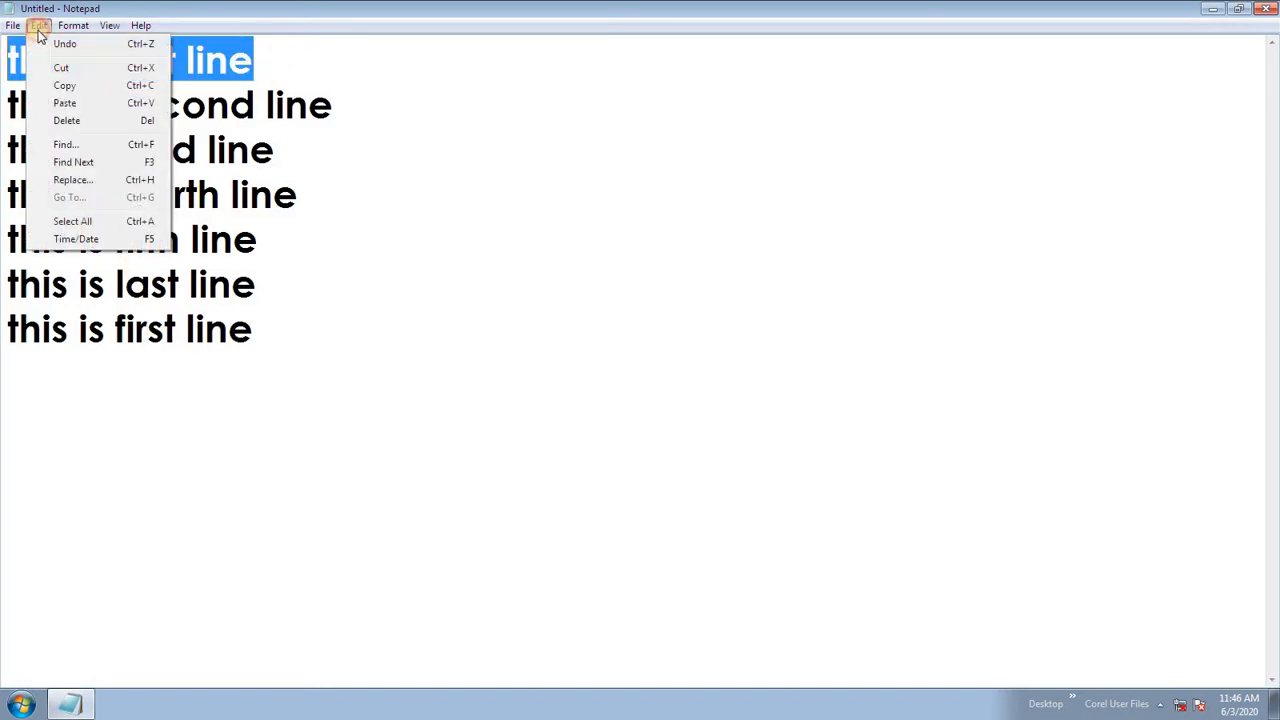
pyautogui.click(70, 120)
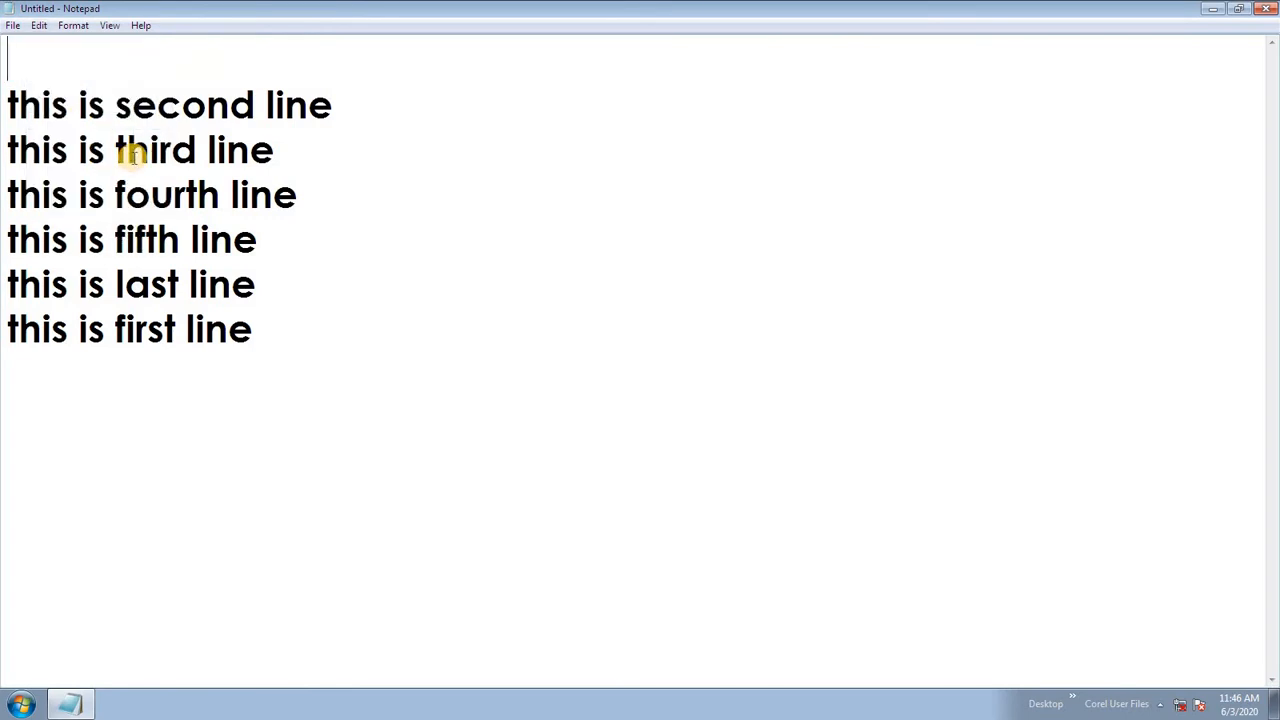
# Undo the deletion of the first line's text.
pyautogui.click(40, 27)
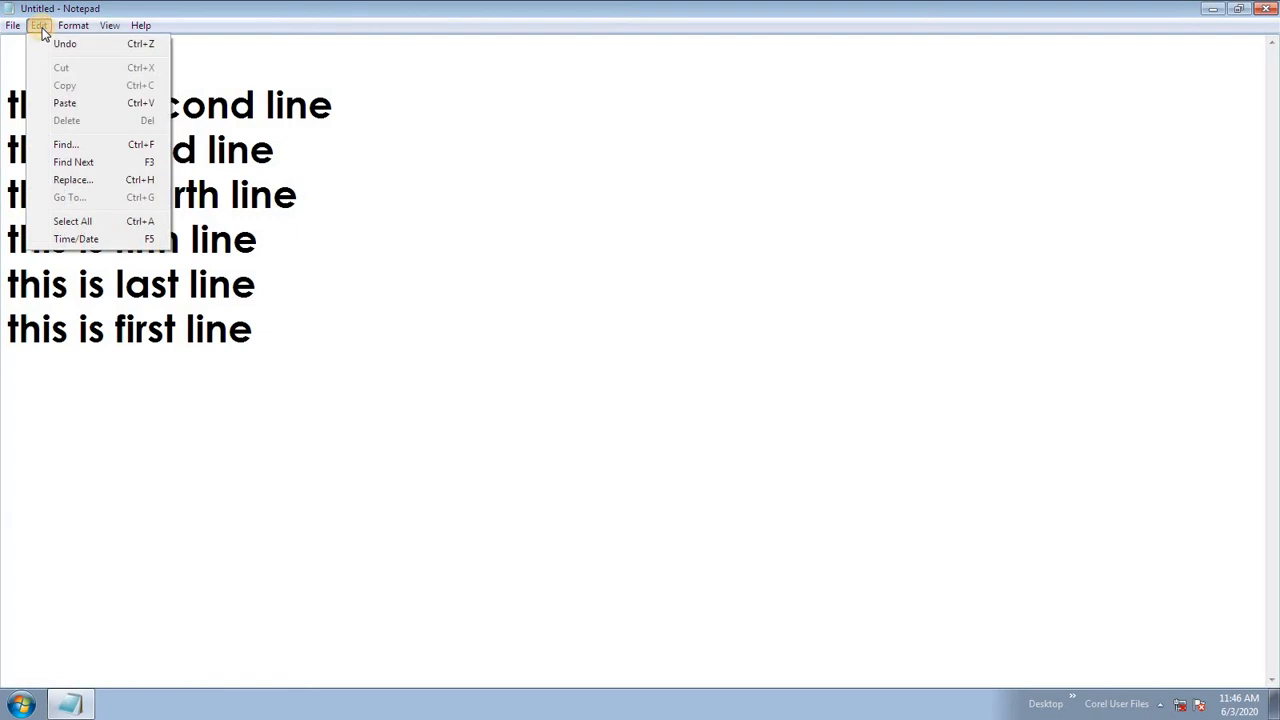
pyautogui.click(60, 44)
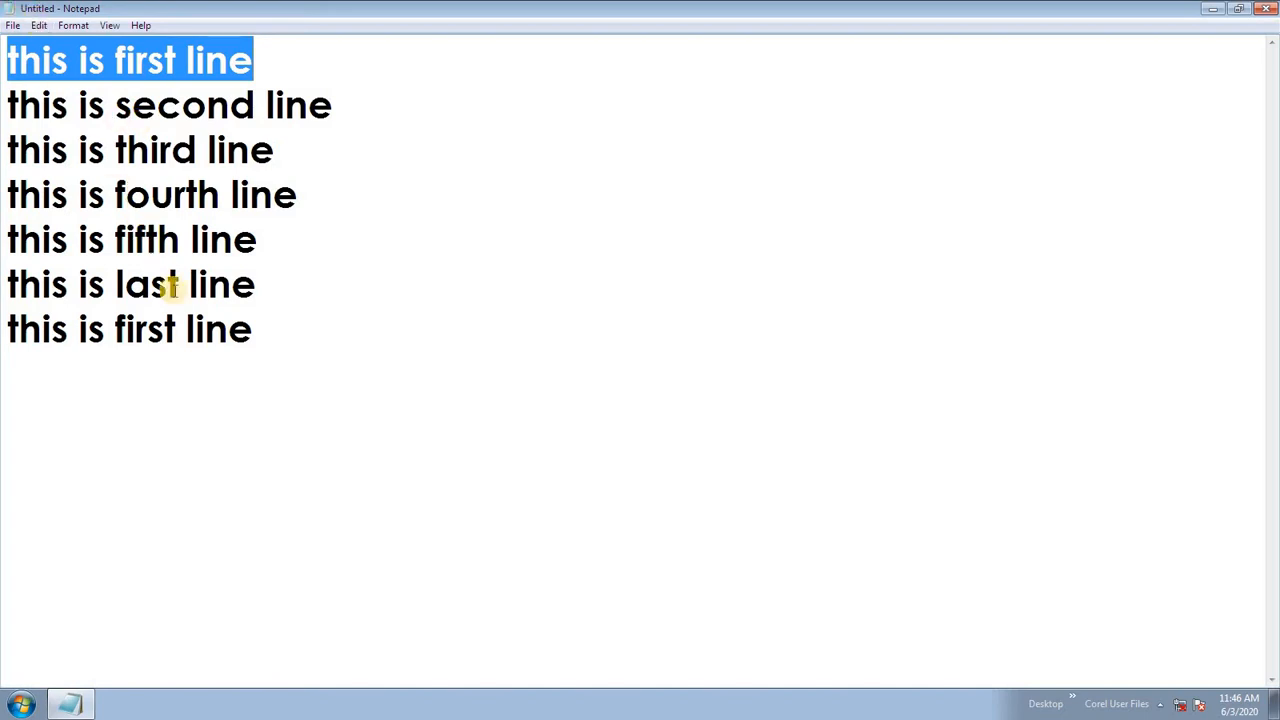
# Cut the two lines "this is fifth line" and "this is last line" from the document.
pyautogui.click(283, 273)
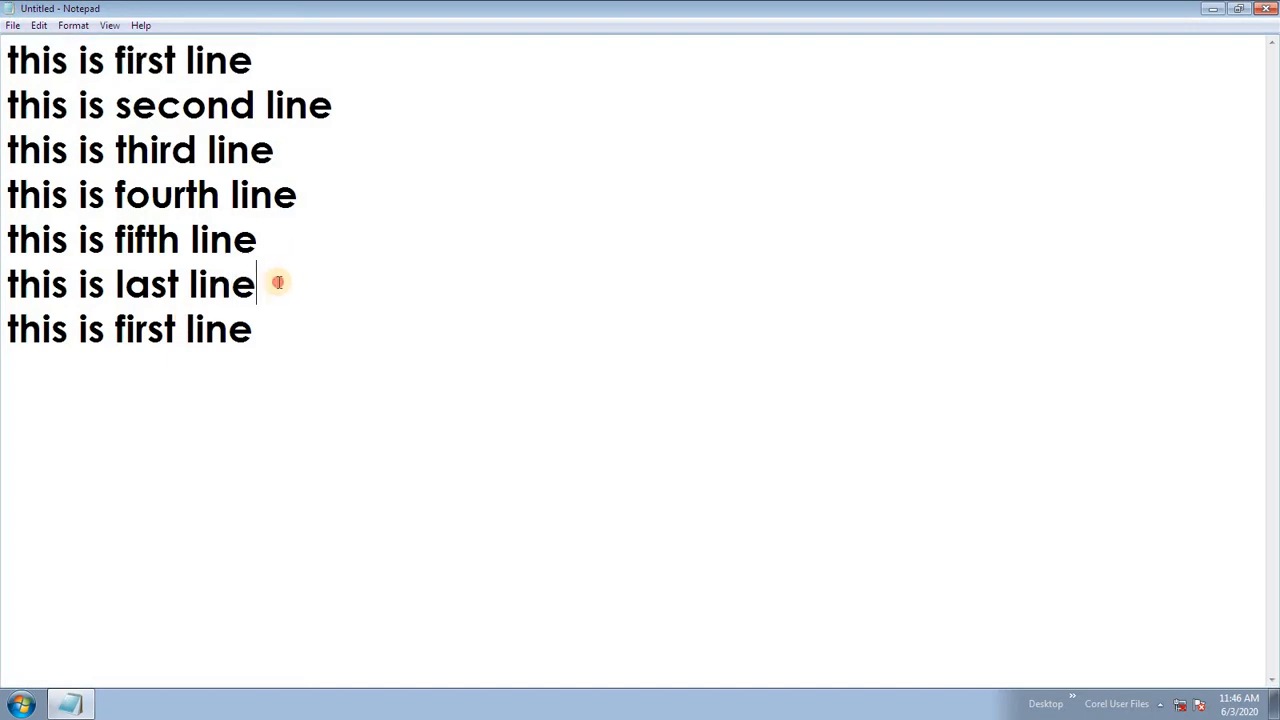
pyautogui.moveTo(277, 280); pyautogui.dragTo(5, 232)
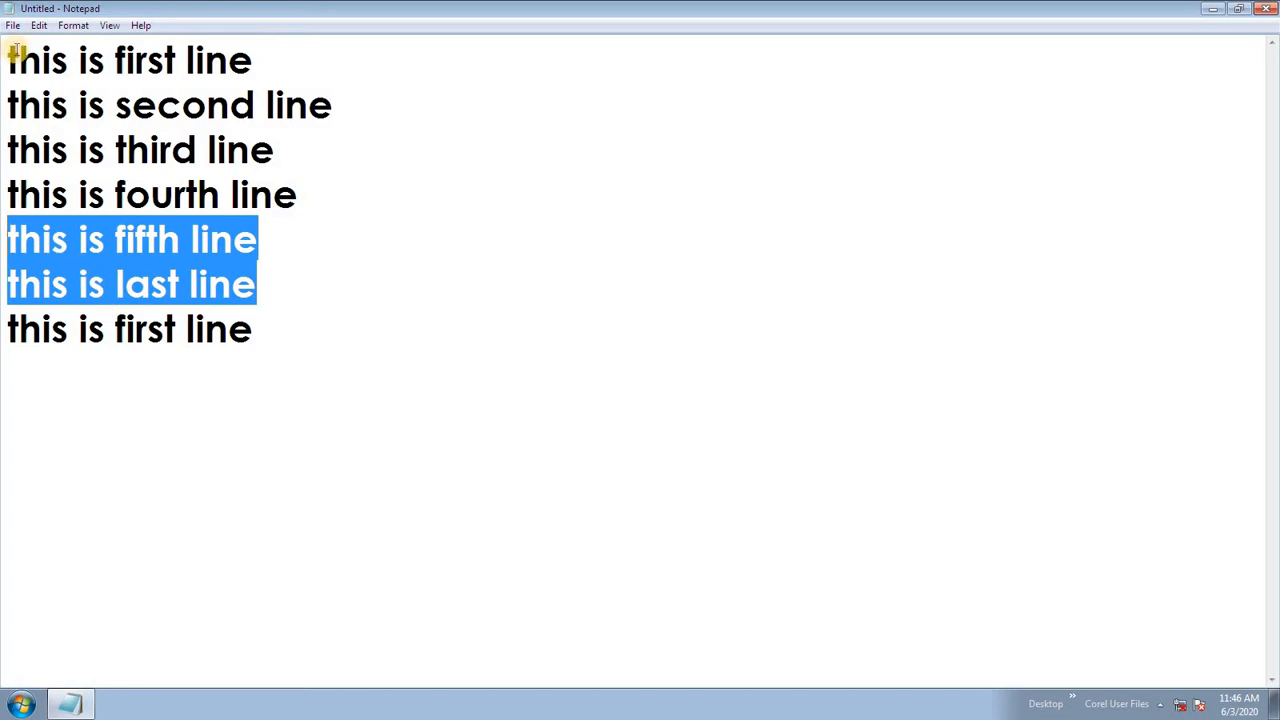
pyautogui.click(41, 27)
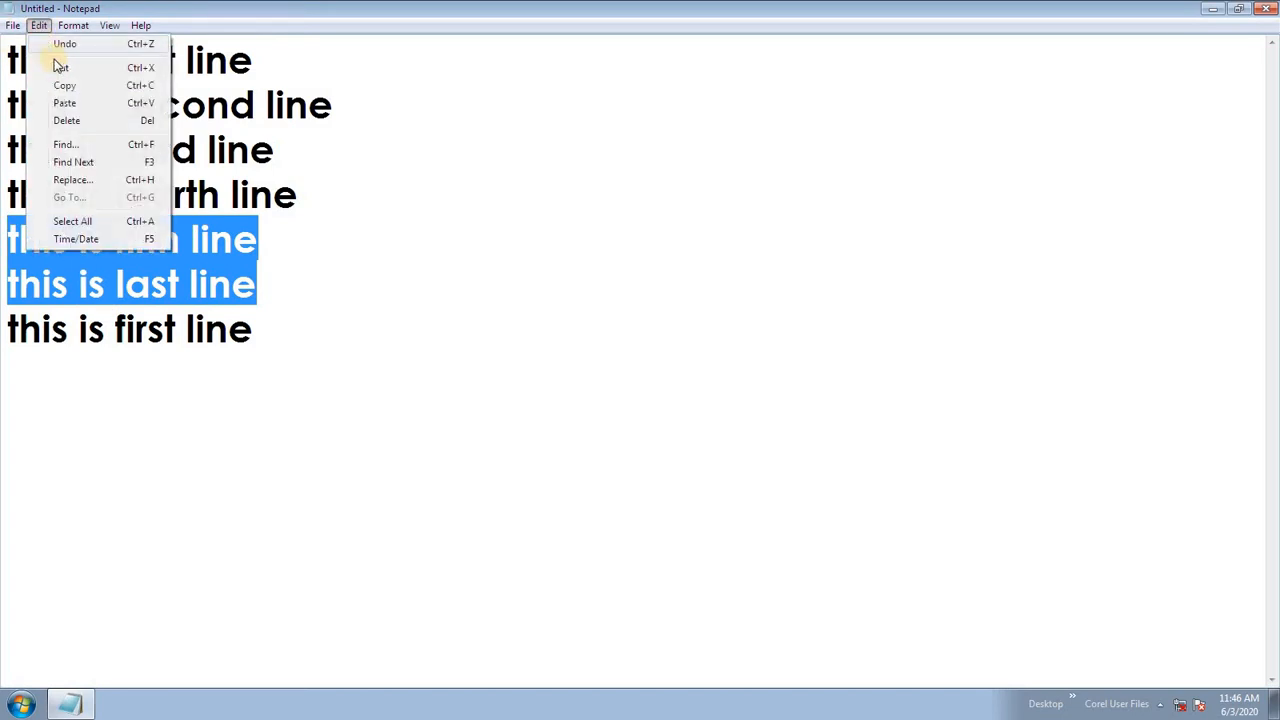
pyautogui.click(60, 64)
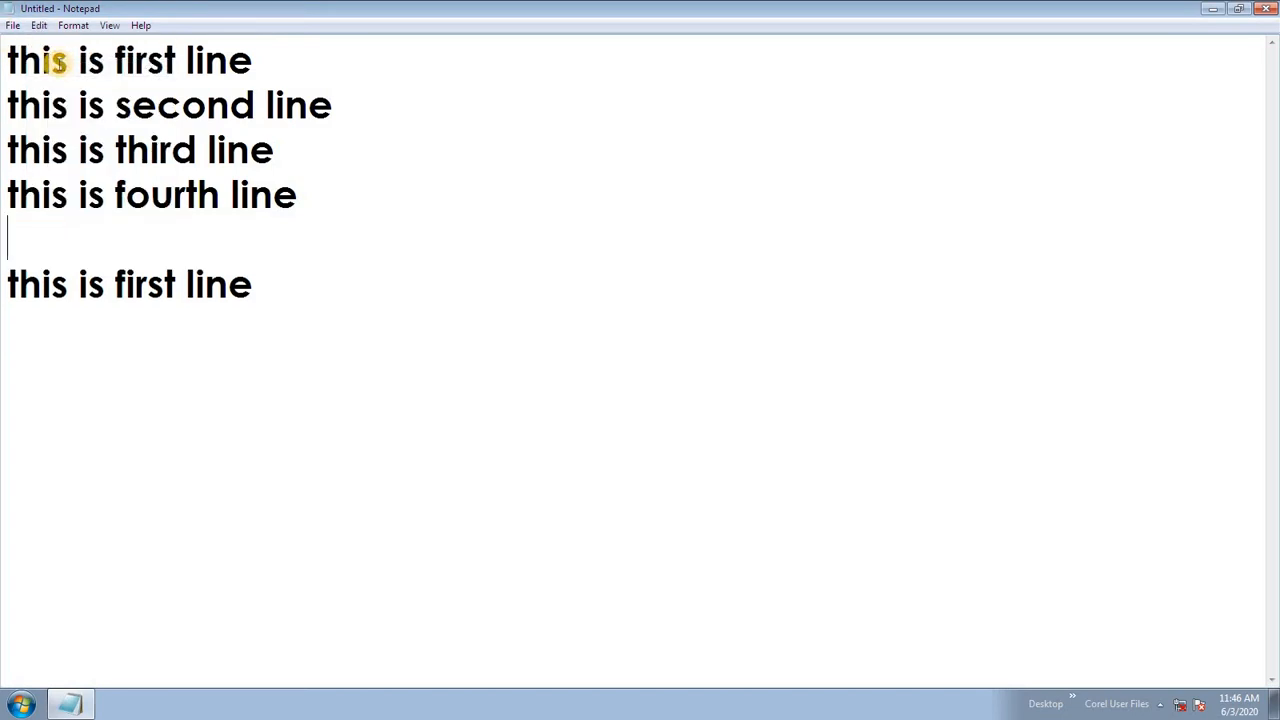
# Insert an empty line at the start of the document and paste the two cut lines there.
pyautogui.click(8, 58)
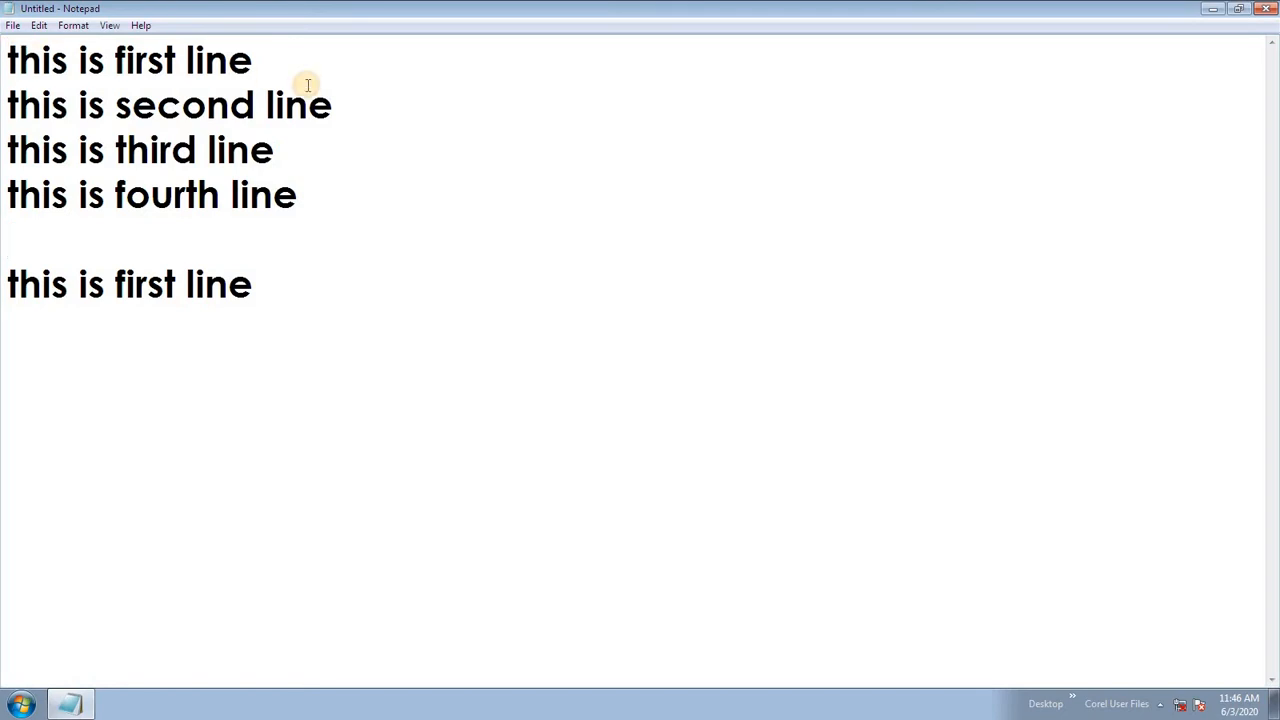
pyautogui.press('Return')
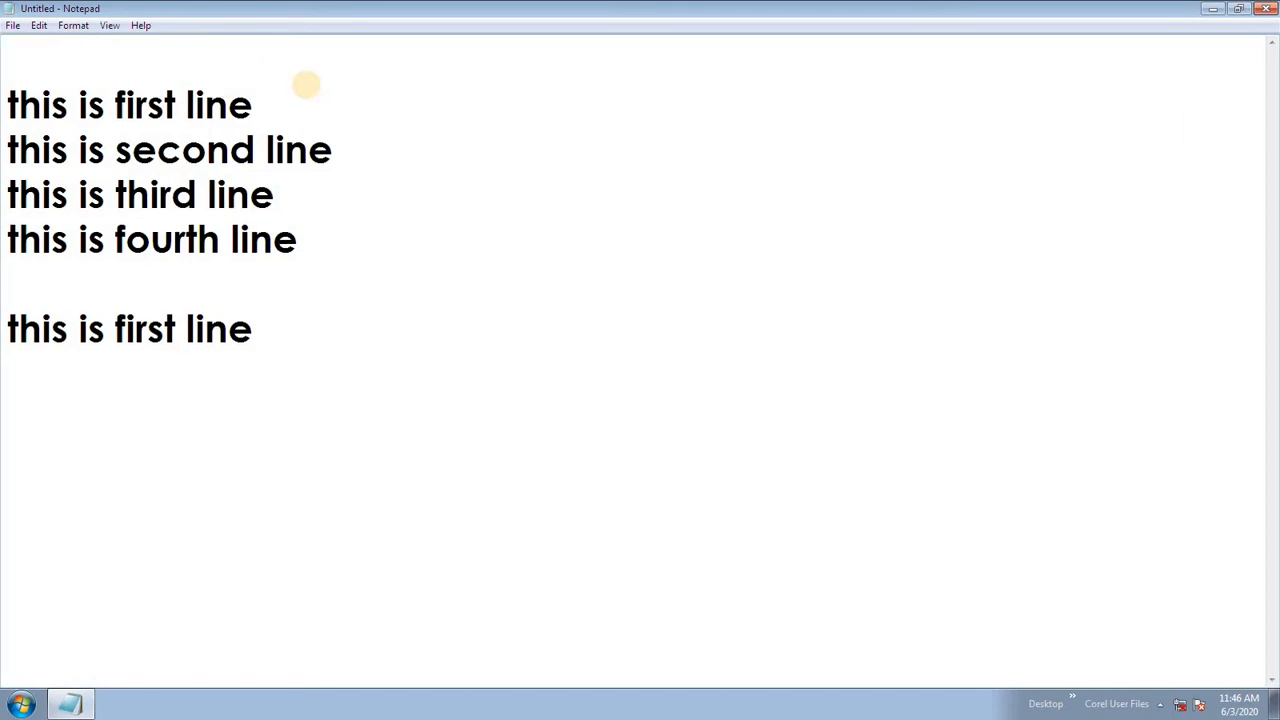
pyautogui.click(29, 63)
pyautogui.click(39, 25)
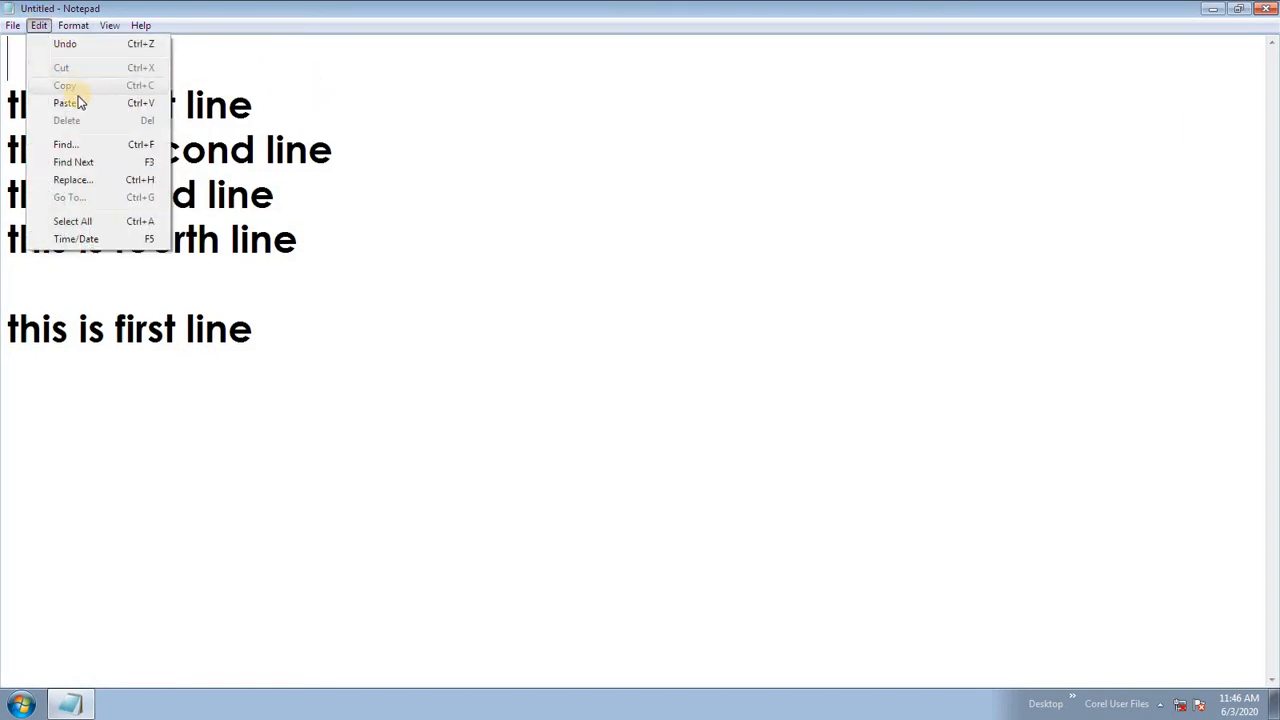
pyautogui.click(77, 102)
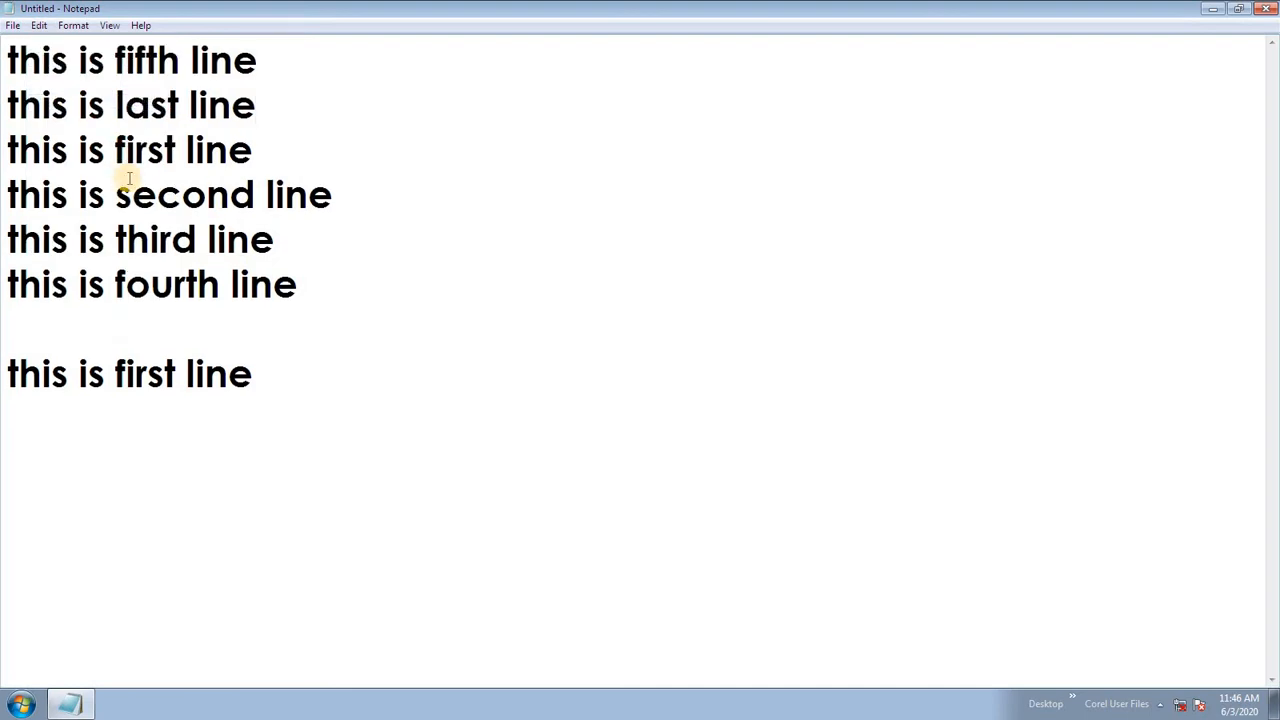
# Remove the repeated "this is first line" at the document's end along with the empty line above it.
pyautogui.click(39, 28)
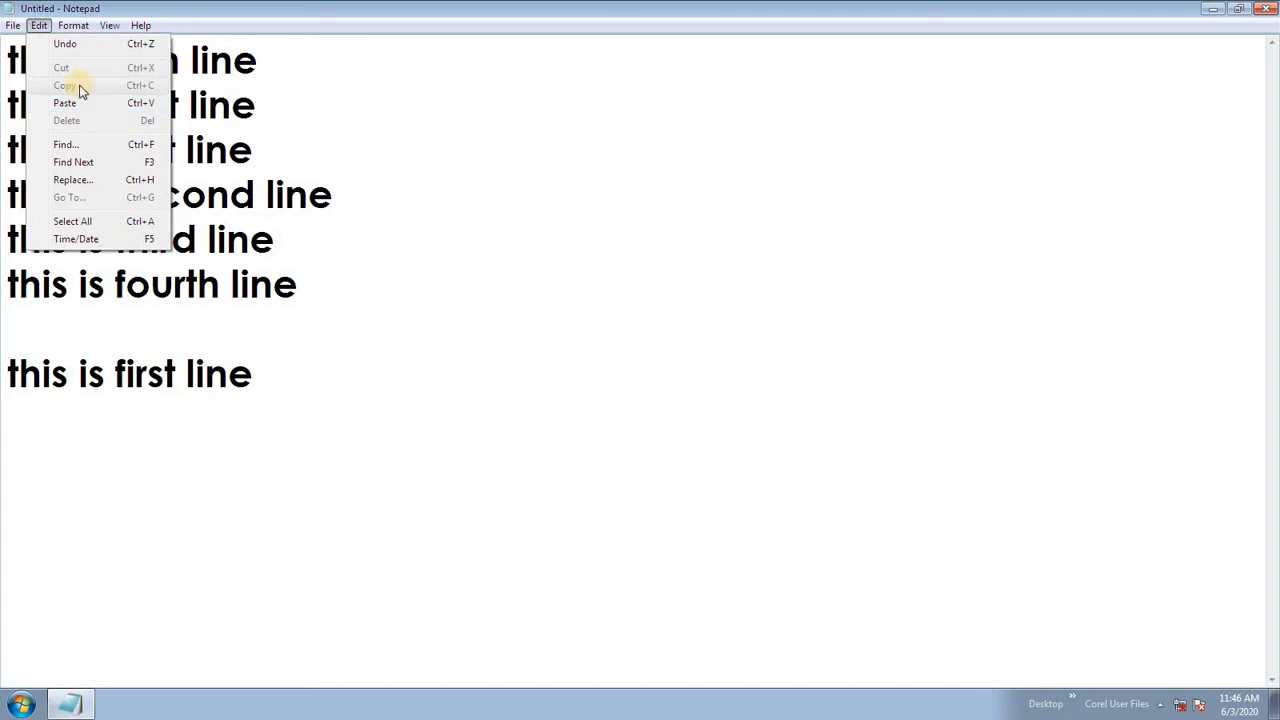
pyautogui.click(114, 320)
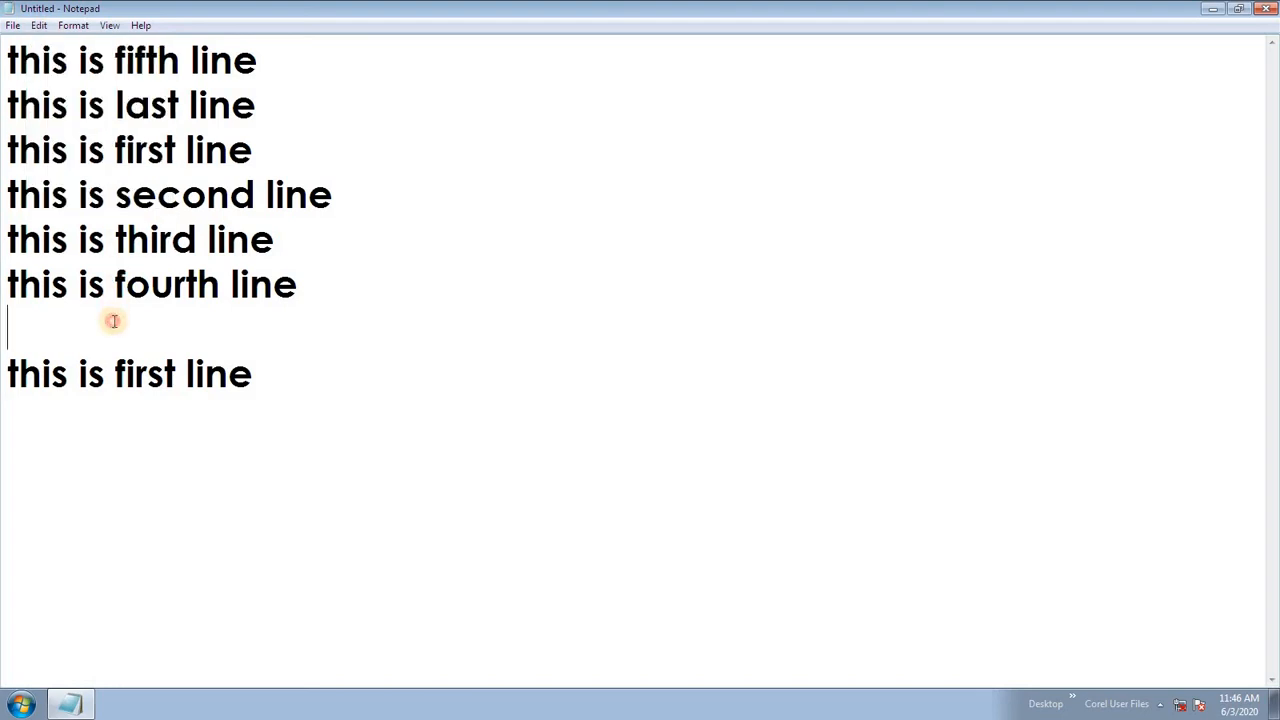
pyautogui.moveTo(318, 390); pyautogui.dragTo(6, 373)
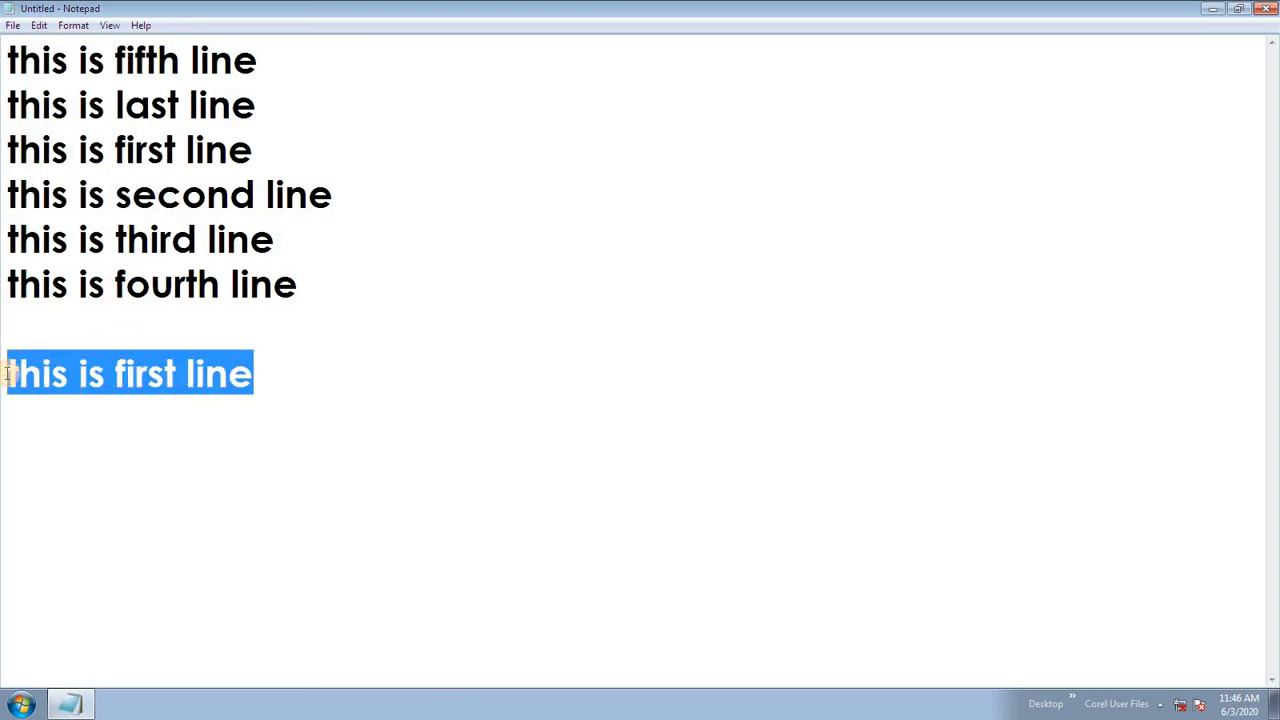
pyautogui.hotkey('ctrl', 'x')
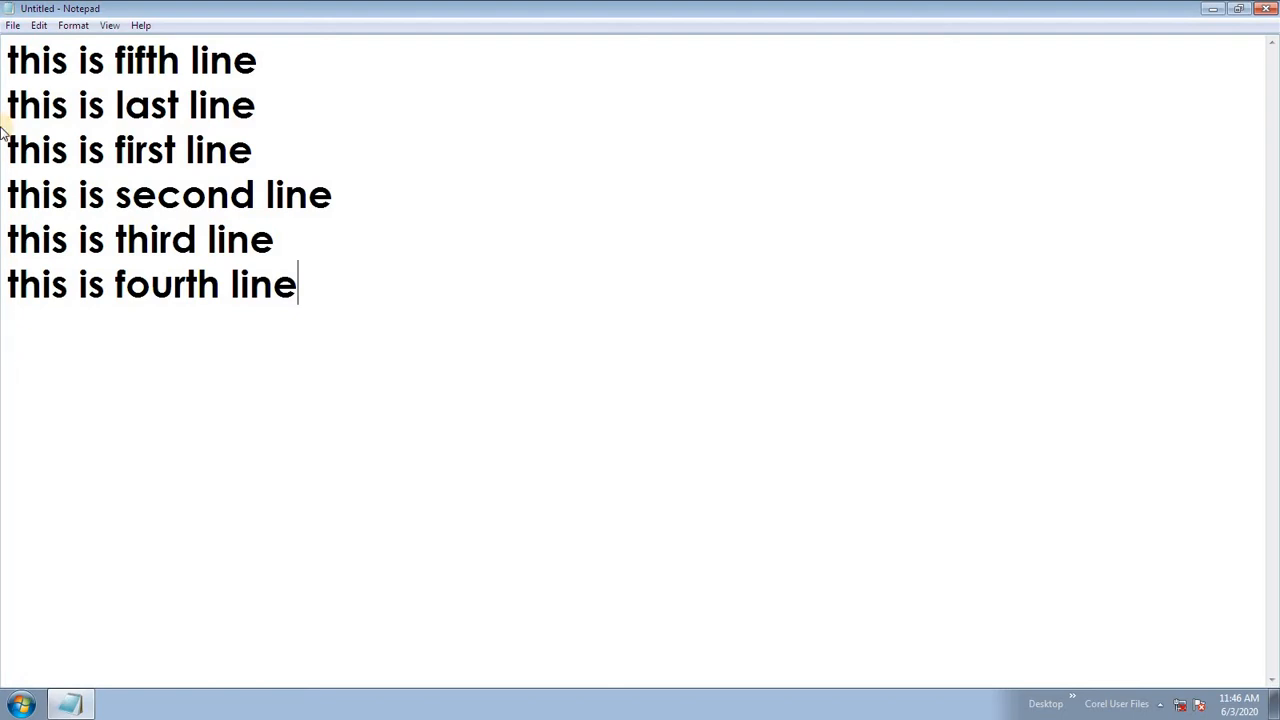
# Place the cursor in the "this is fourth line" text and search downward from there for "first".
pyautogui.click(41, 25)
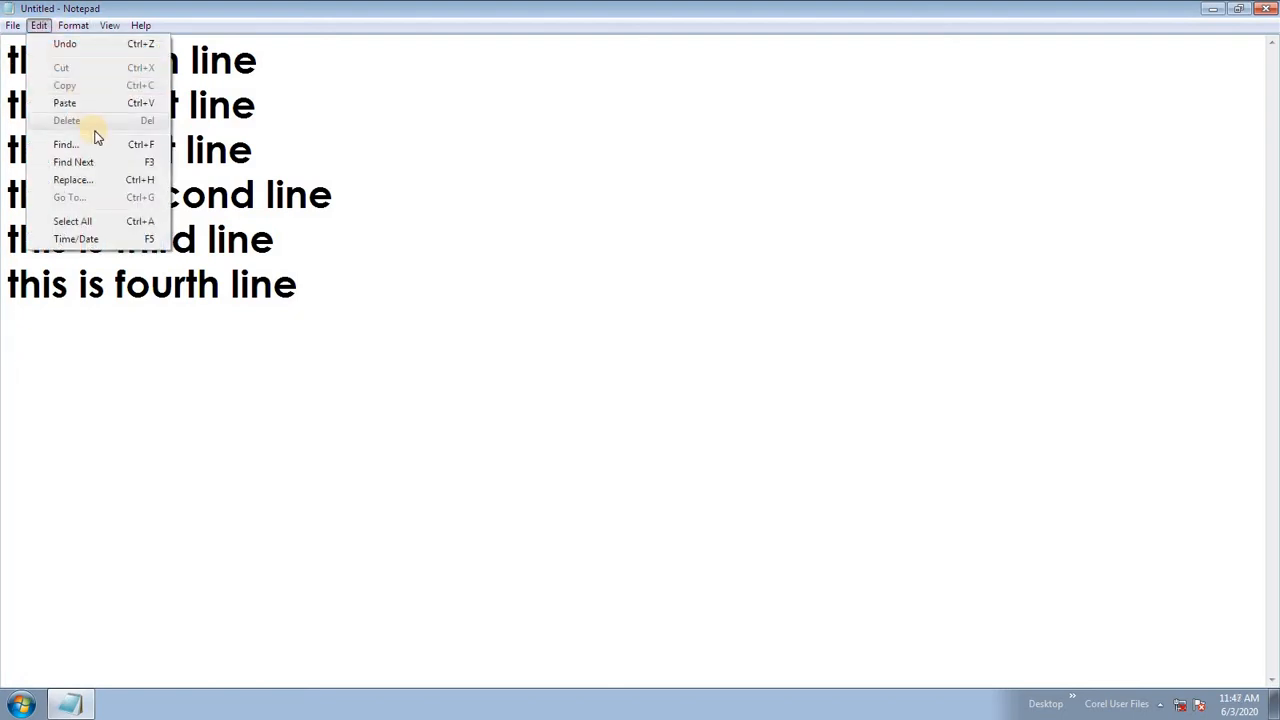
pyautogui.click(240, 155)
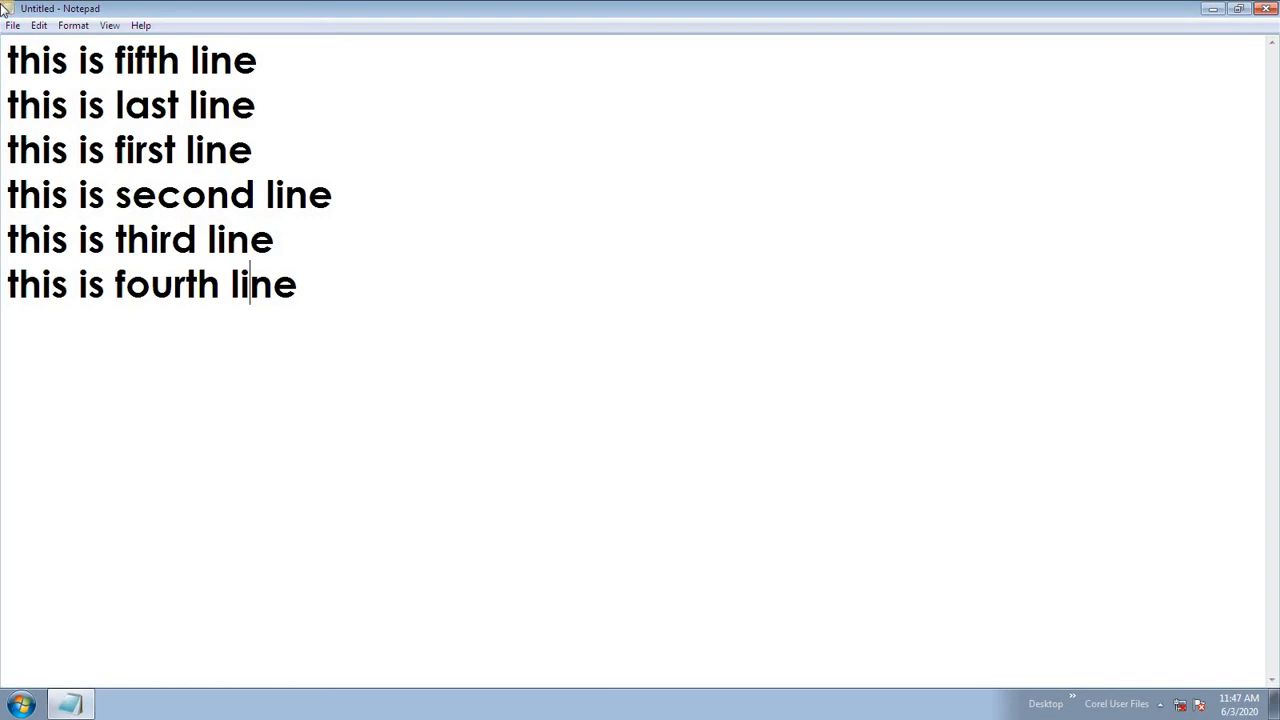
pyautogui.click(39, 25)
pyautogui.click(86, 148)
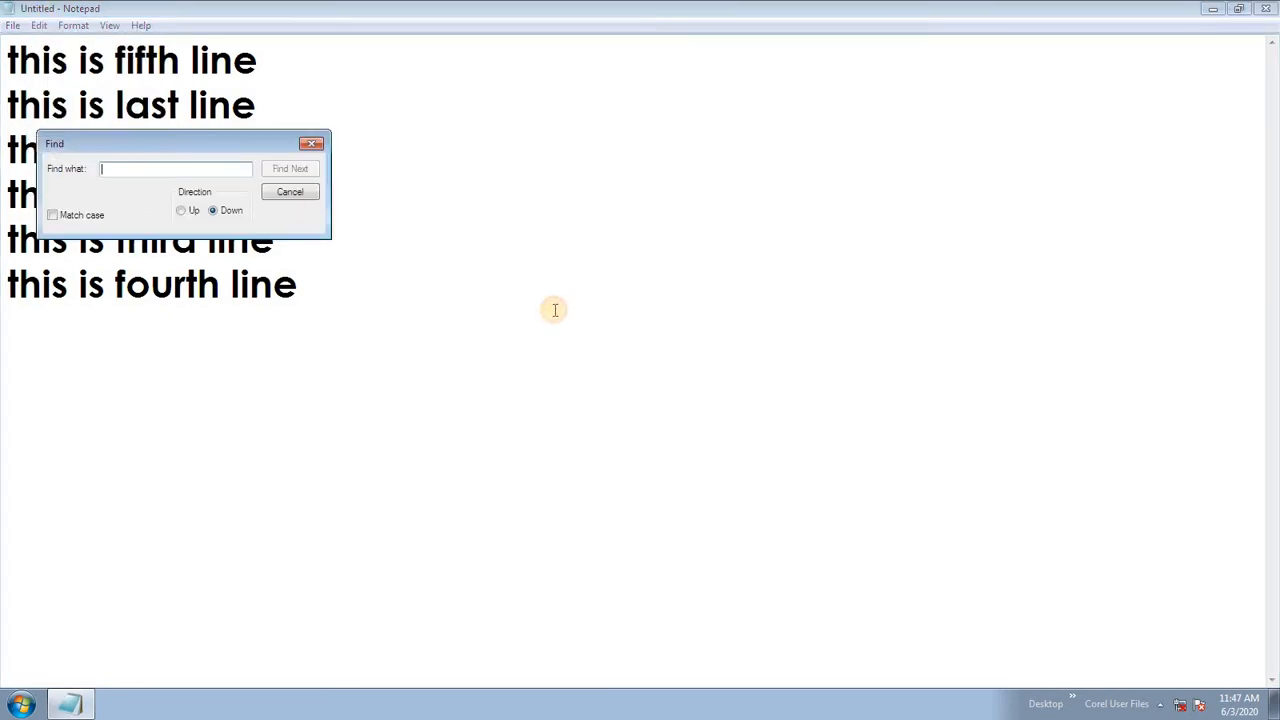
pyautogui.moveTo(226, 146); pyautogui.dragTo(675, 177)
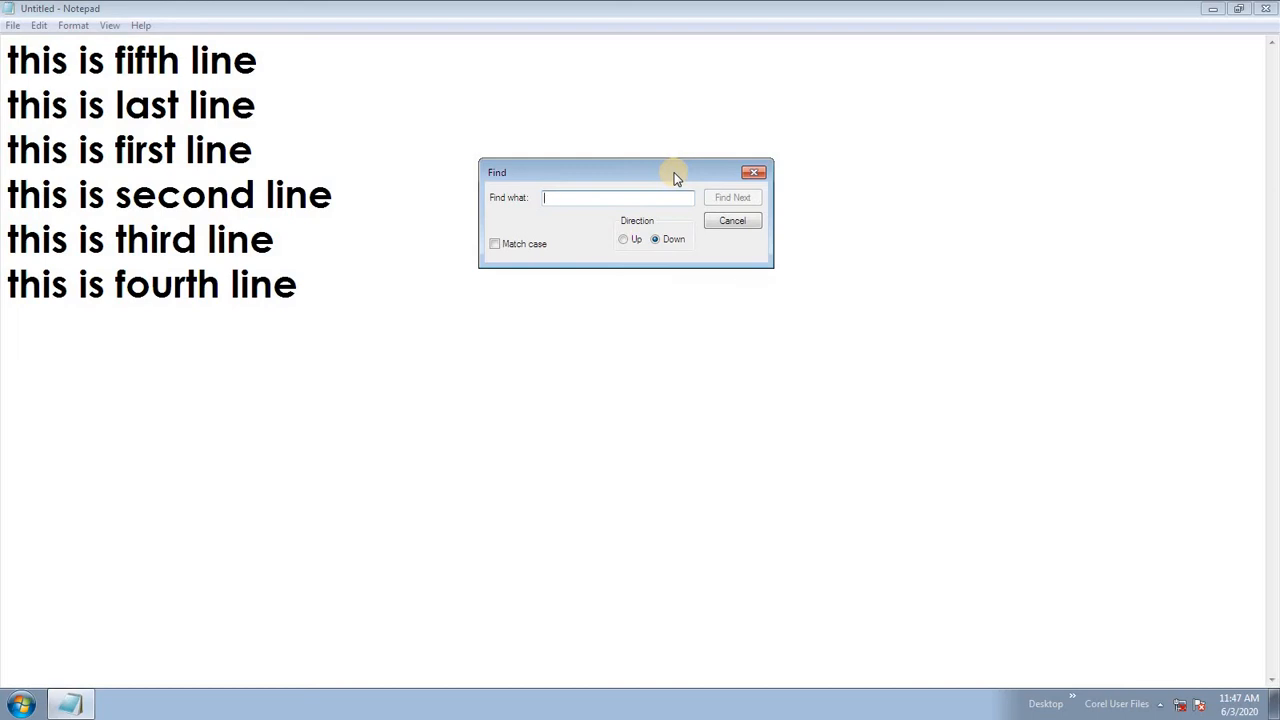
pyautogui.write('first')
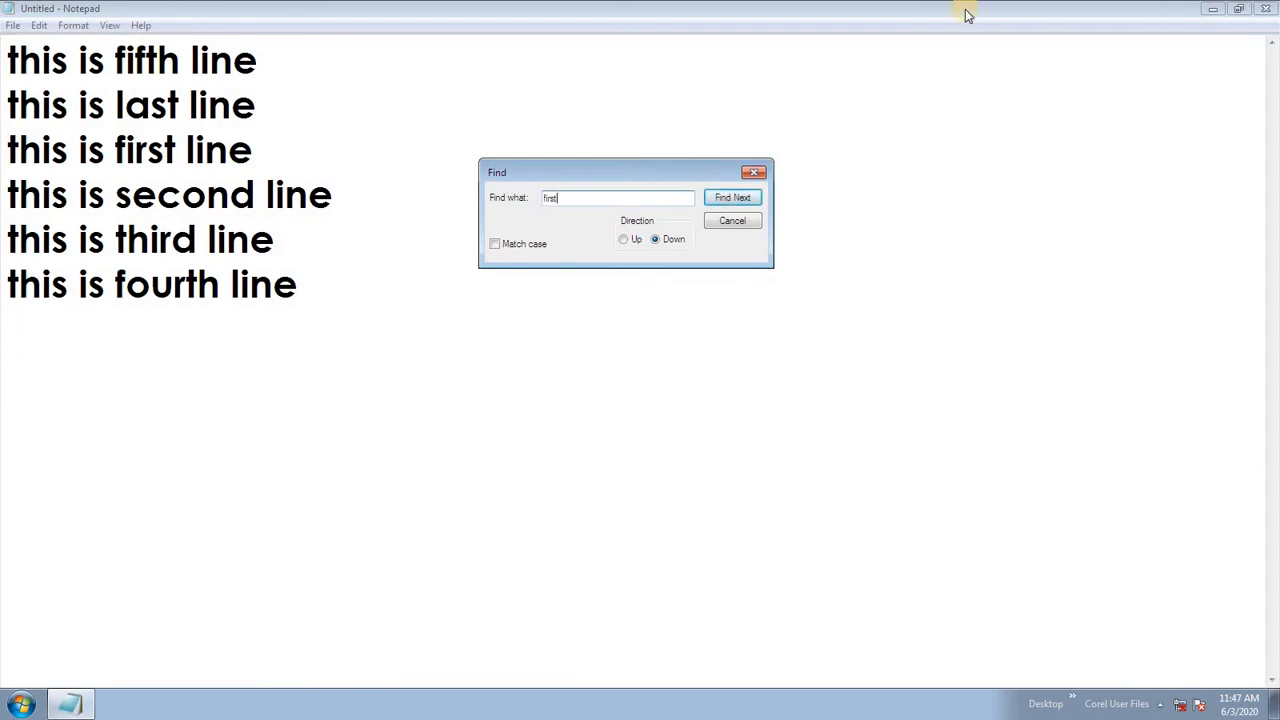
pyautogui.click(735, 202)
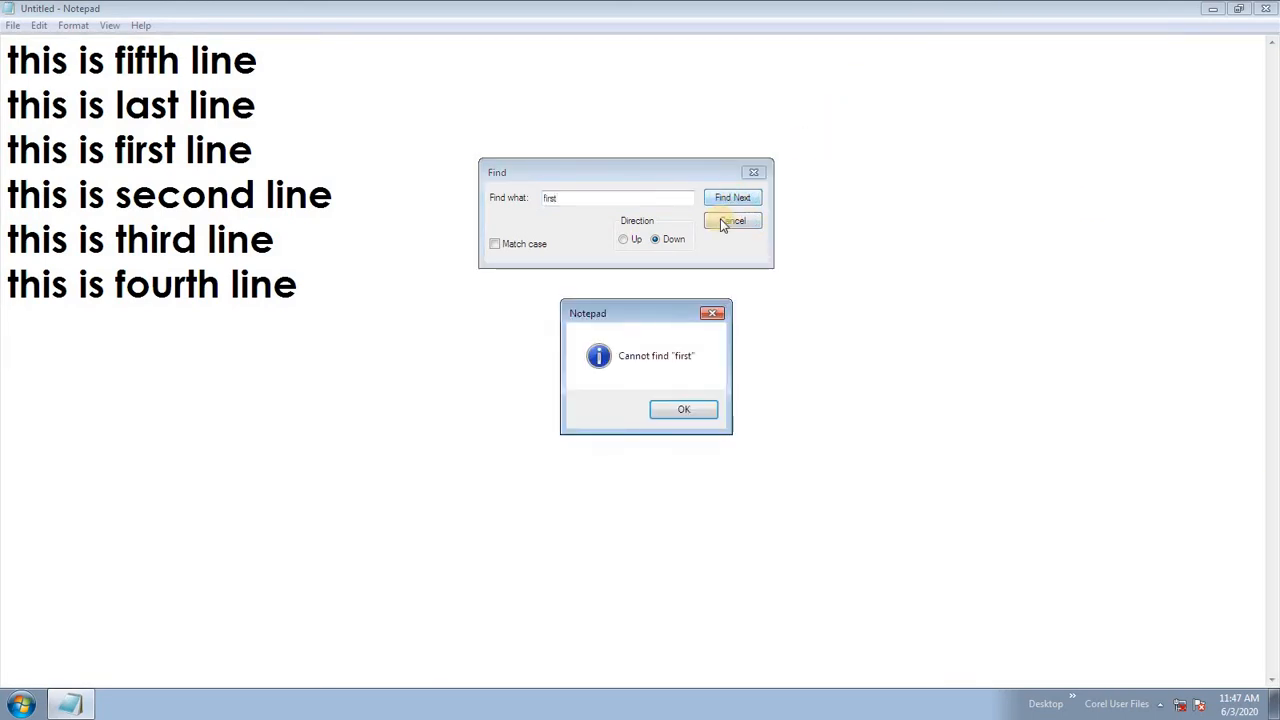
pyautogui.click(688, 411)
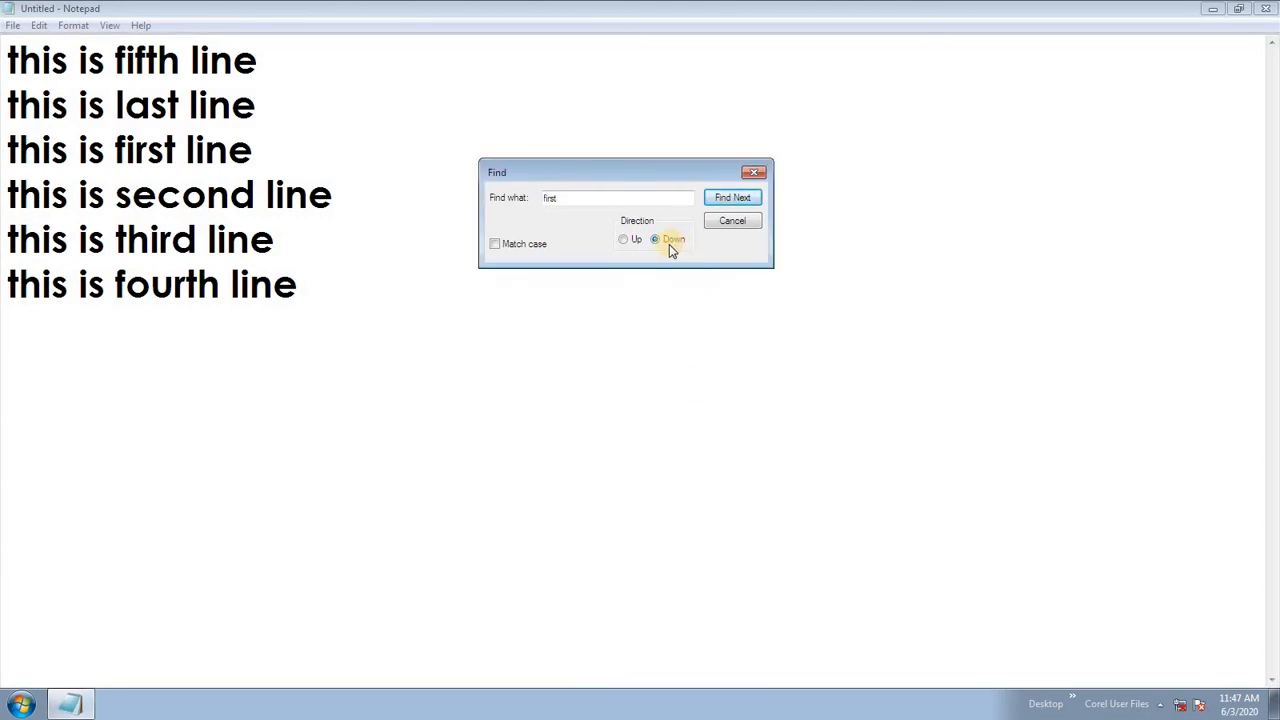
# Change the search direction to Up and look for "first" until no further match remains.
pyautogui.click(624, 241)
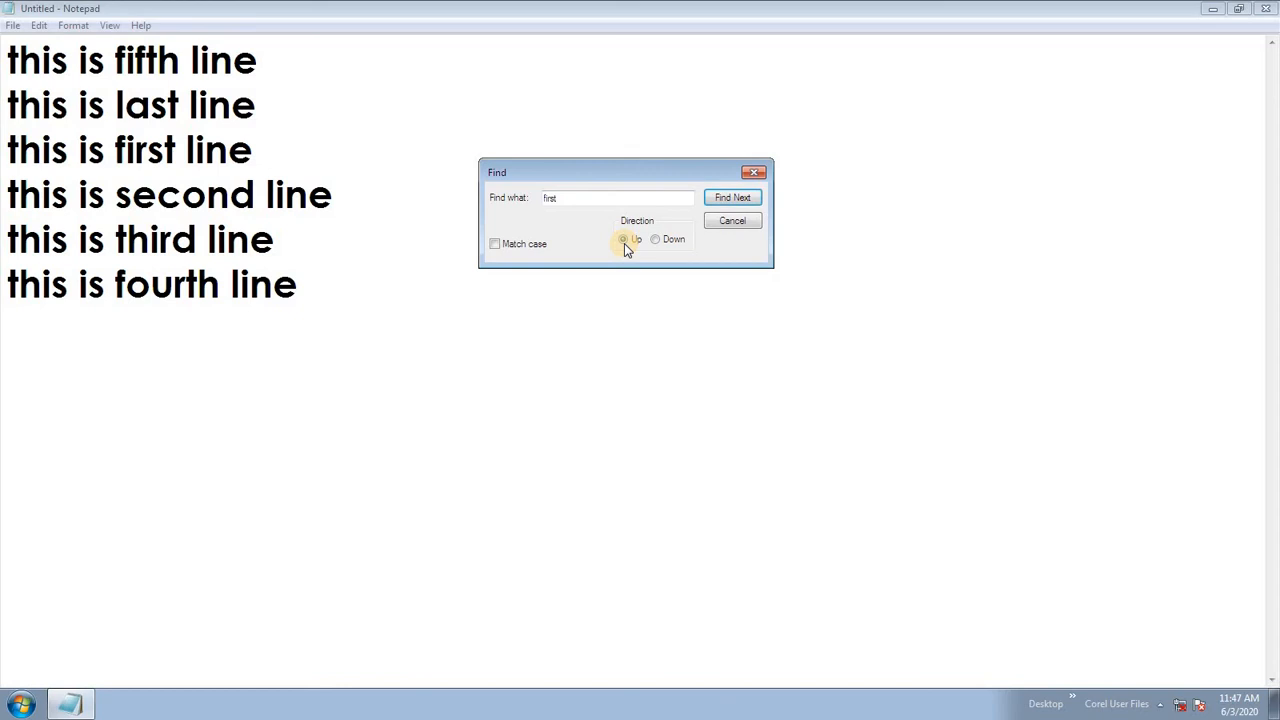
pyautogui.click(745, 198)
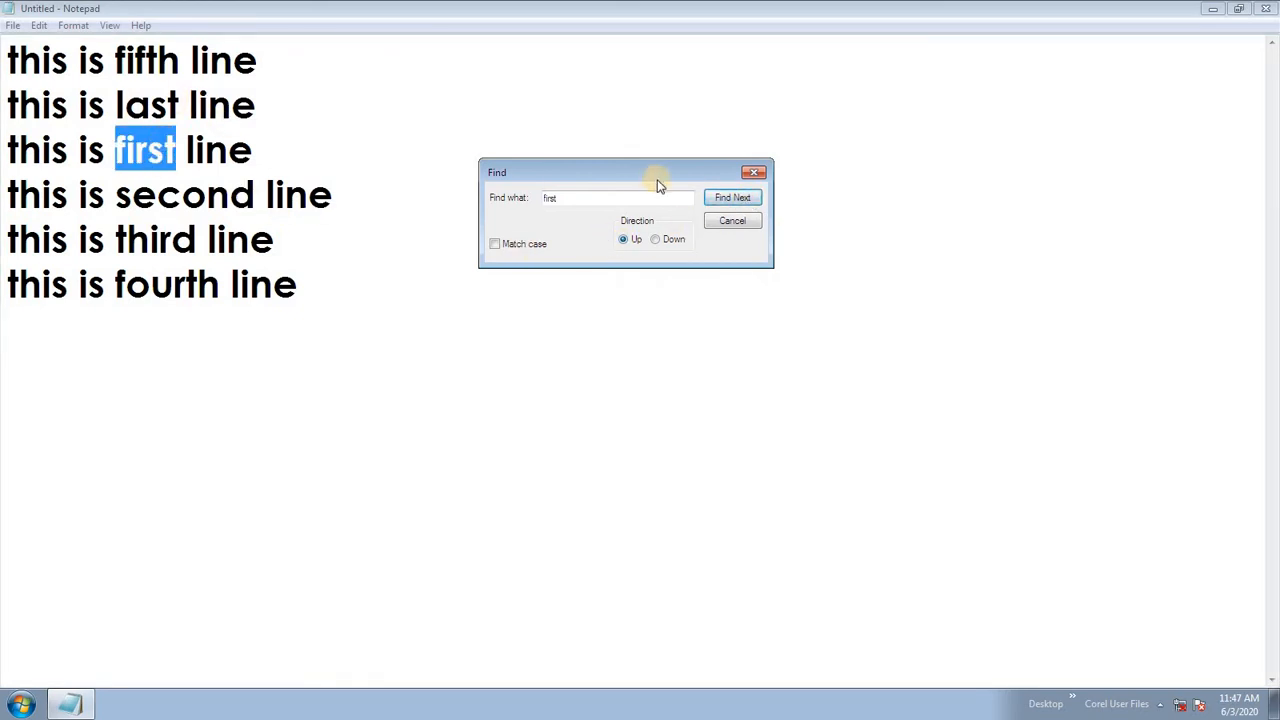
pyautogui.click(735, 199)
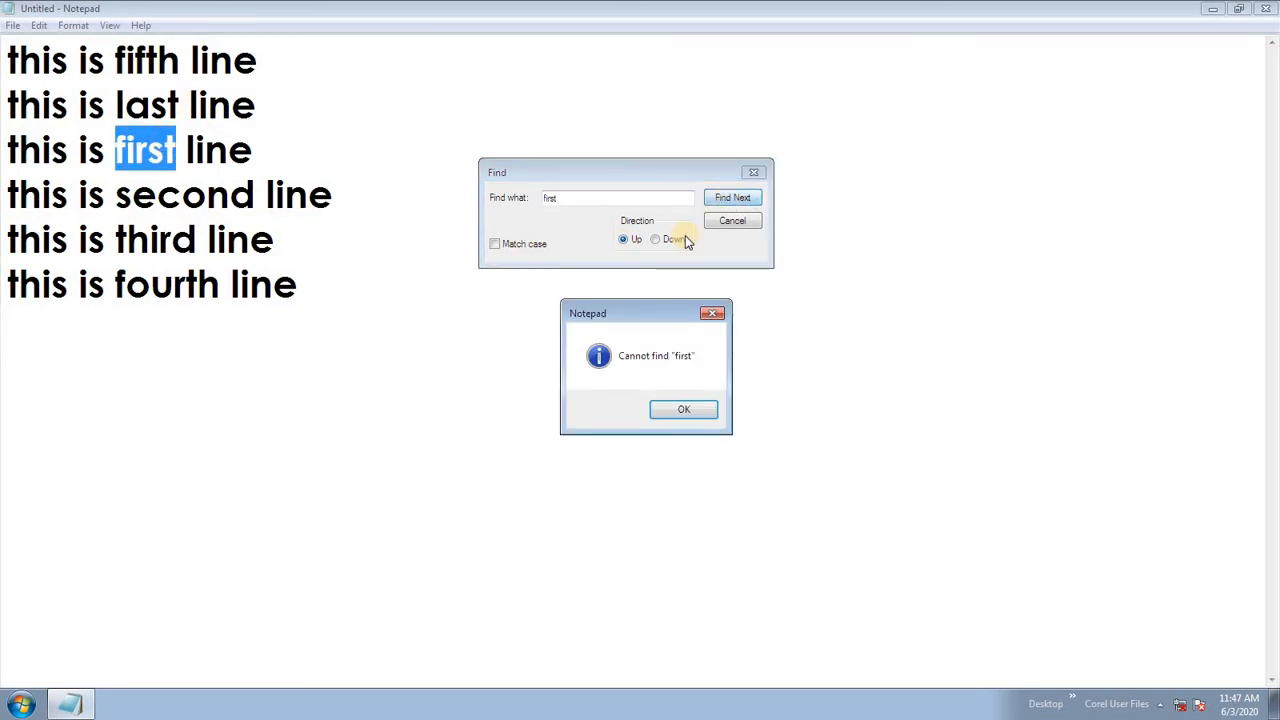
pyautogui.click(670, 412)
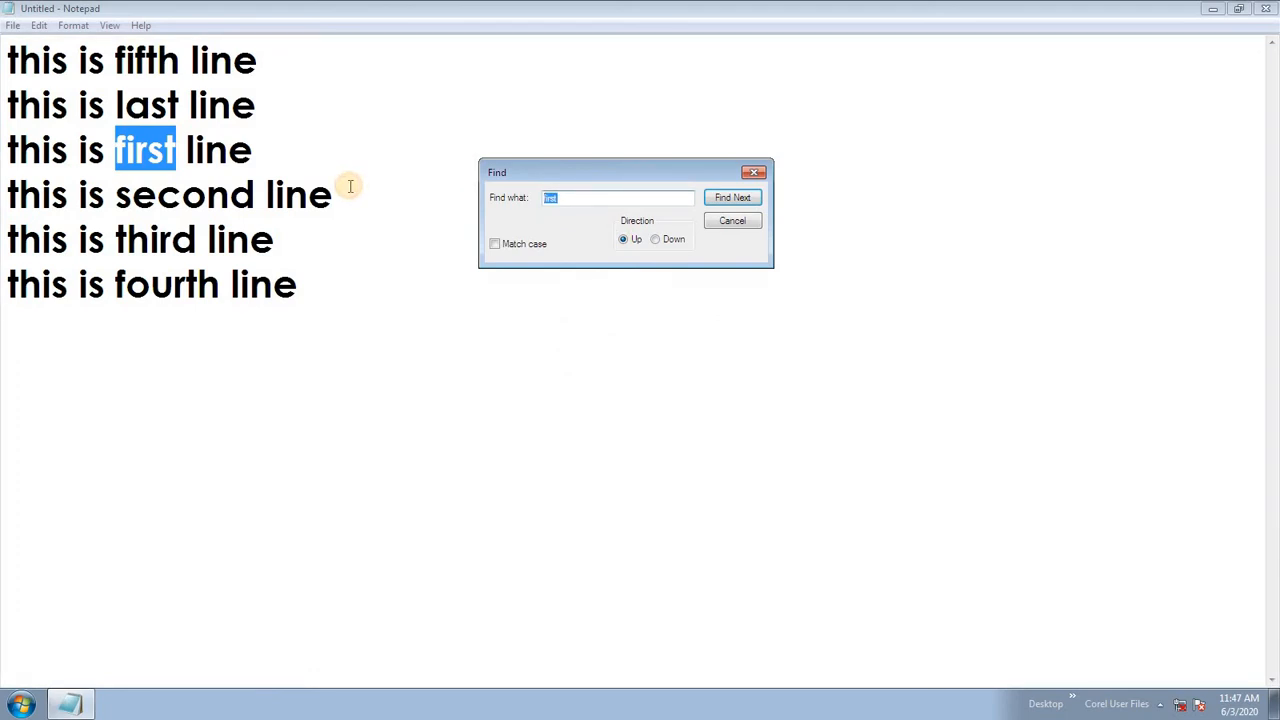
# Search for "line", stepping through the matches upward, downward and upward again.
pyautogui.write('line')
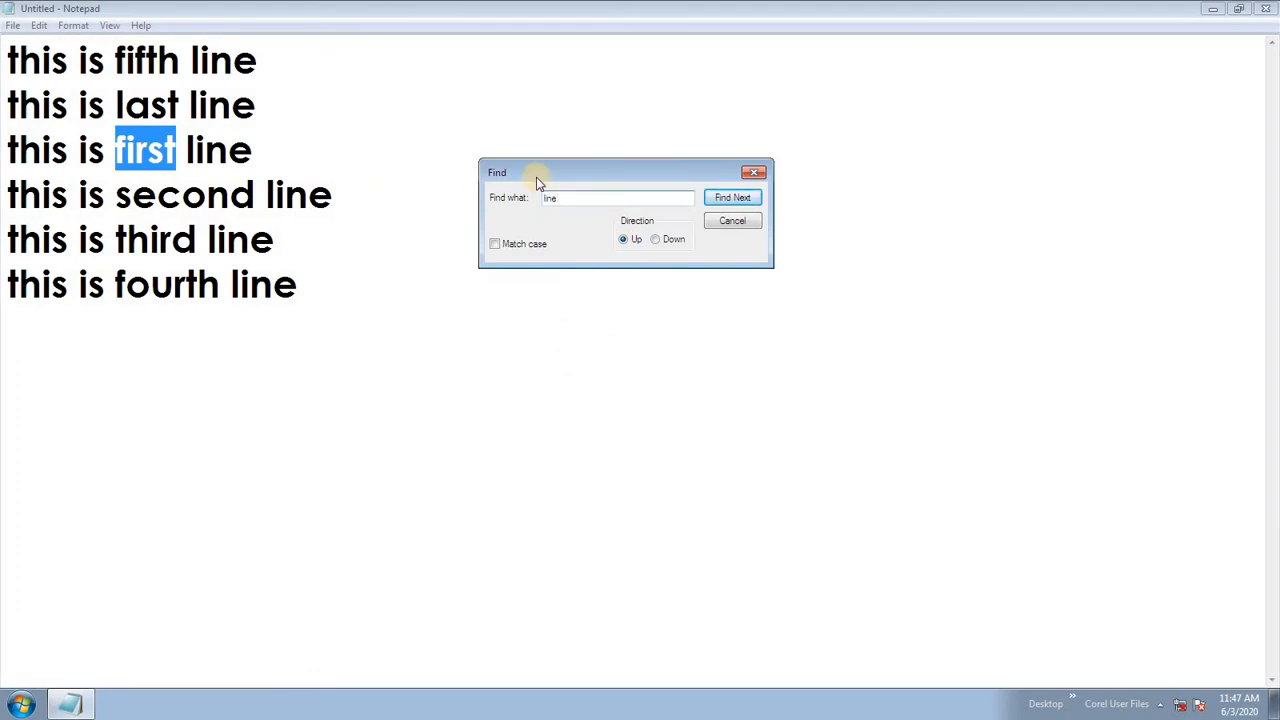
pyautogui.click(735, 198)
pyautogui.click(735, 198)
pyautogui.click(656, 239)
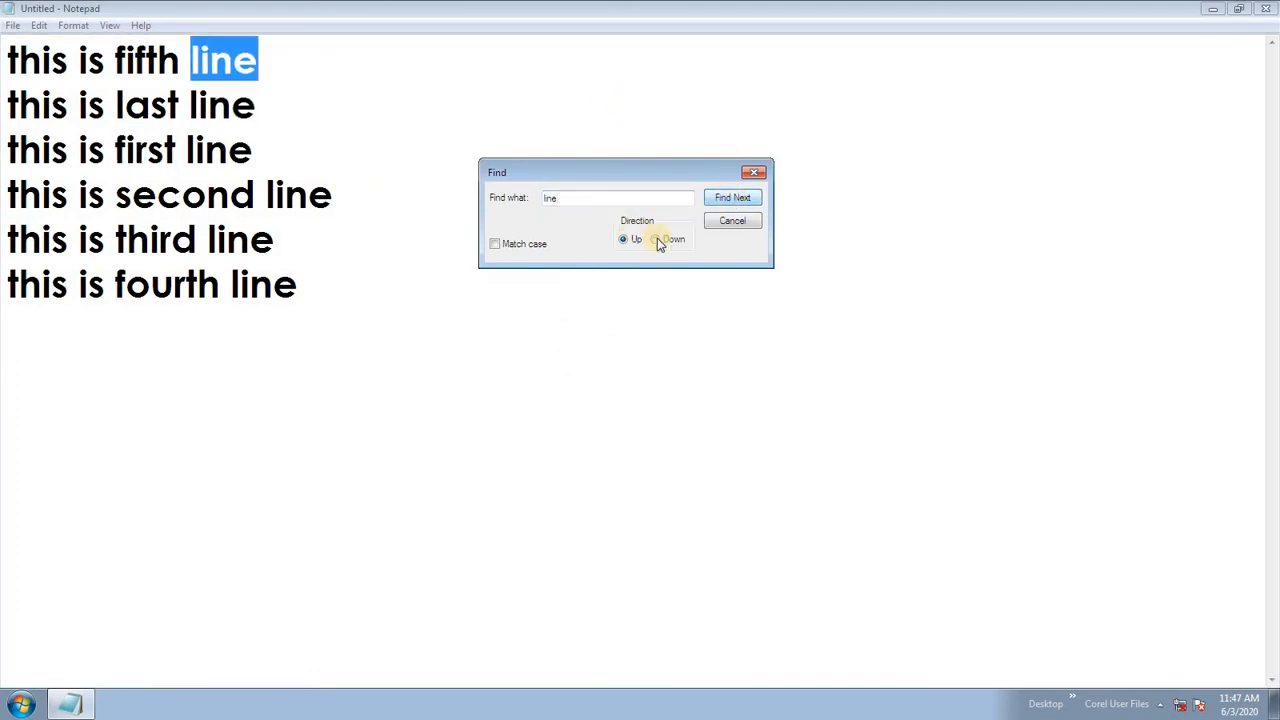
pyautogui.click(722, 198)
pyautogui.click(727, 199)
pyautogui.click(722, 203)
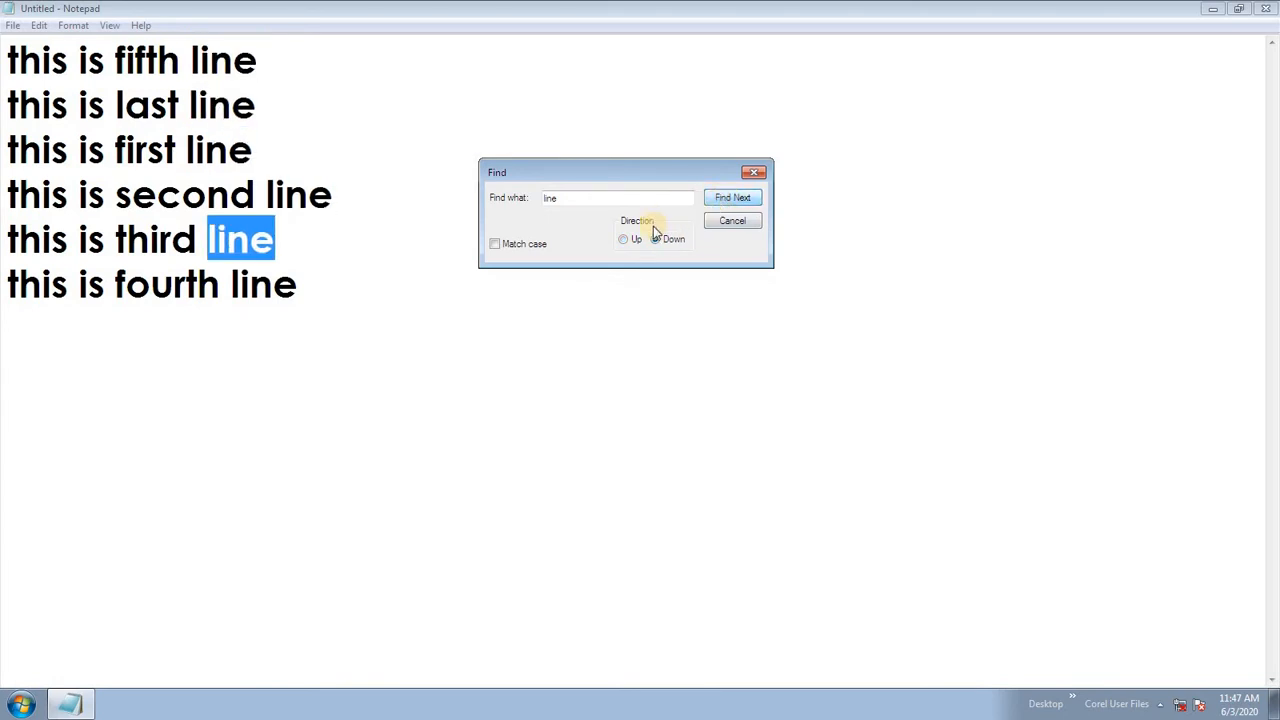
pyautogui.click(623, 239)
pyautogui.click(731, 199)
pyautogui.click(731, 200)
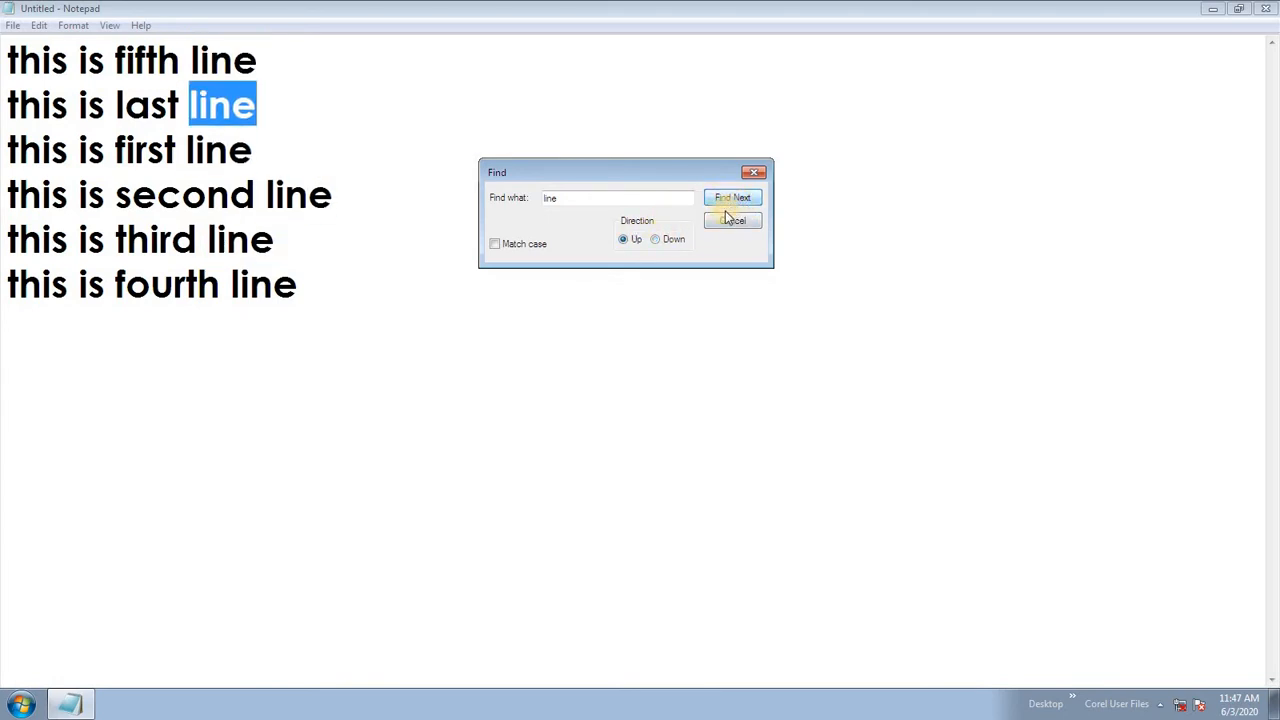
# Turn on Match case and search upward for "LINE" in capitals.
pyautogui.click(533, 245)
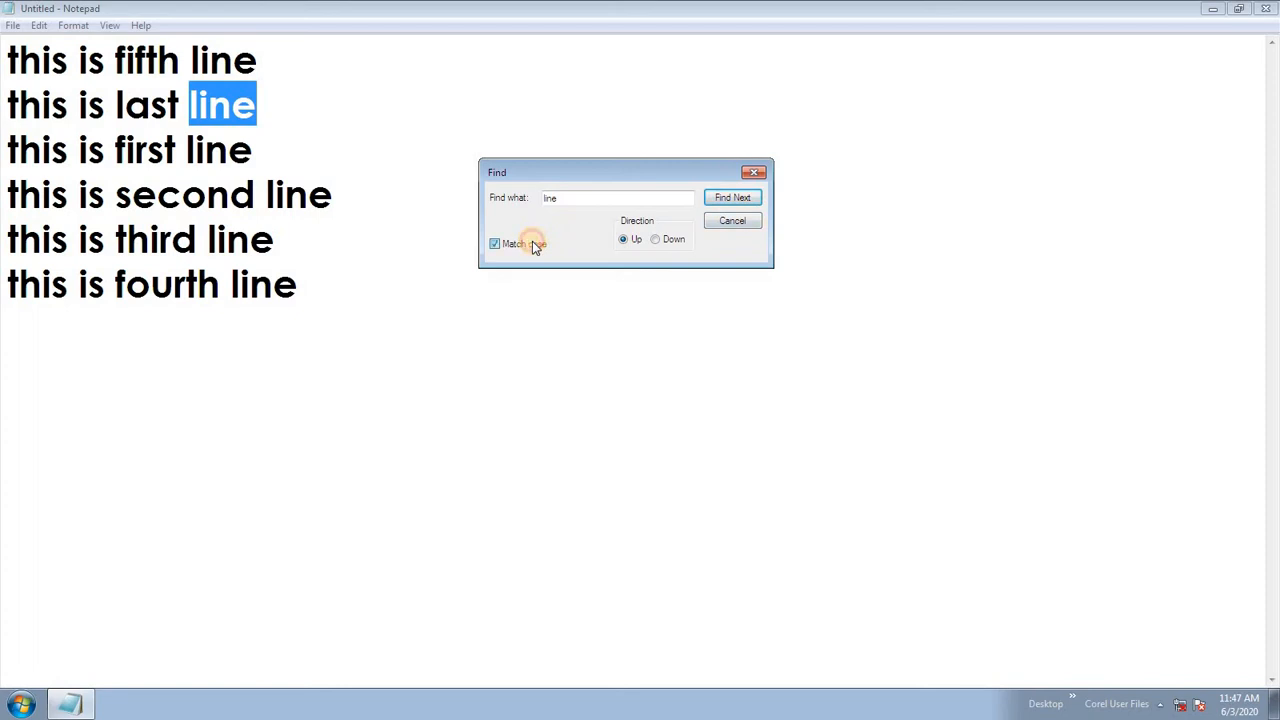
pyautogui.doubleClick(569, 197)
pyautogui.click(733, 199)
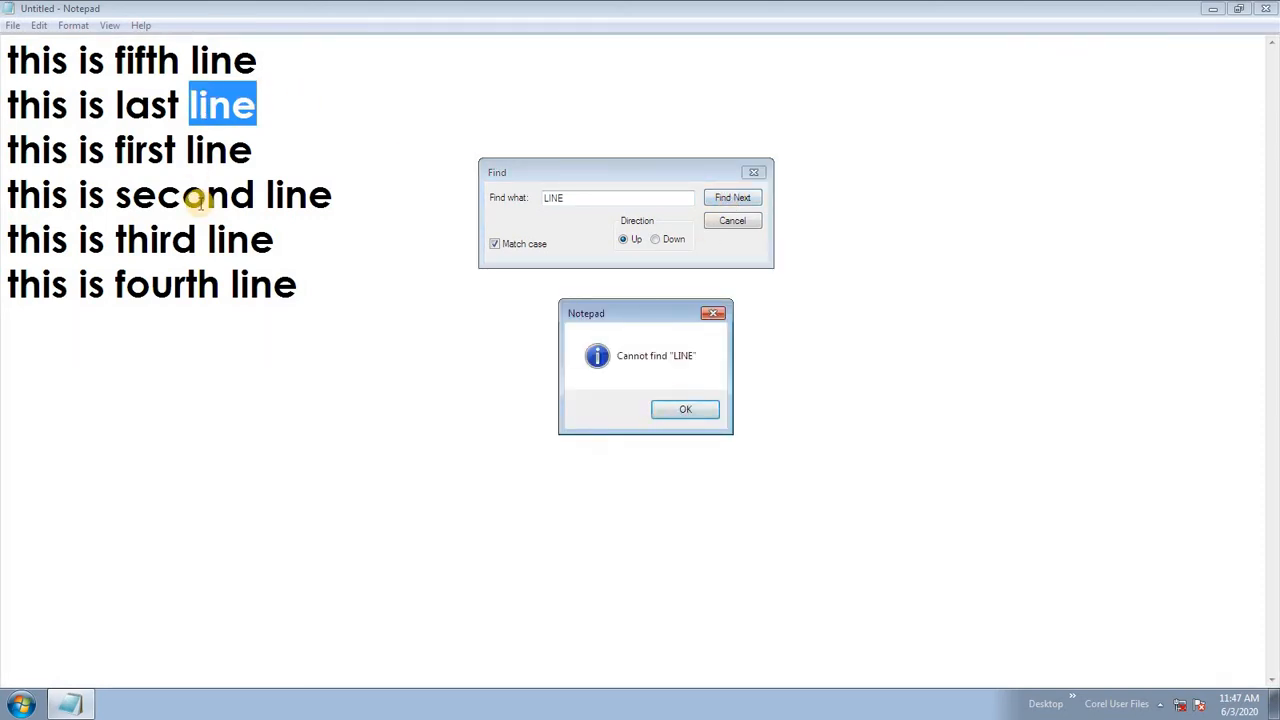
pyautogui.click(672, 409)
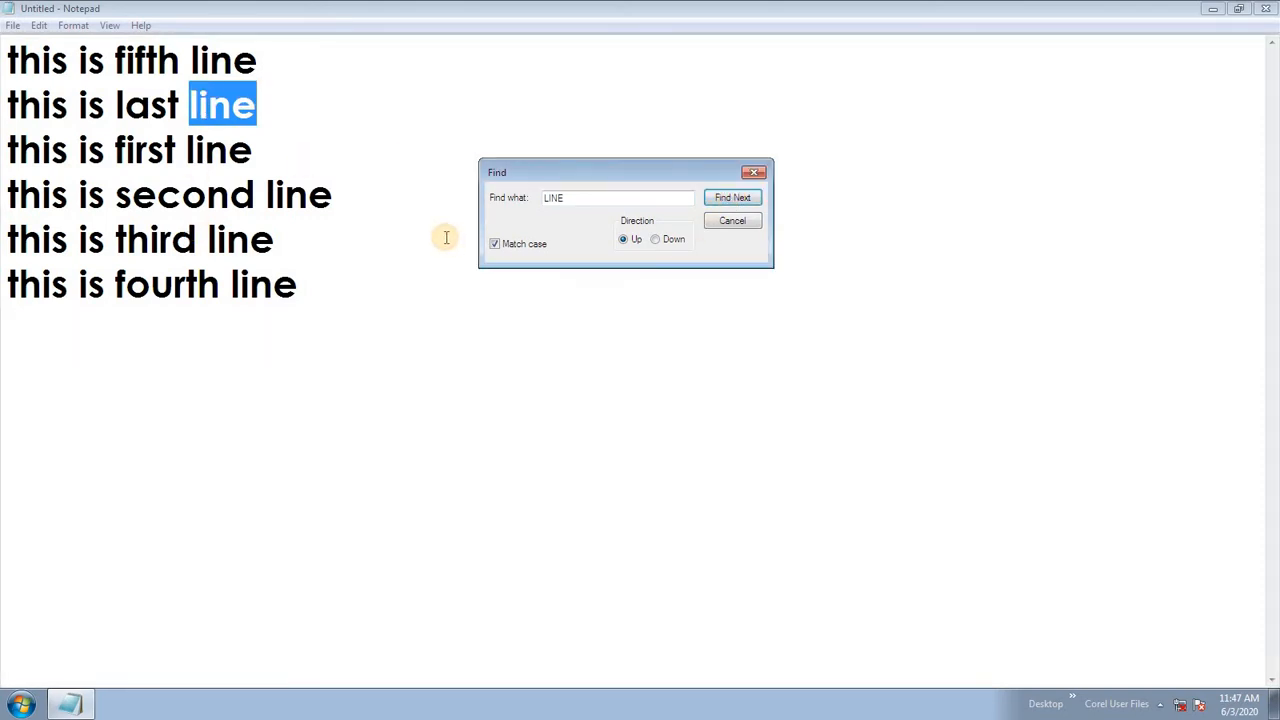
# Turn off Match case and repeat the upward search for "LINE" up to the document's first line.
pyautogui.click(507, 245)
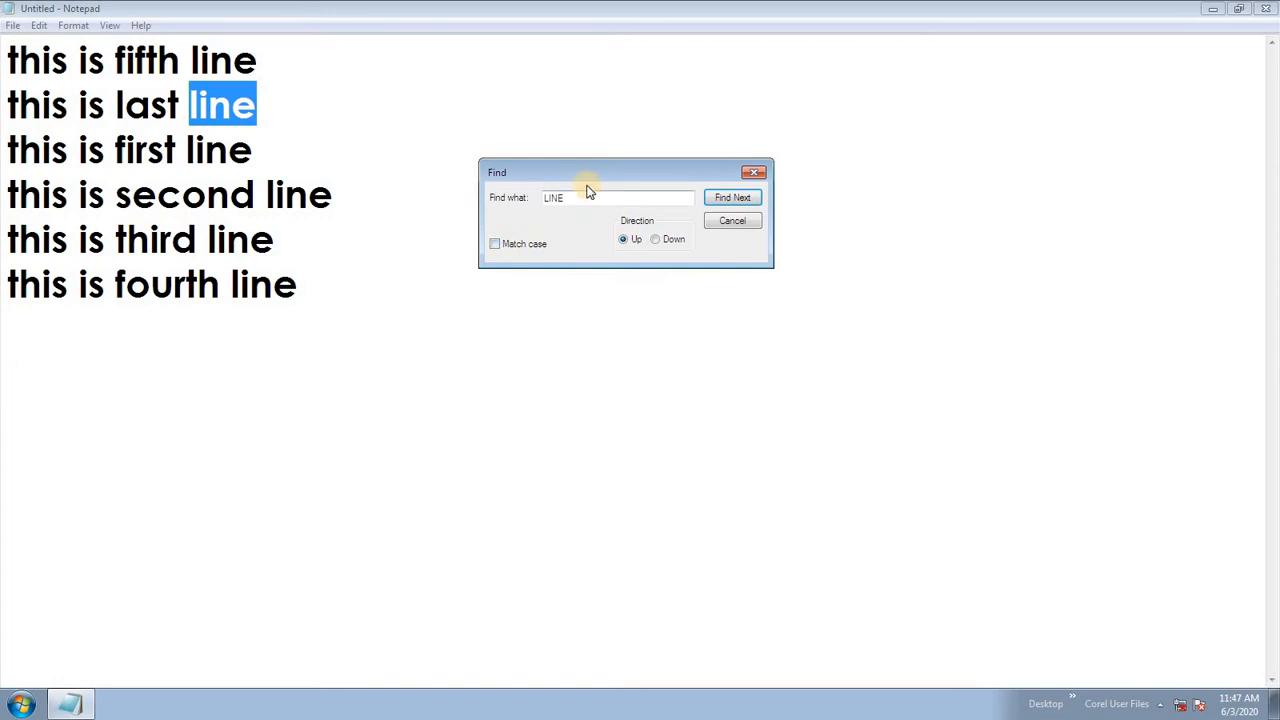
pyautogui.click(733, 199)
pyautogui.click(733, 199)
pyautogui.click(733, 199)
pyautogui.click(676, 408)
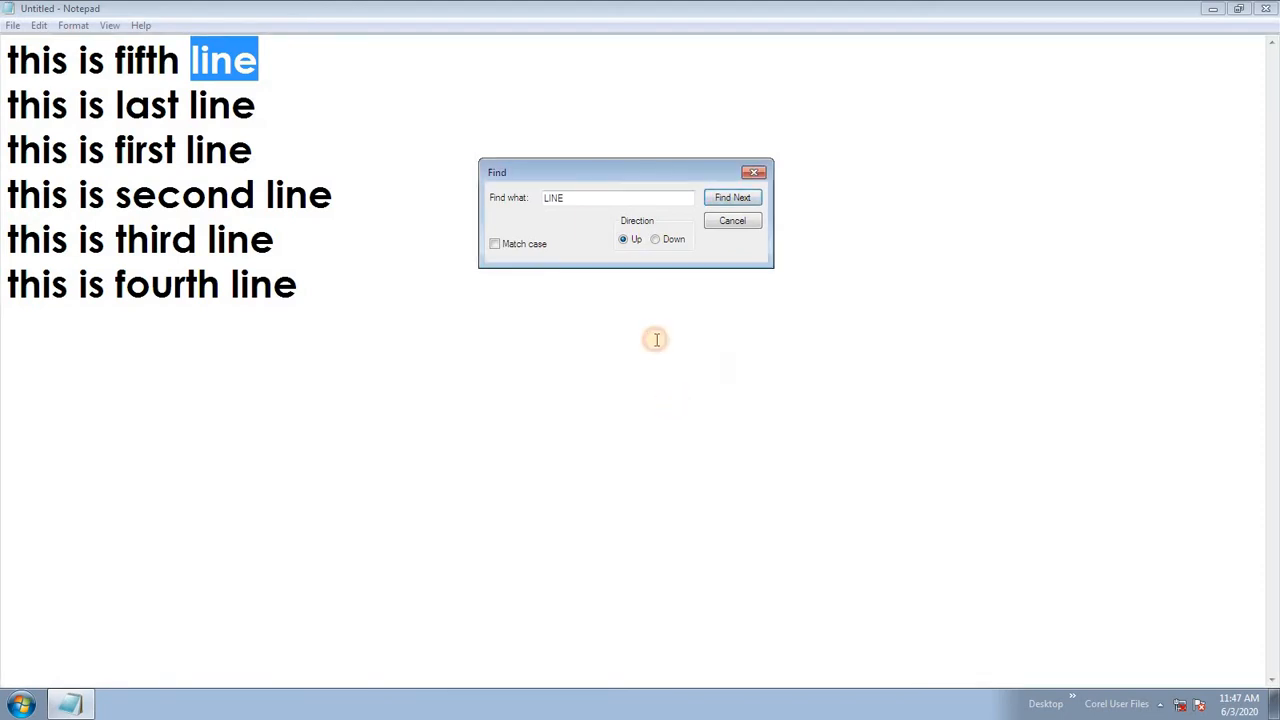
# Set the search direction to Down and step through the "LINE" matches to the "this is third line" text.
pyautogui.click(655, 239)
pyautogui.click(733, 199)
pyautogui.click(733, 199)
pyautogui.click(733, 199)
pyautogui.click(733, 199)
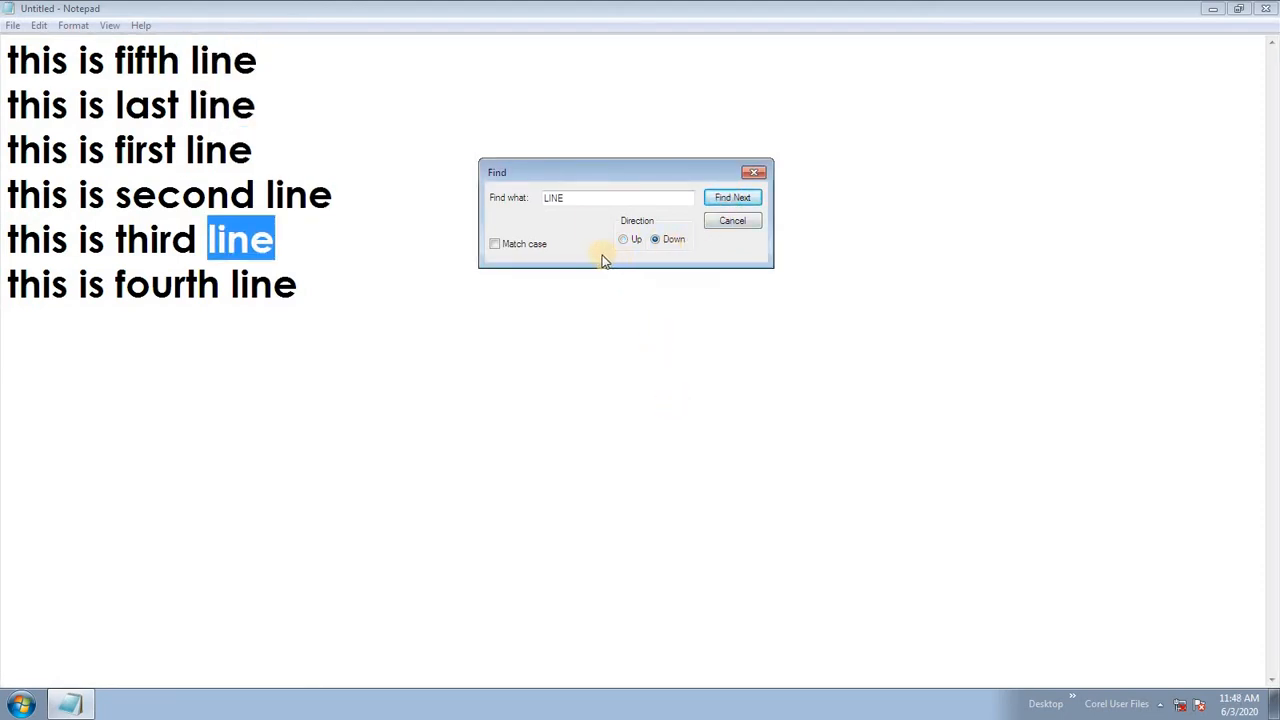
# Search upward for "LINE" back to the "this is first line" text and close the search.
pyautogui.click(630, 241)
pyautogui.click(733, 199)
pyautogui.click(733, 199)
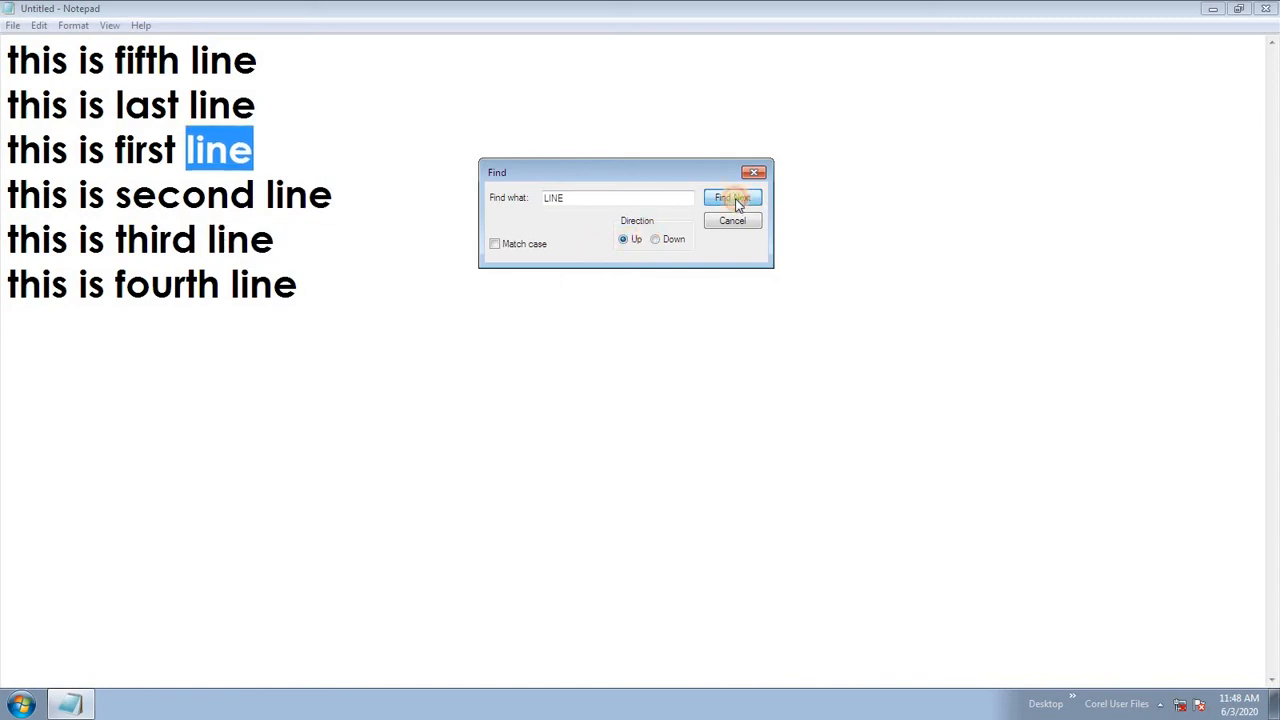
pyautogui.click(718, 221)
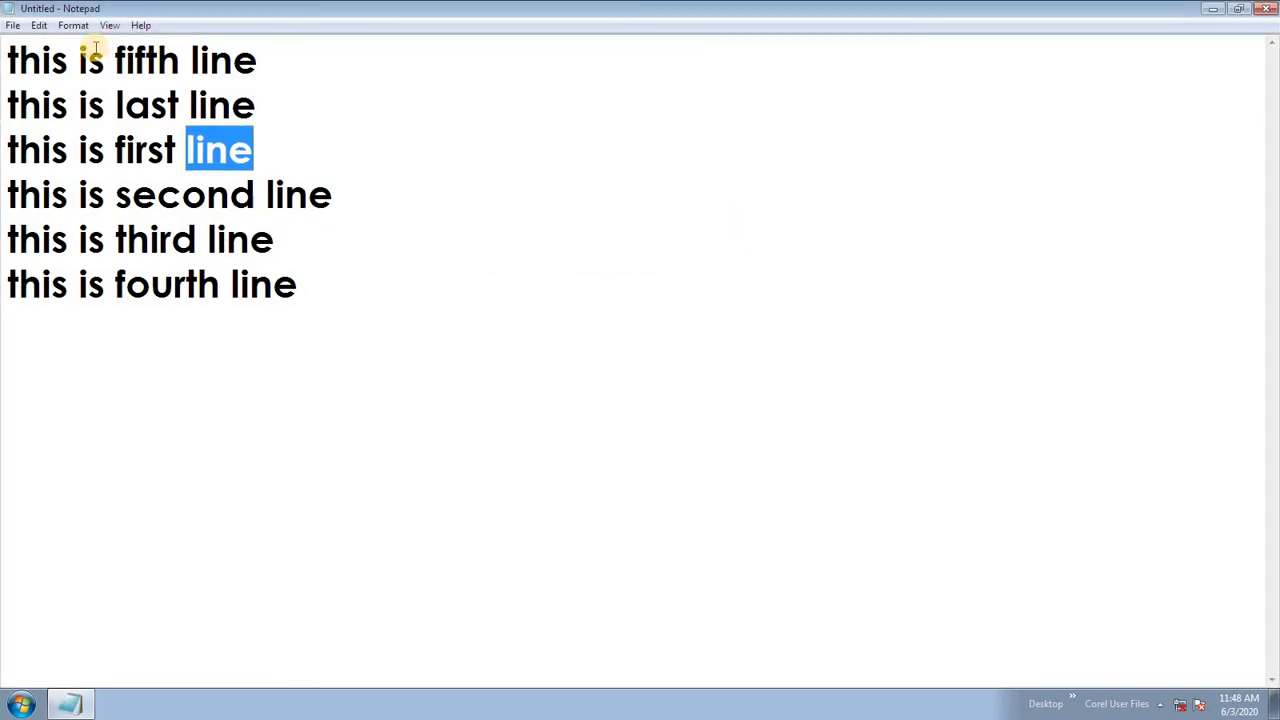
# Replace "LINE" with "ROW" individually in the second and third lines and all at once in the remaining lines, and close the dialog.
pyautogui.click(40, 26)
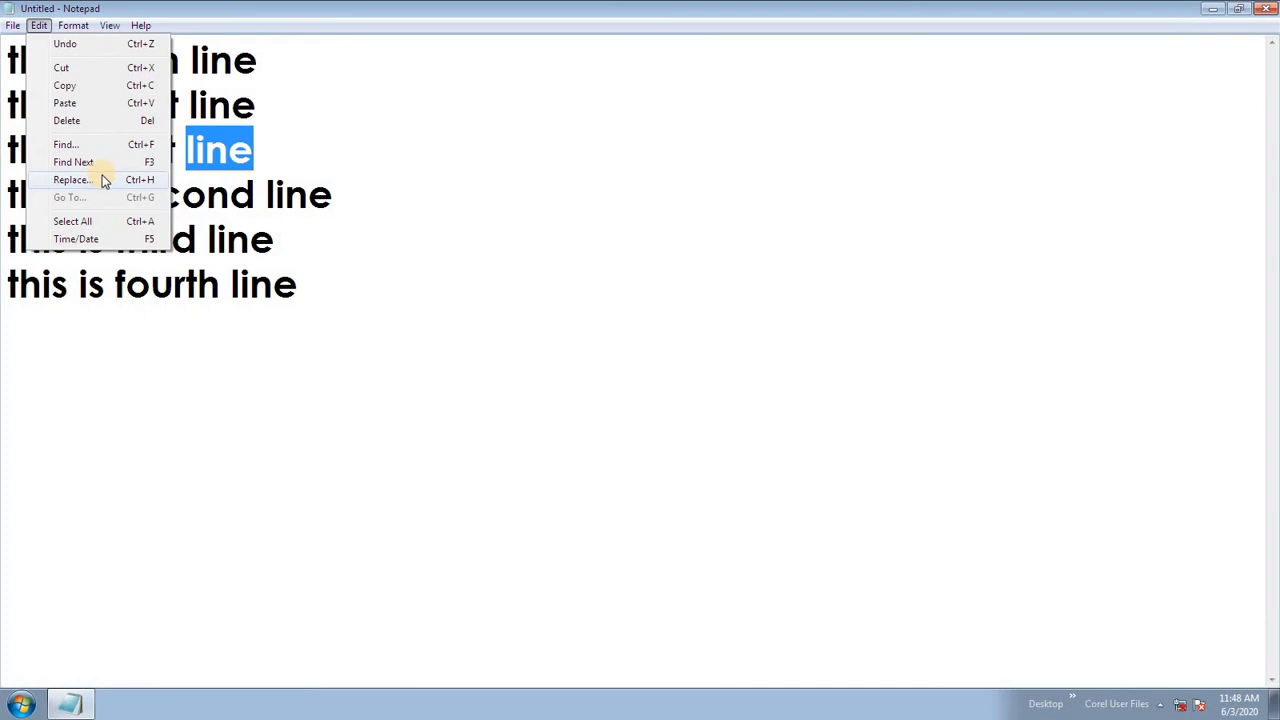
pyautogui.click(102, 176)
pyautogui.moveTo(203, 100); pyautogui.dragTo(700, 158)
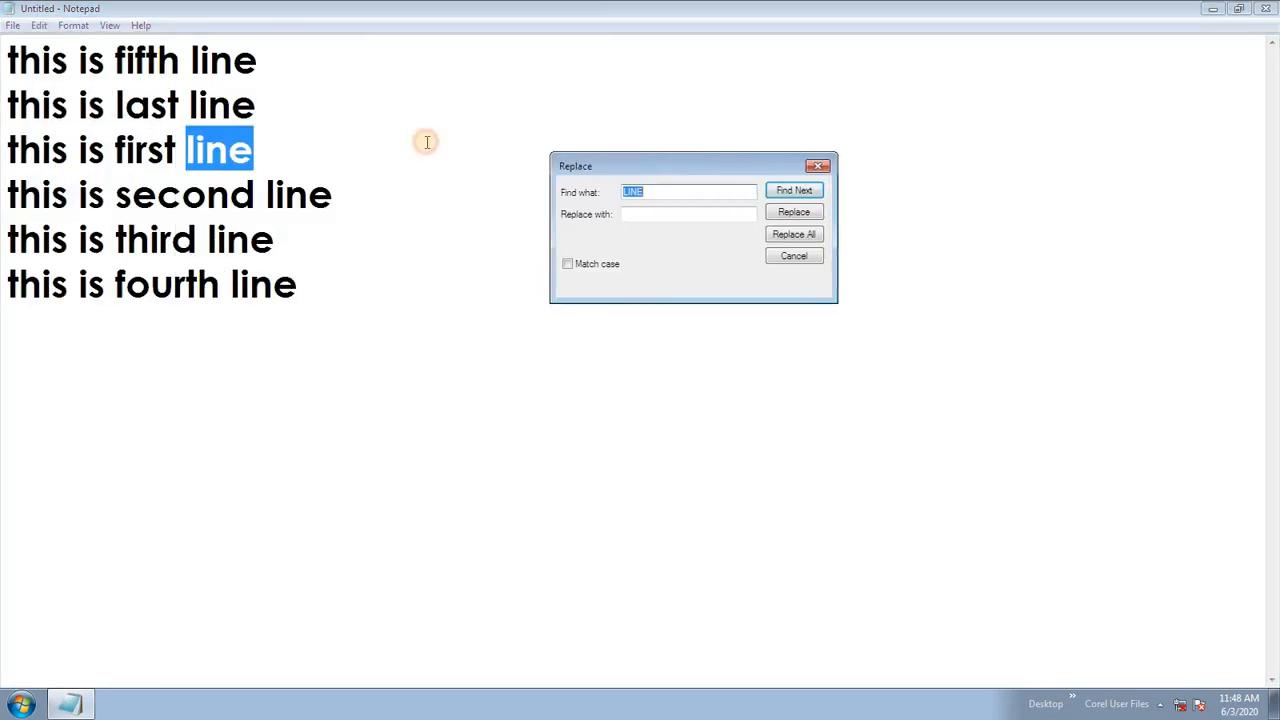
pyautogui.click(641, 214)
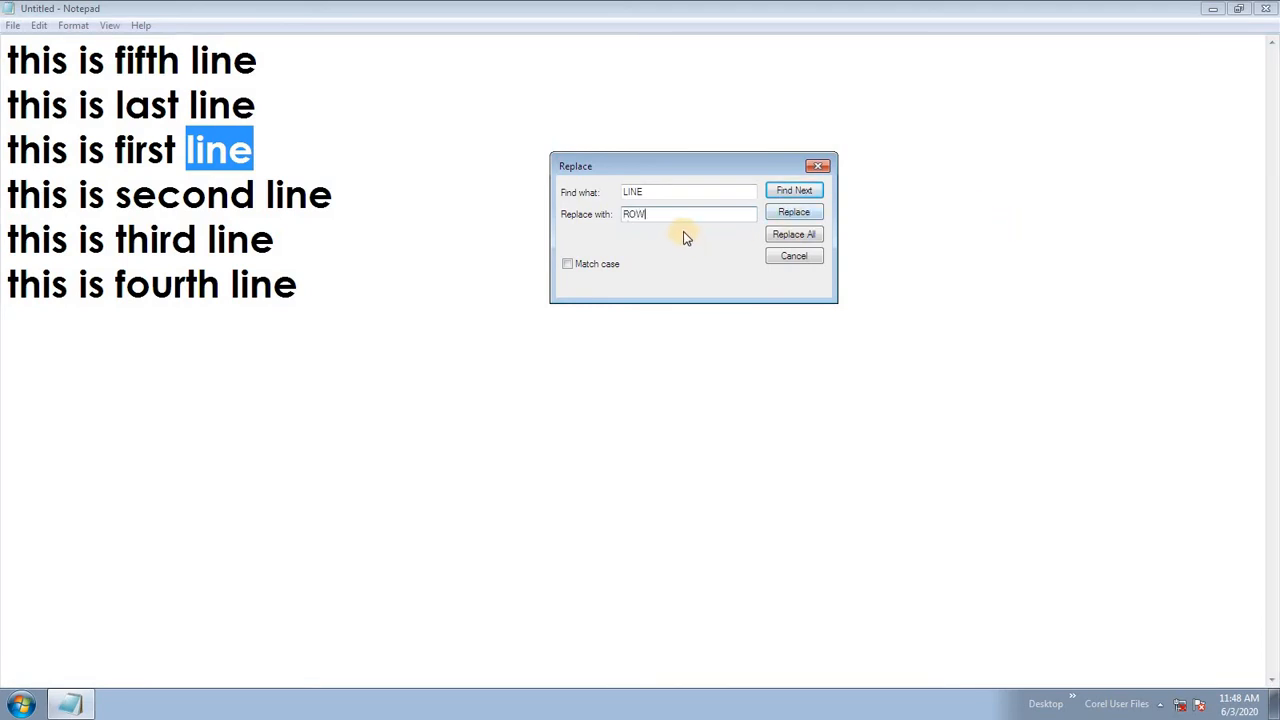
pyautogui.click(797, 191)
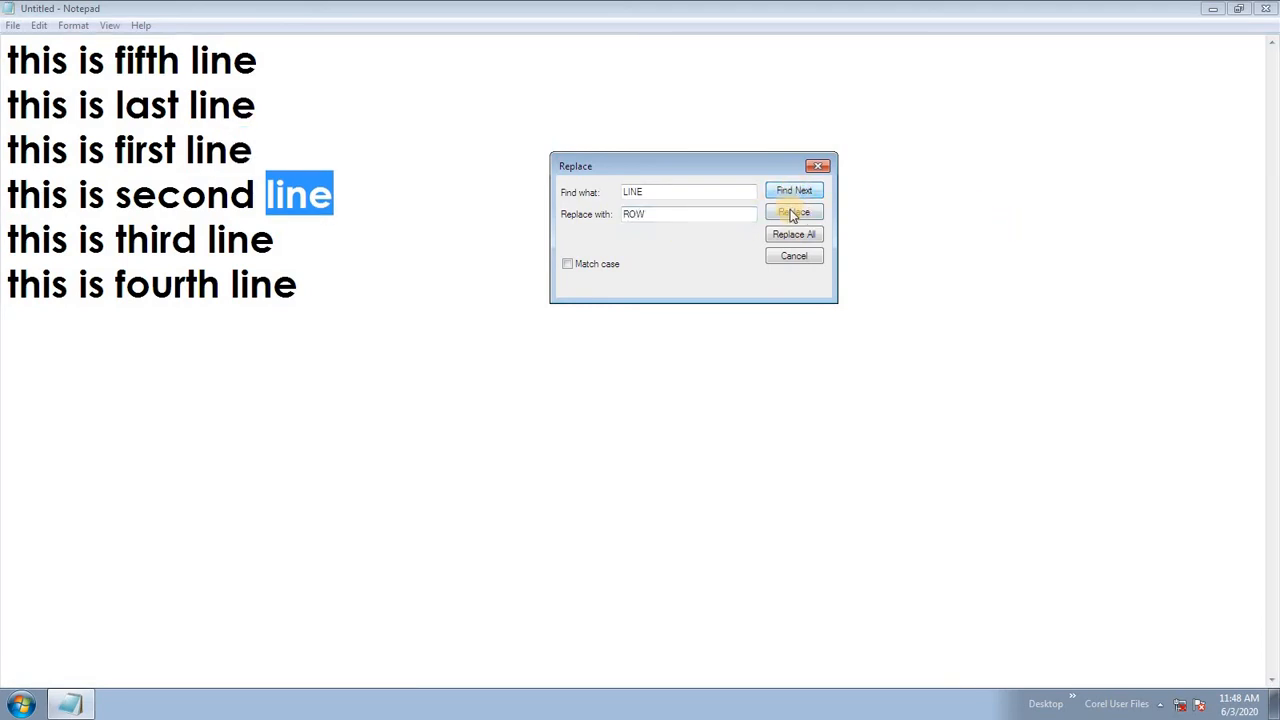
pyautogui.click(793, 213)
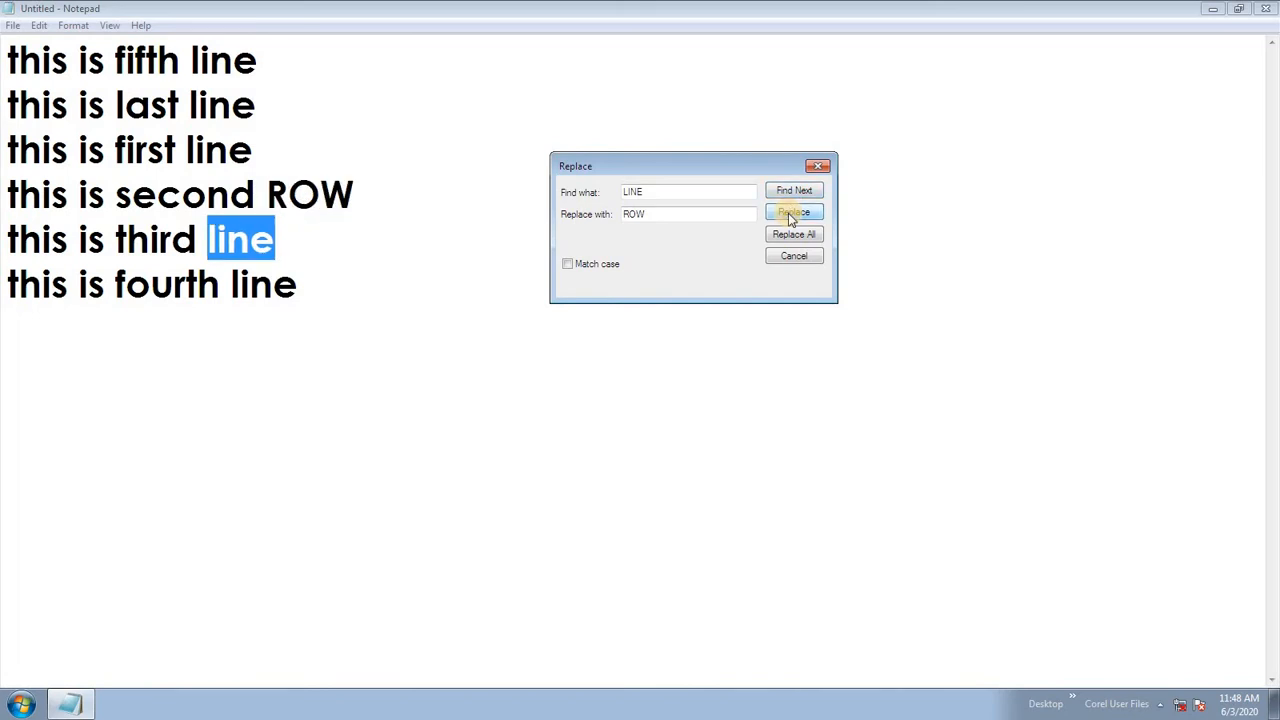
pyautogui.click(791, 215)
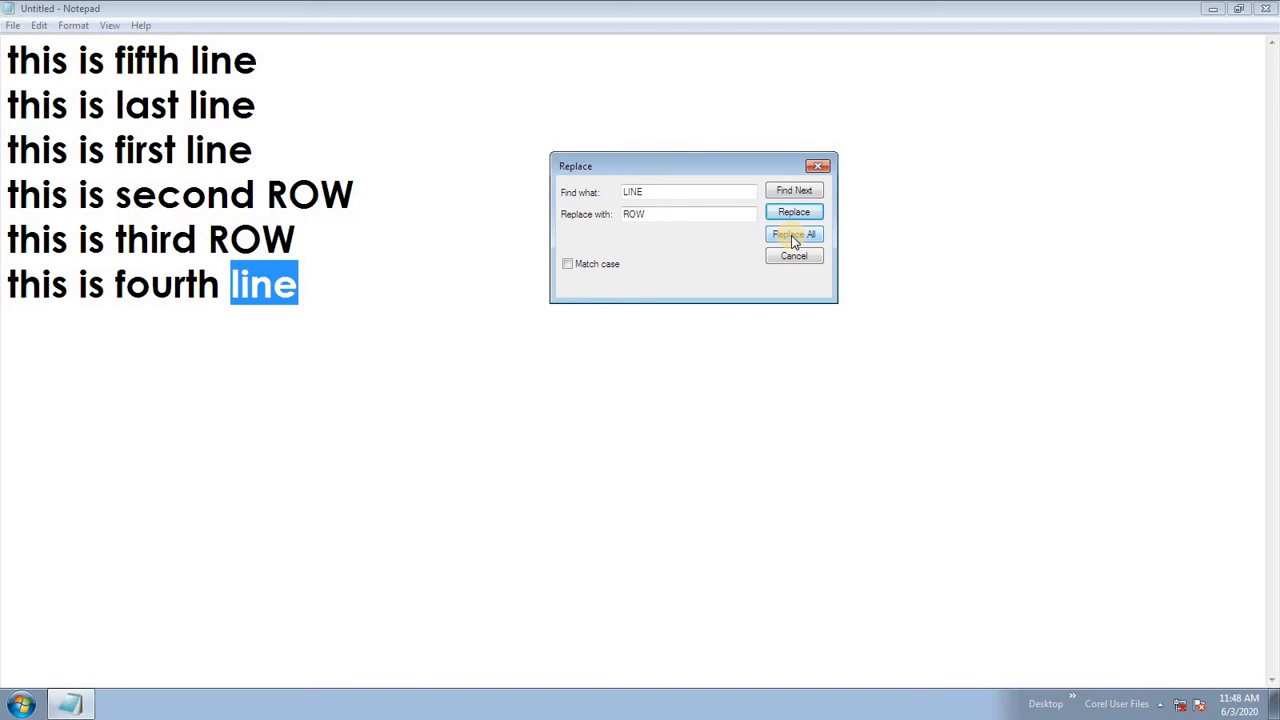
pyautogui.click(791, 235)
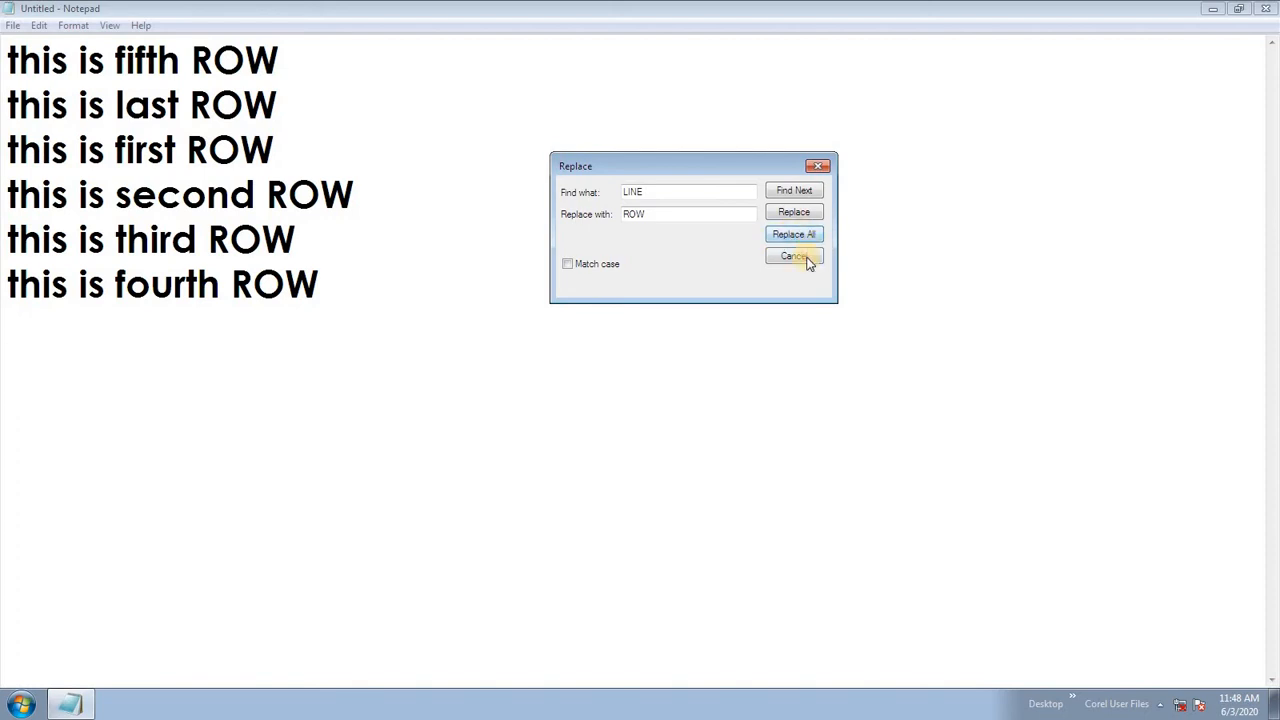
pyautogui.click(806, 258)
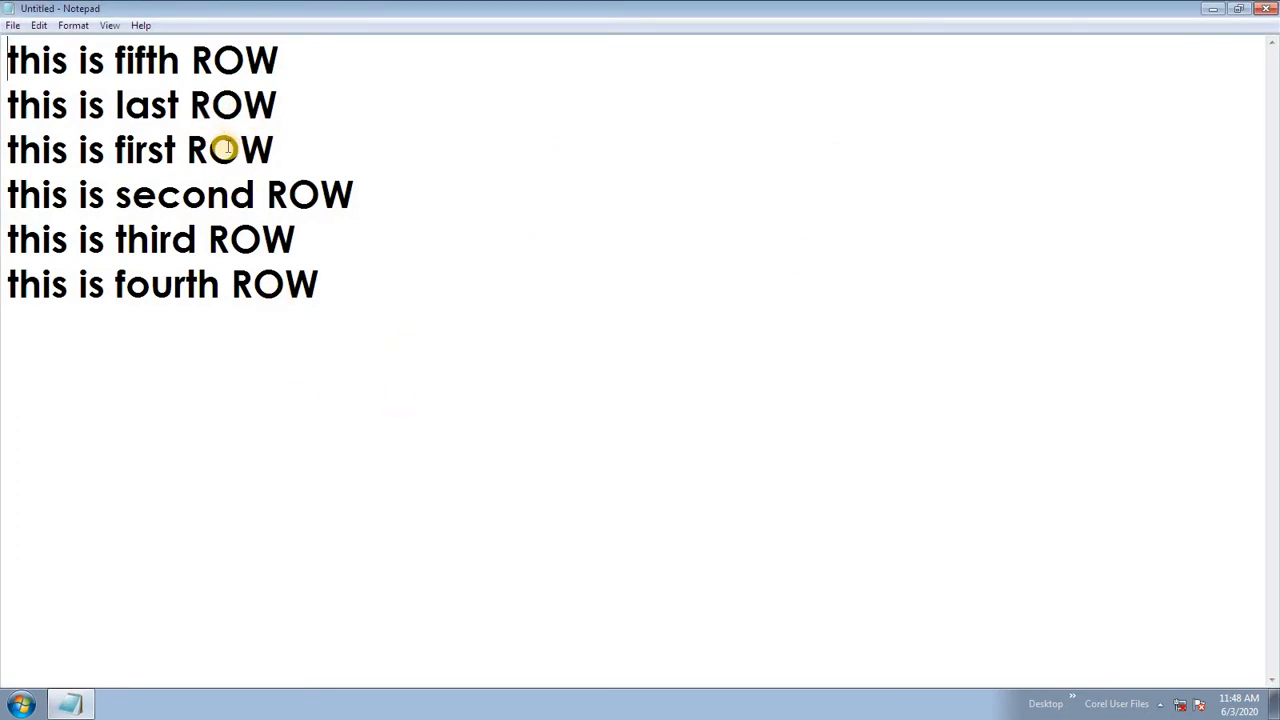
# Search downward for "row" from the document's start to its first match and close the search.
pyautogui.click(40, 26)
pyautogui.click(95, 145)
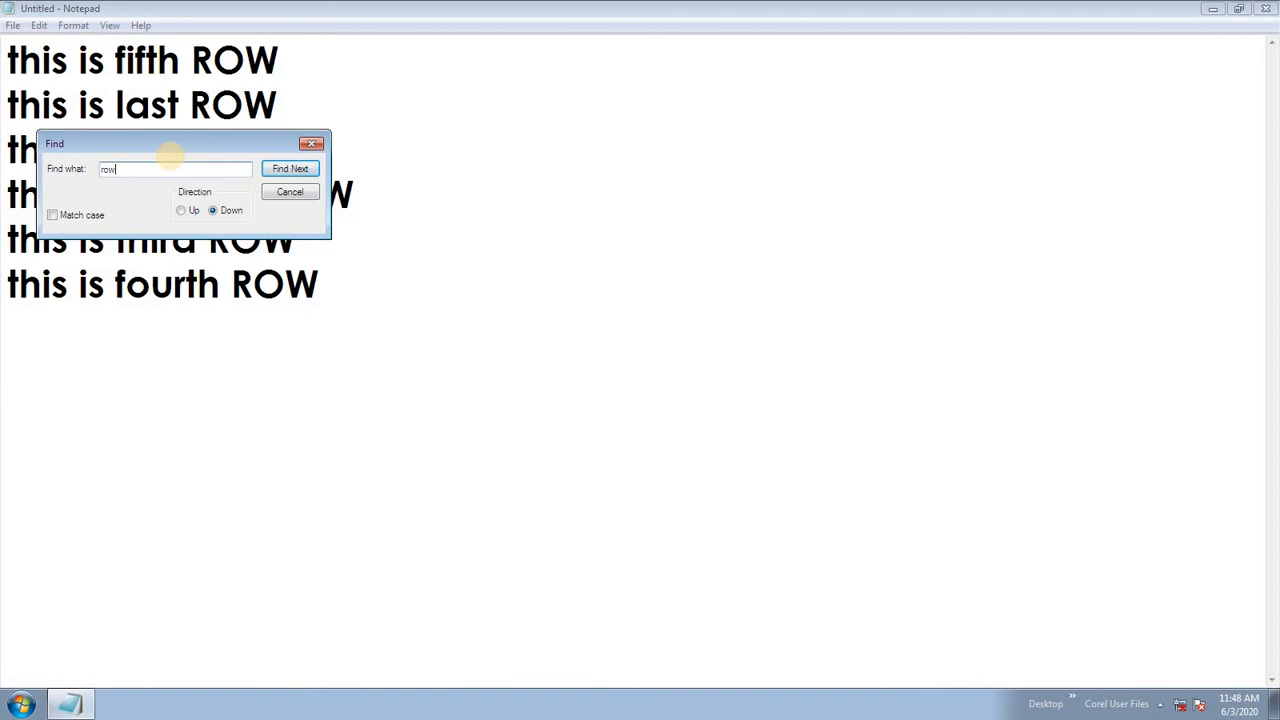
pyautogui.click(285, 168)
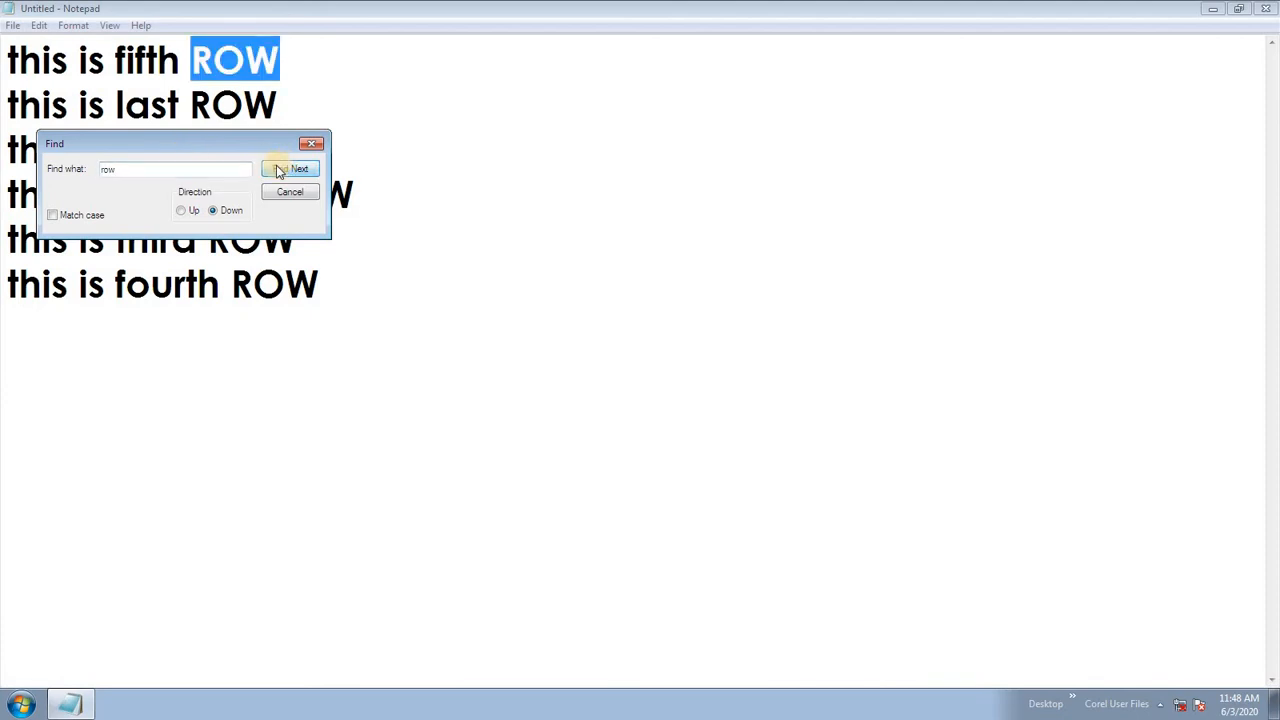
pyautogui.click(285, 194)
# Place the cursor inside the "this is first ROW" line and find the next matches of "row" one after another.
pyautogui.click(148, 152)
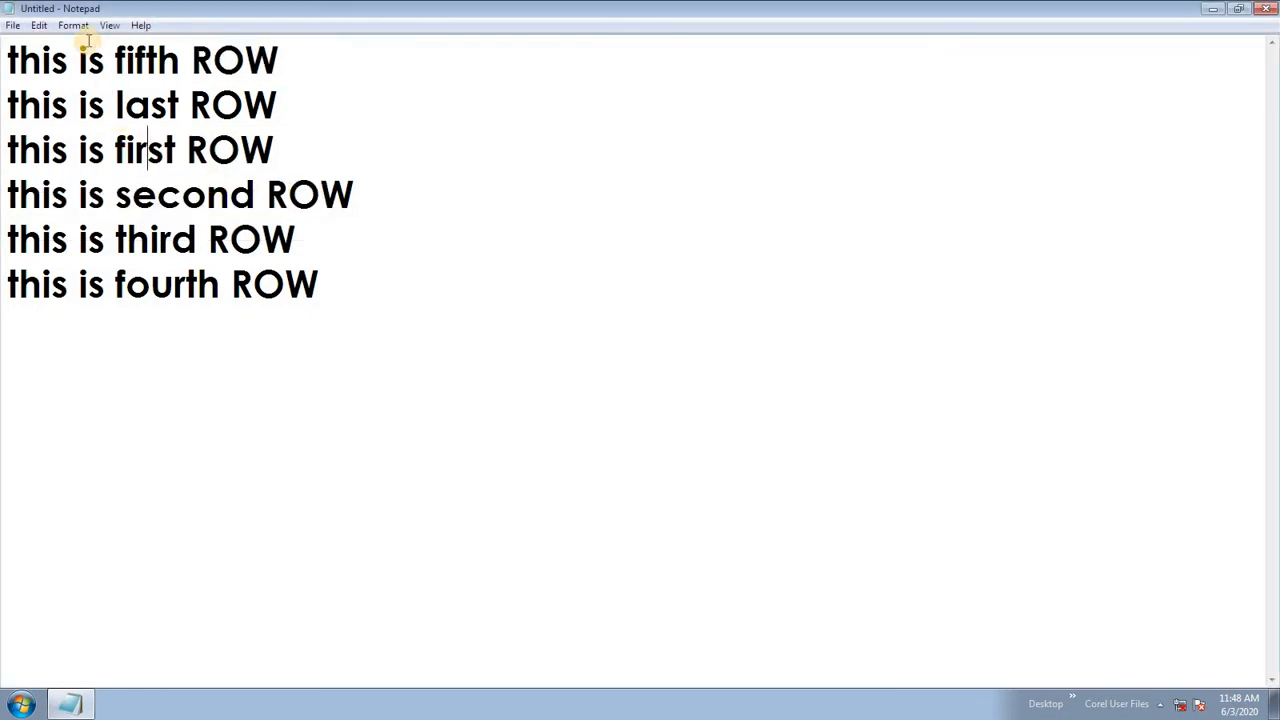
pyautogui.click(39, 26)
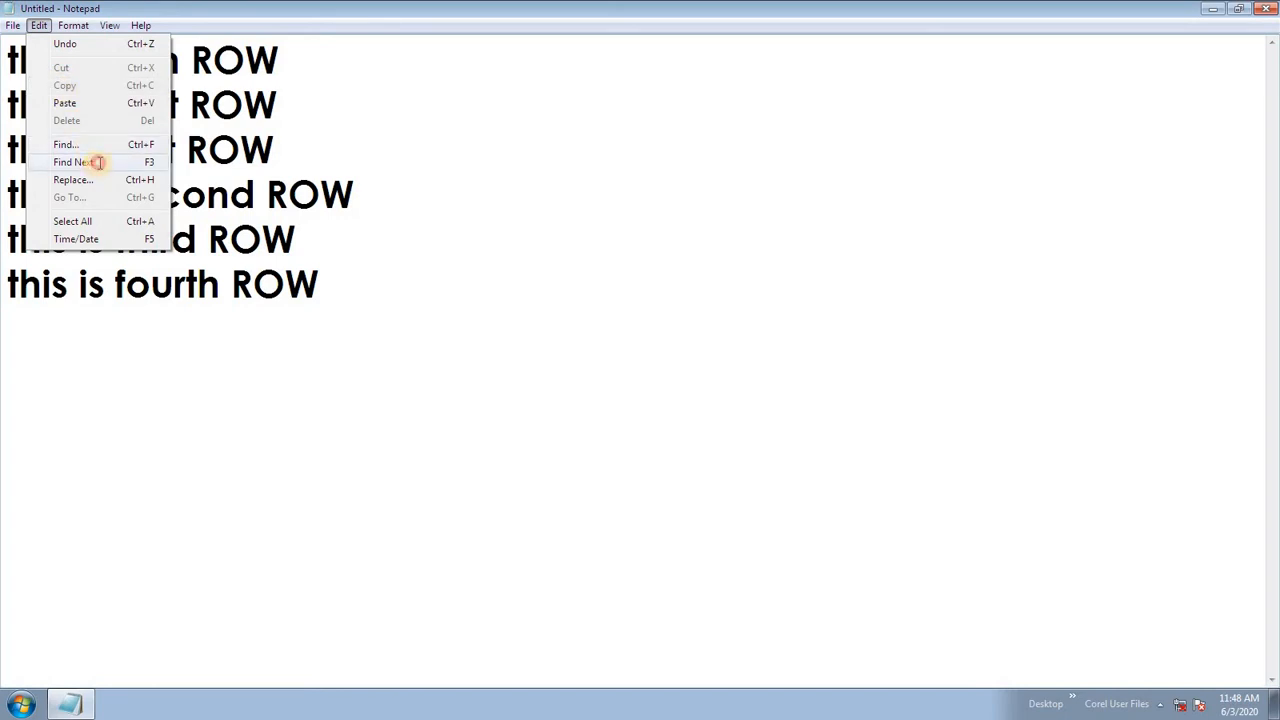
pyautogui.click(99, 162)
pyautogui.click(39, 25)
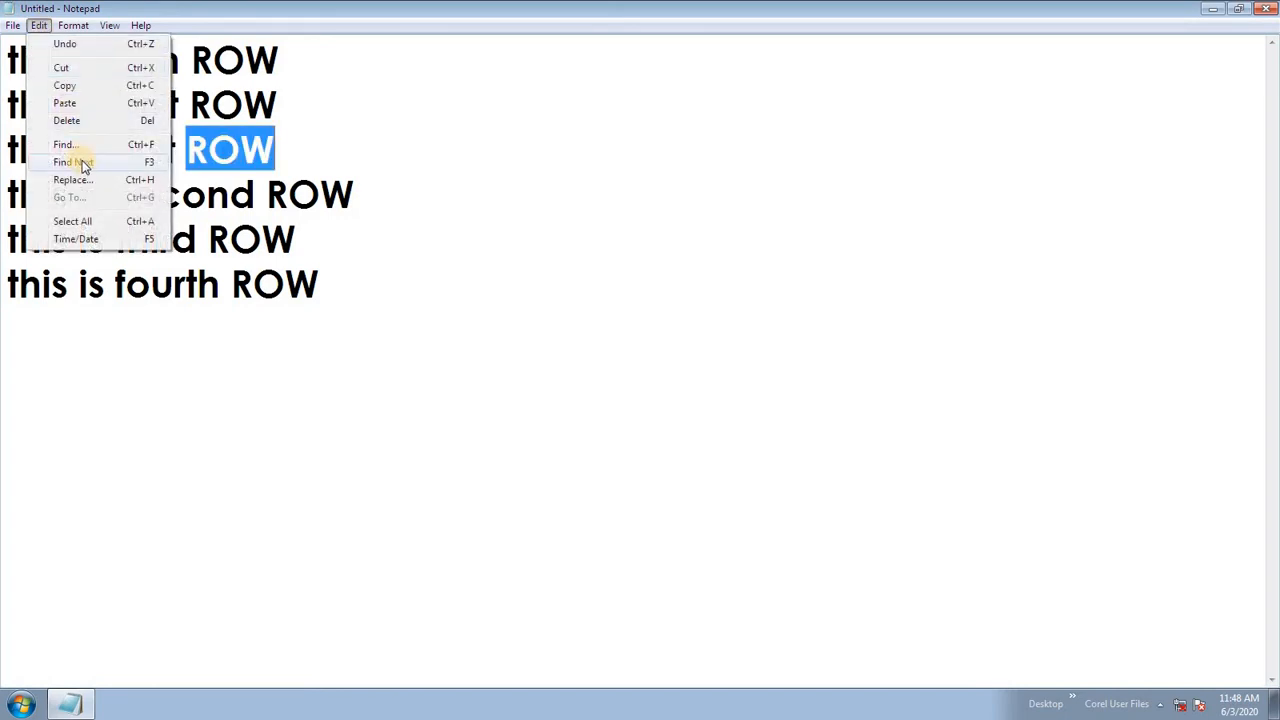
pyautogui.click(84, 162)
pyautogui.click(39, 25)
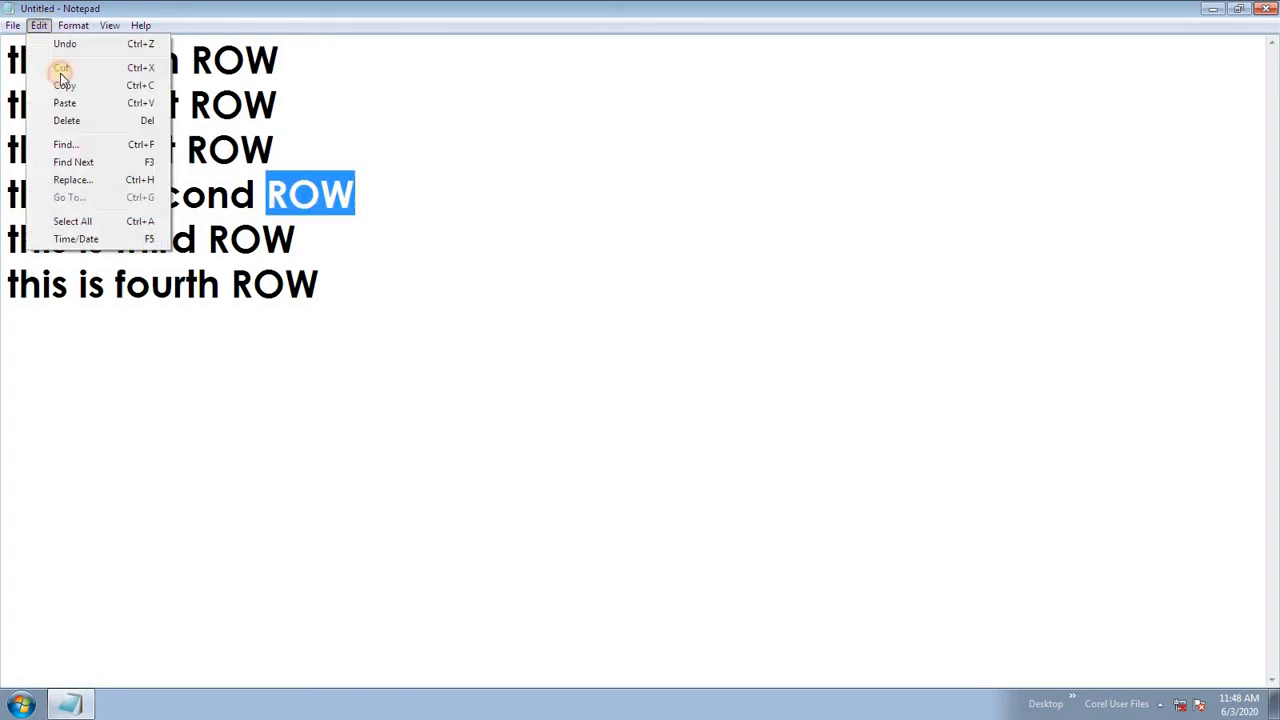
pyautogui.click(88, 162)
# Put the cursor in the "this is last ROW" line and repeat Find Next through to the "this is third ROW" line.
pyautogui.click(174, 121)
pyautogui.press('F3')
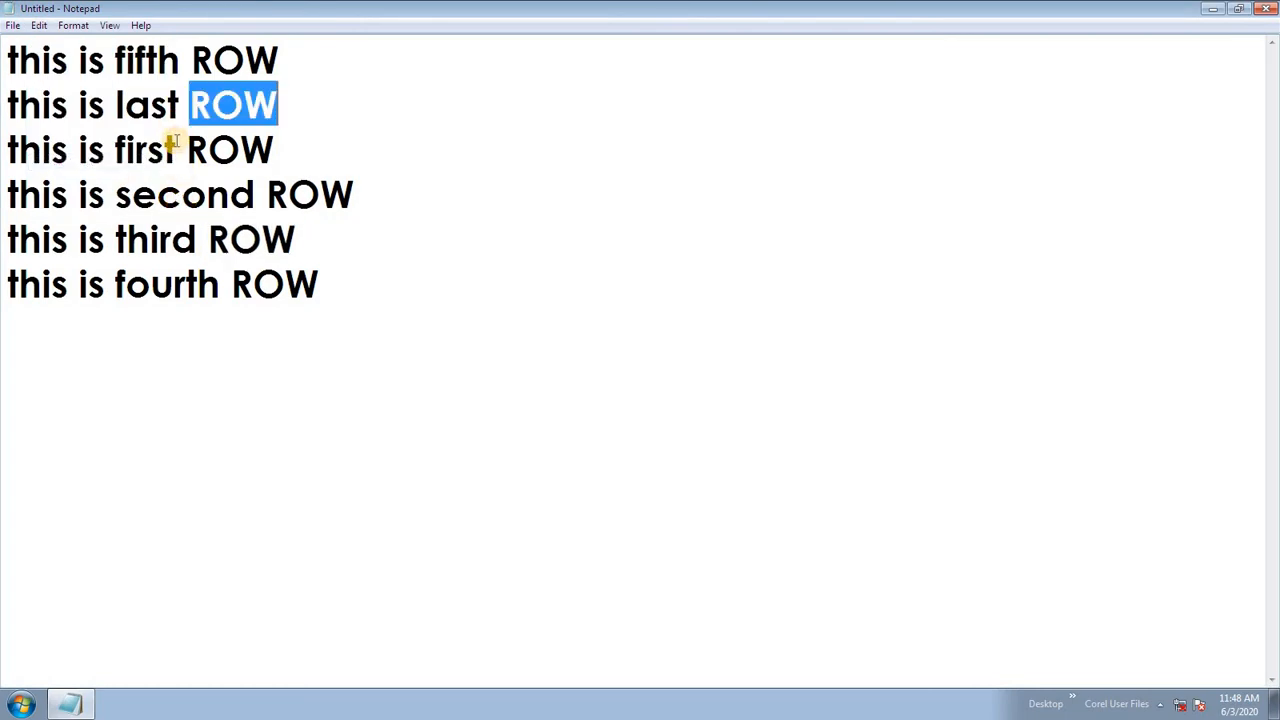
pyautogui.press('F3')
pyautogui.press('F3')
pyautogui.press('F3')
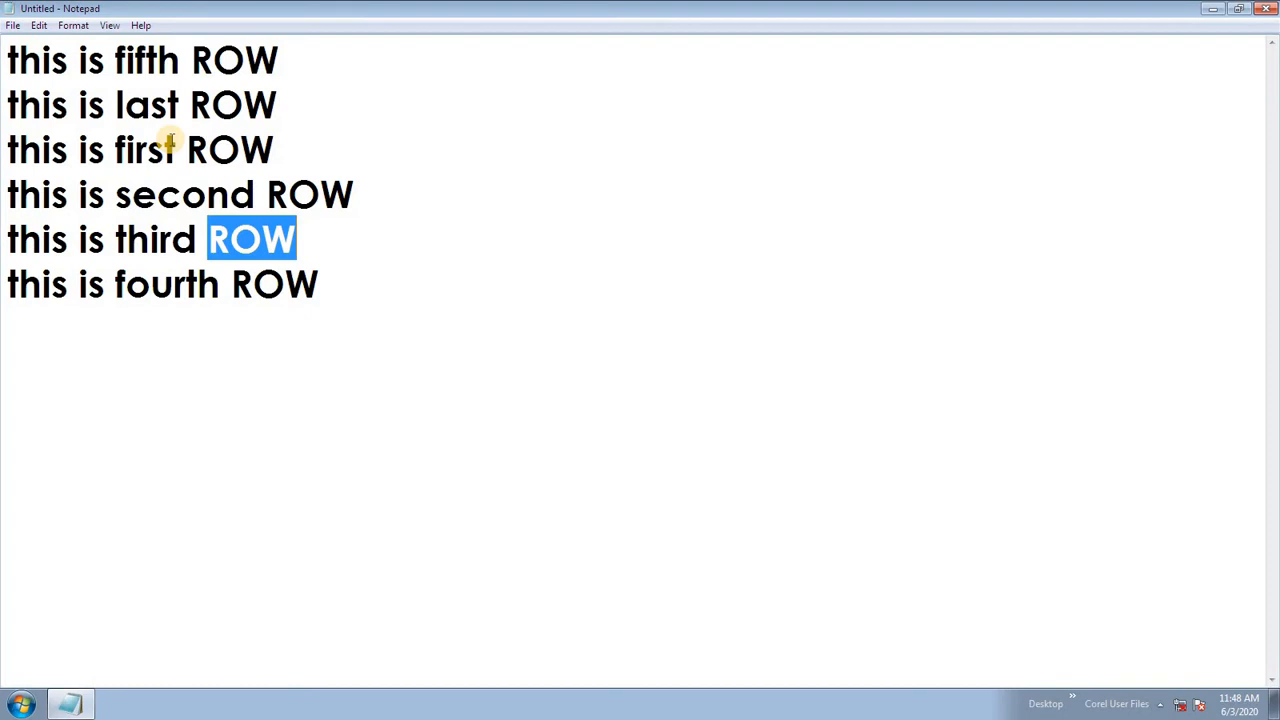
# Select all the text in the document and clear the selection.
pyautogui.click(39, 25)
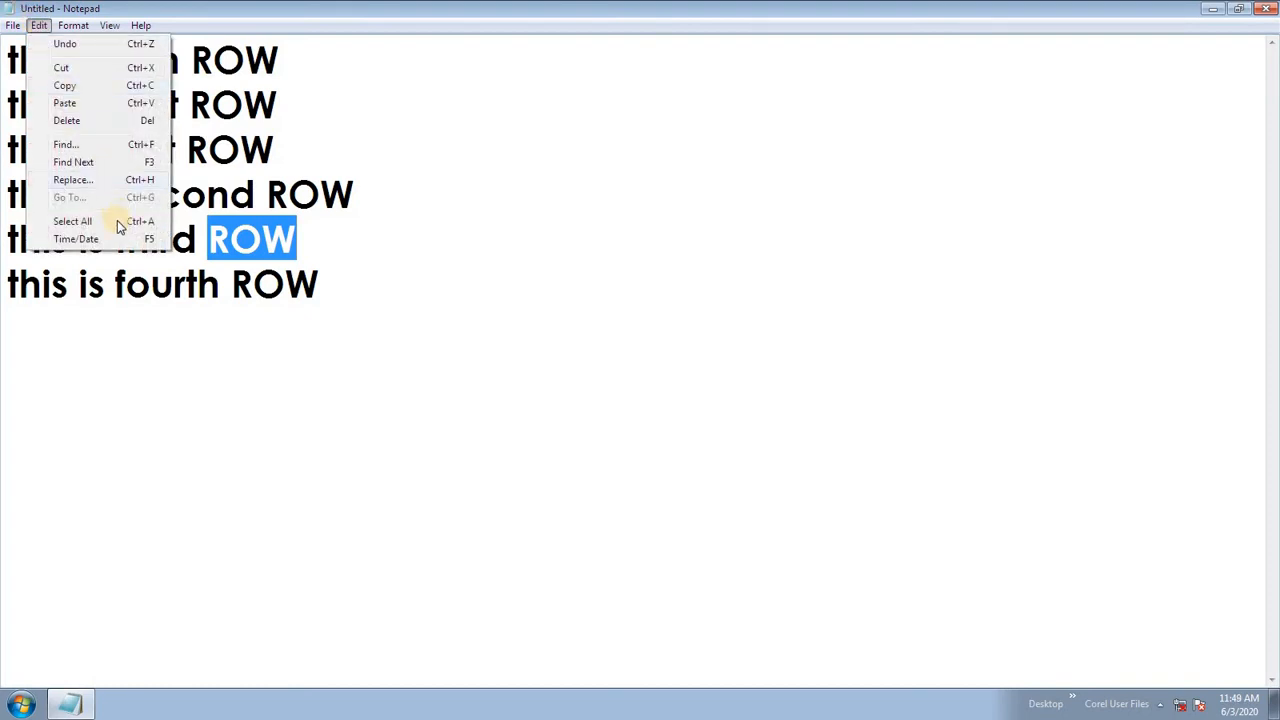
pyautogui.click(72, 221)
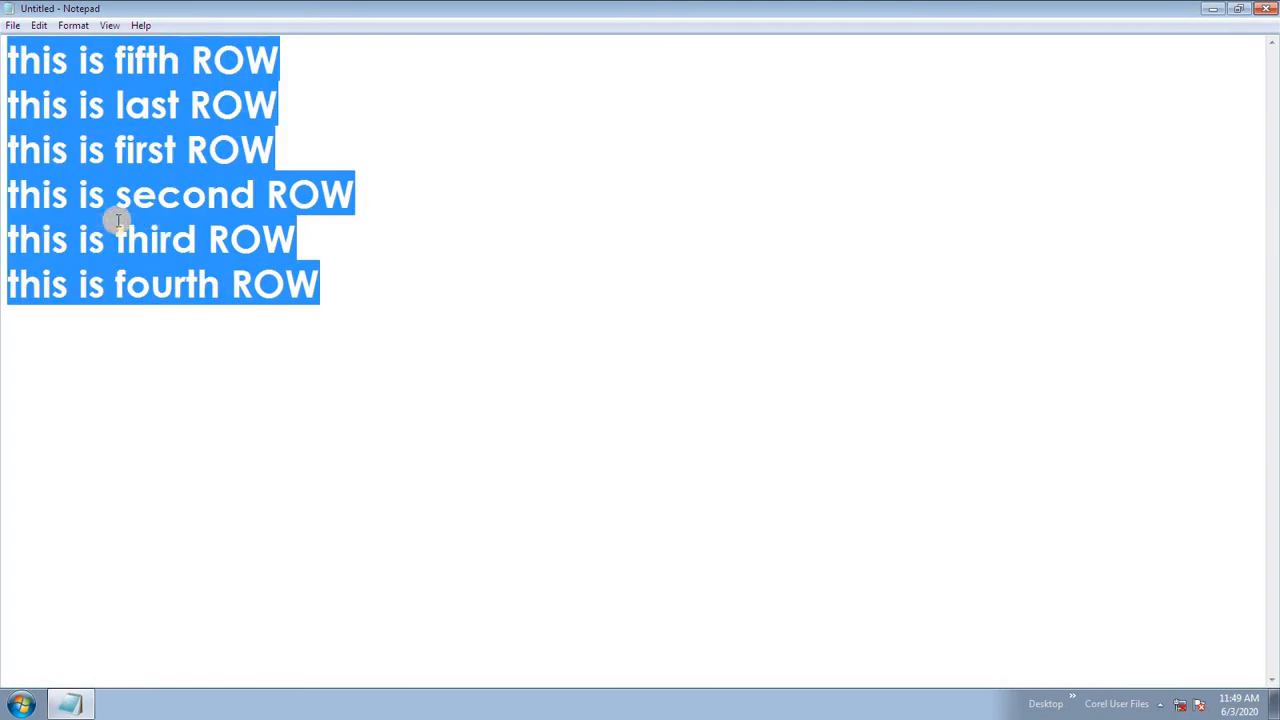
pyautogui.click(116, 222)
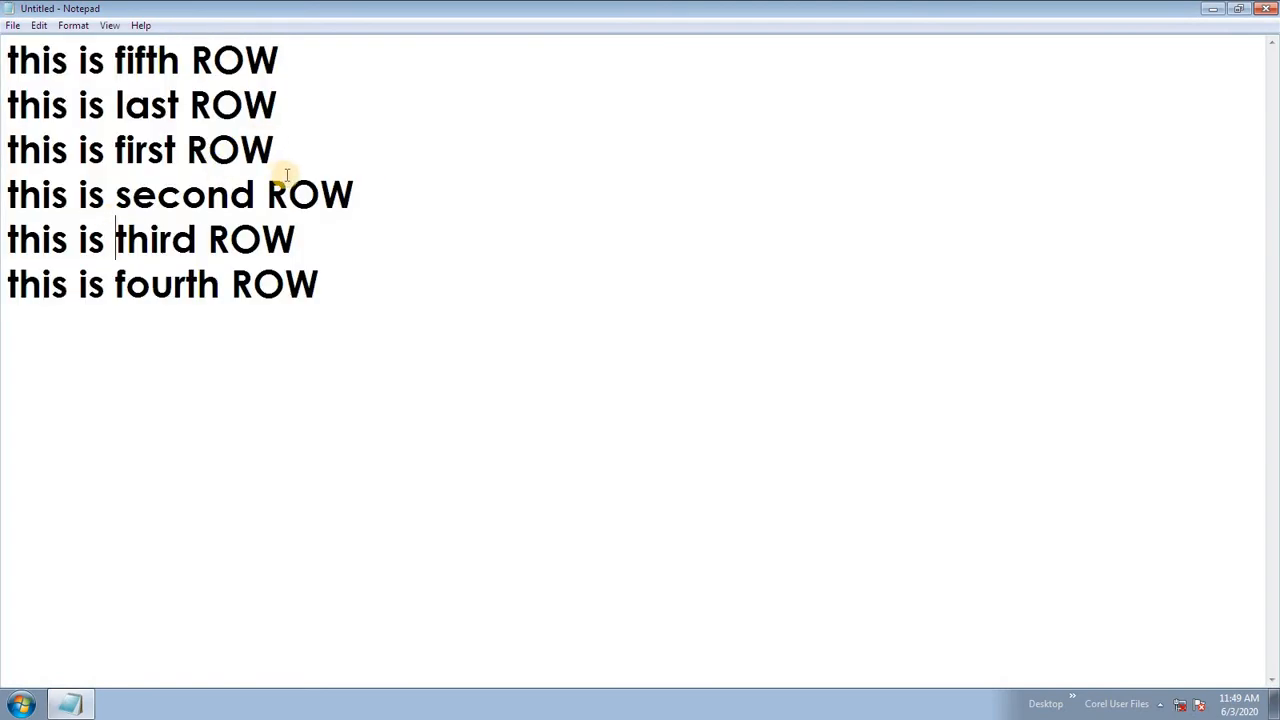
# Select the "this is first ROW" line twice and the "this is last ROW" line once, each on its own.
pyautogui.moveTo(298, 150); pyautogui.dragTo(4, 155)
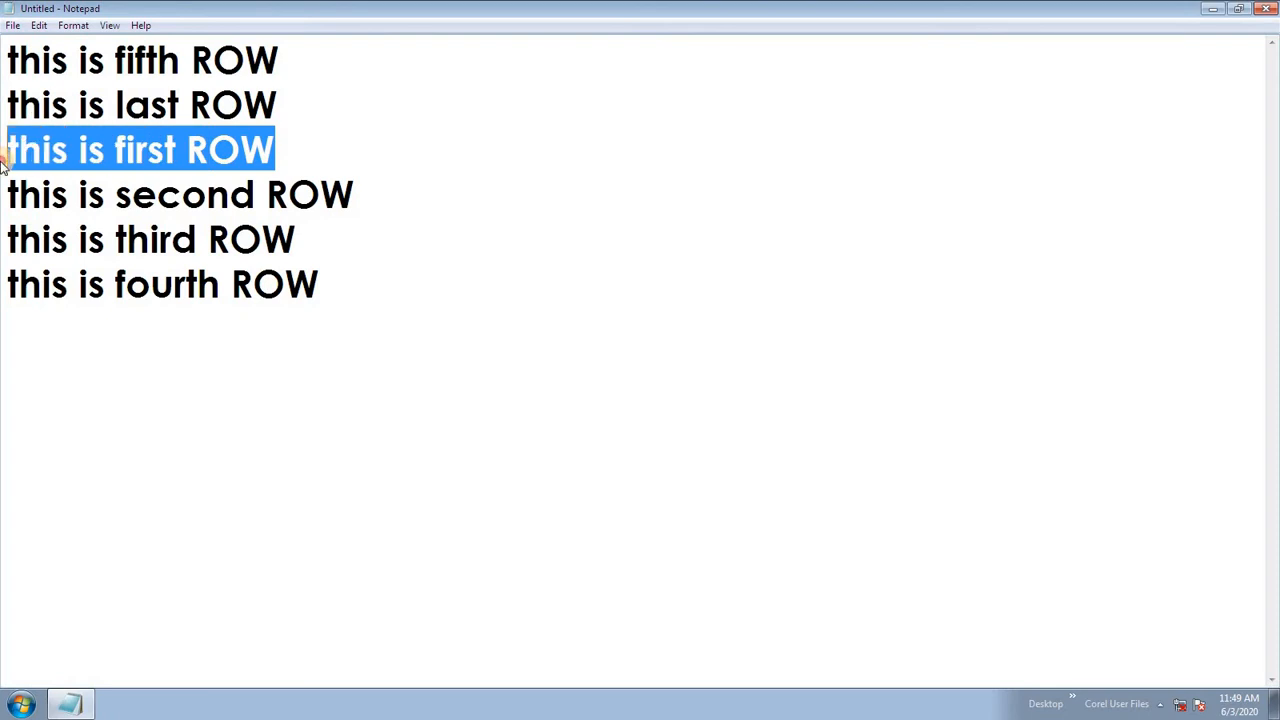
pyautogui.click(165, 200)
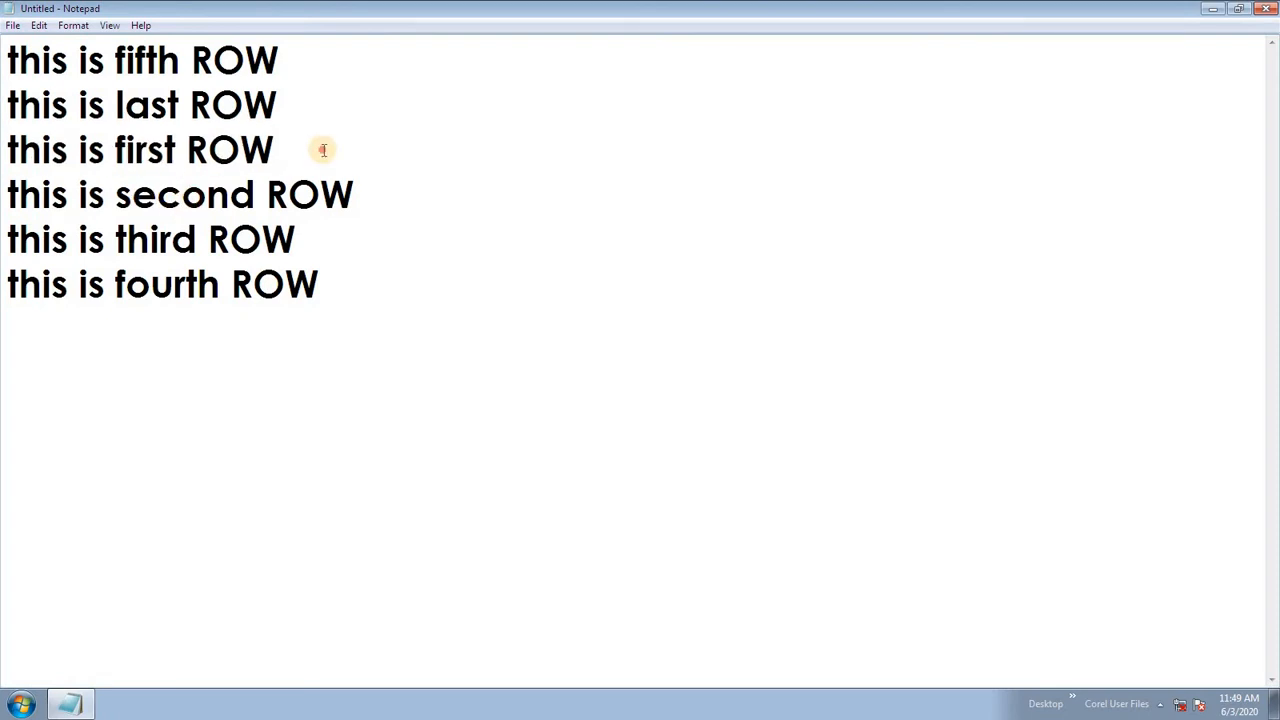
pyautogui.moveTo(323, 150); pyautogui.dragTo(5, 148)
pyautogui.moveTo(330, 104); pyautogui.dragTo(5, 106)
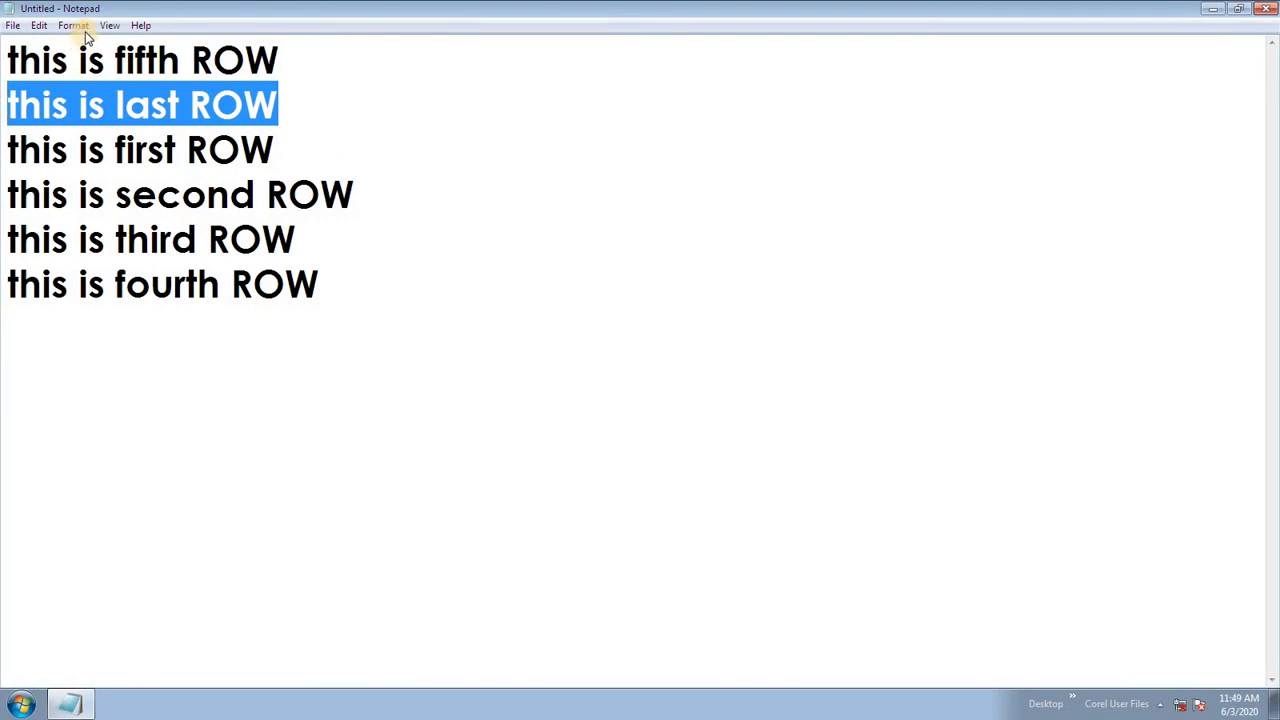
# Clear the single-line selection and apply Select All to the whole document.
pyautogui.click(39, 25)
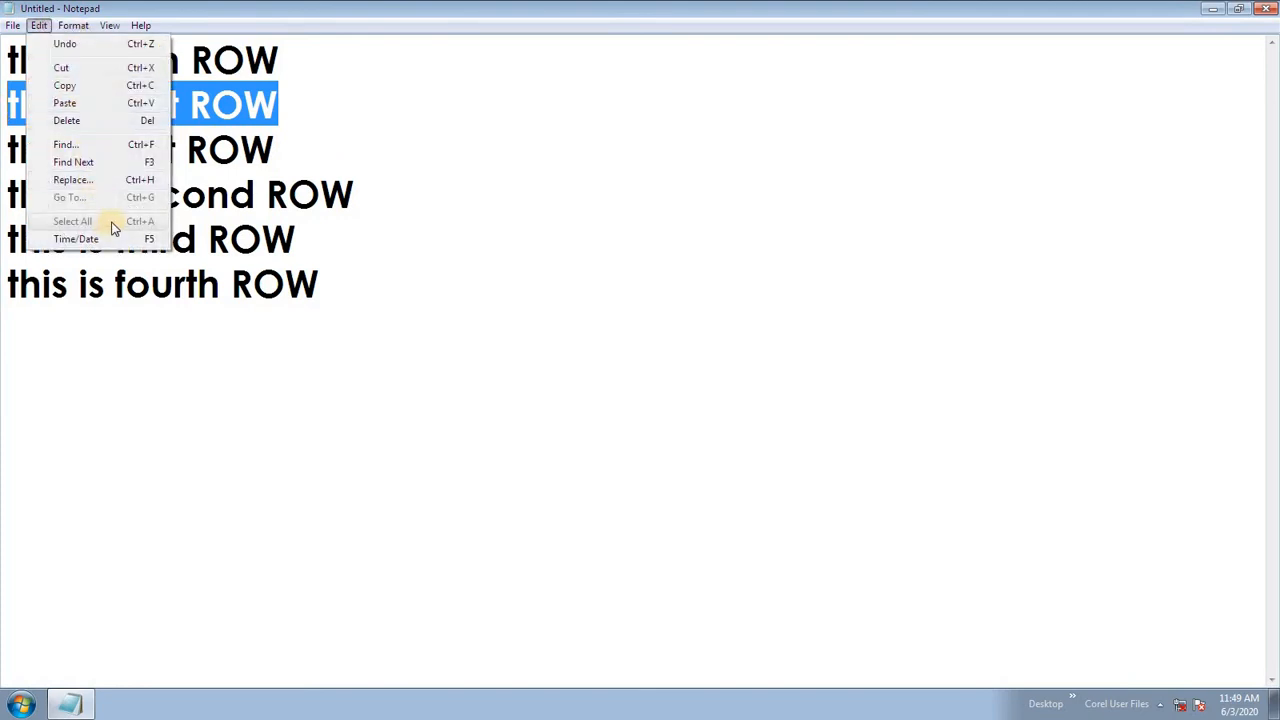
pyautogui.click(286, 329)
pyautogui.click(39, 25)
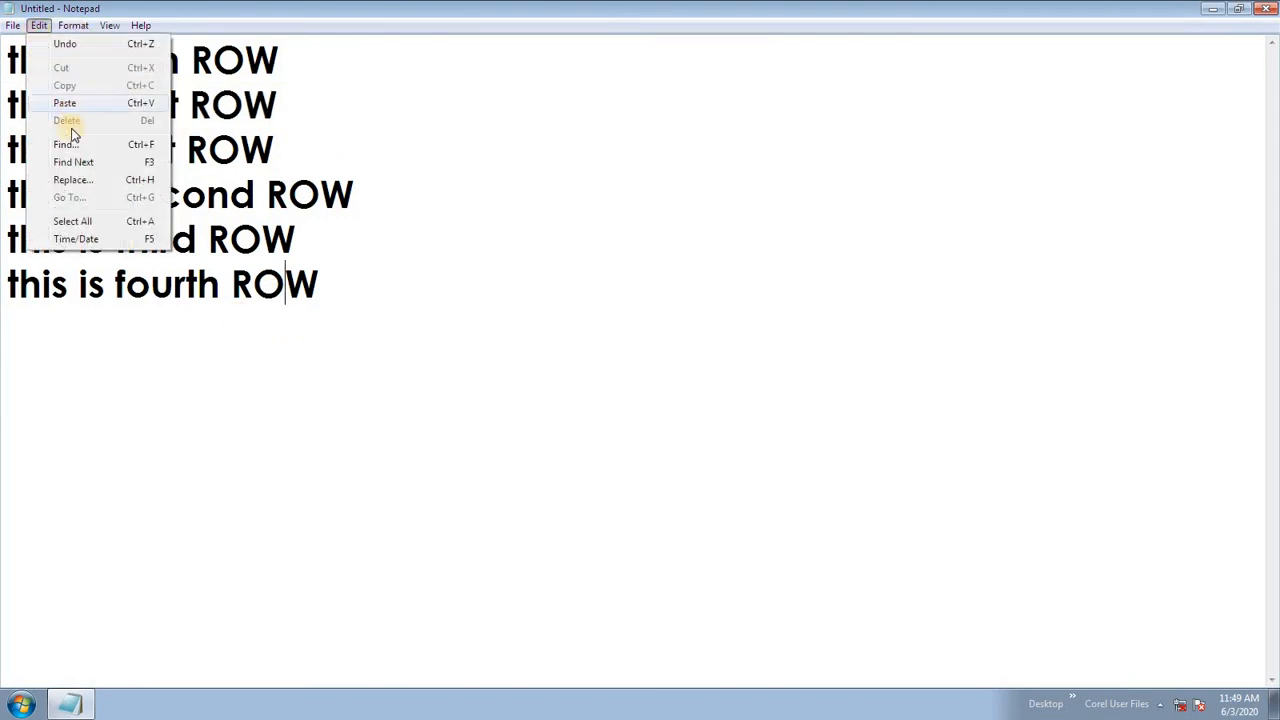
pyautogui.click(88, 221)
# Add the text "3 notebooks" below the "this is fourth ROW" line, leaving two blank lines between them.
pyautogui.click(350, 306)
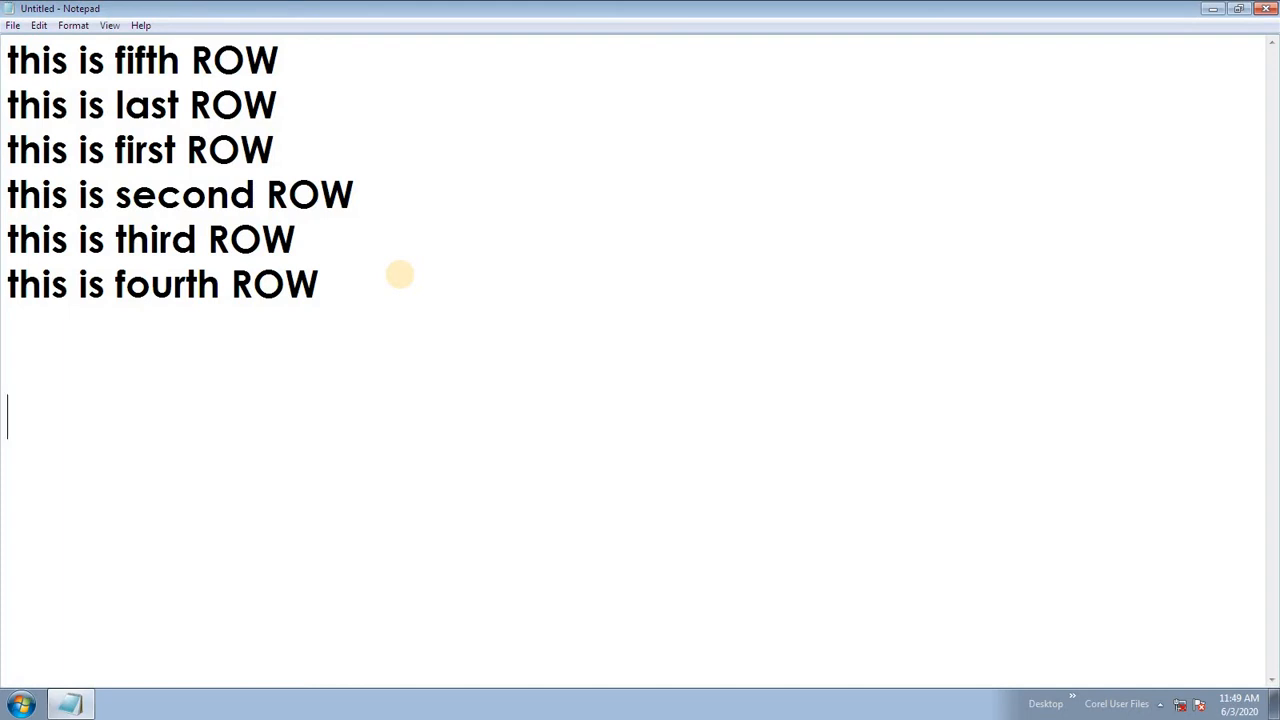
pyautogui.write('#')
pyautogui.press('BackSpace')
pyautogui.write('3 note')
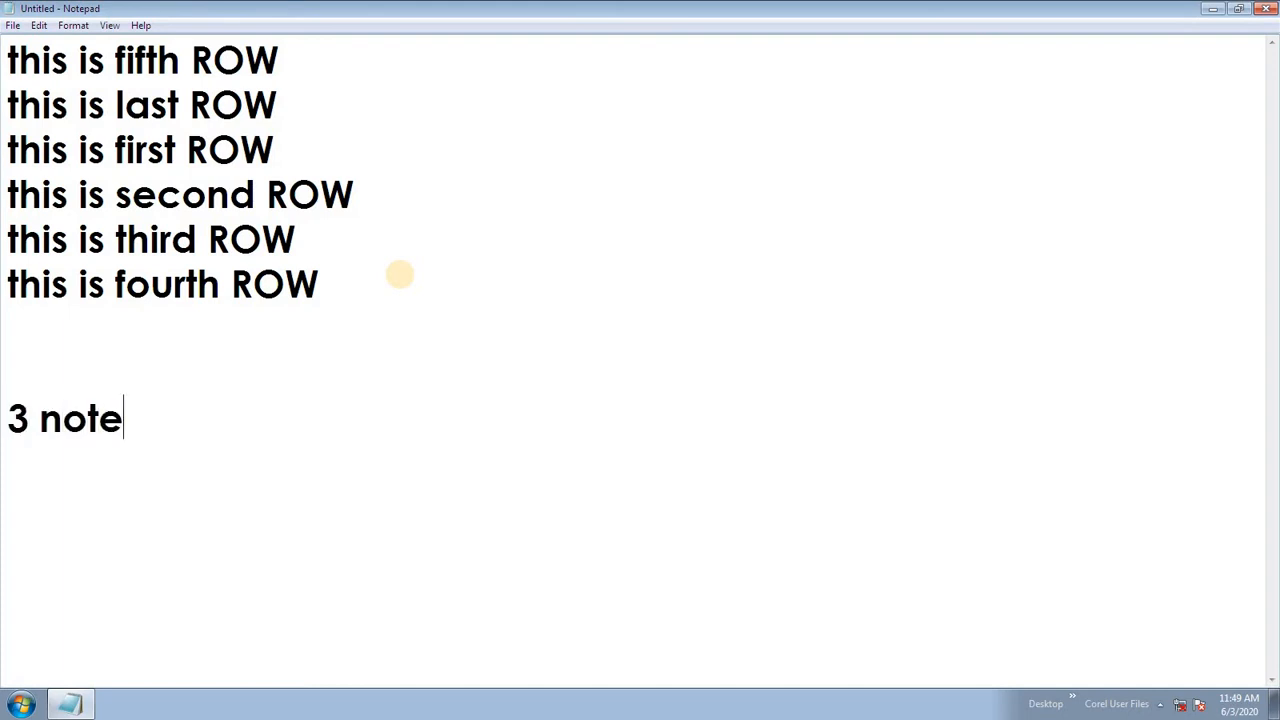
pyautogui.write('books')
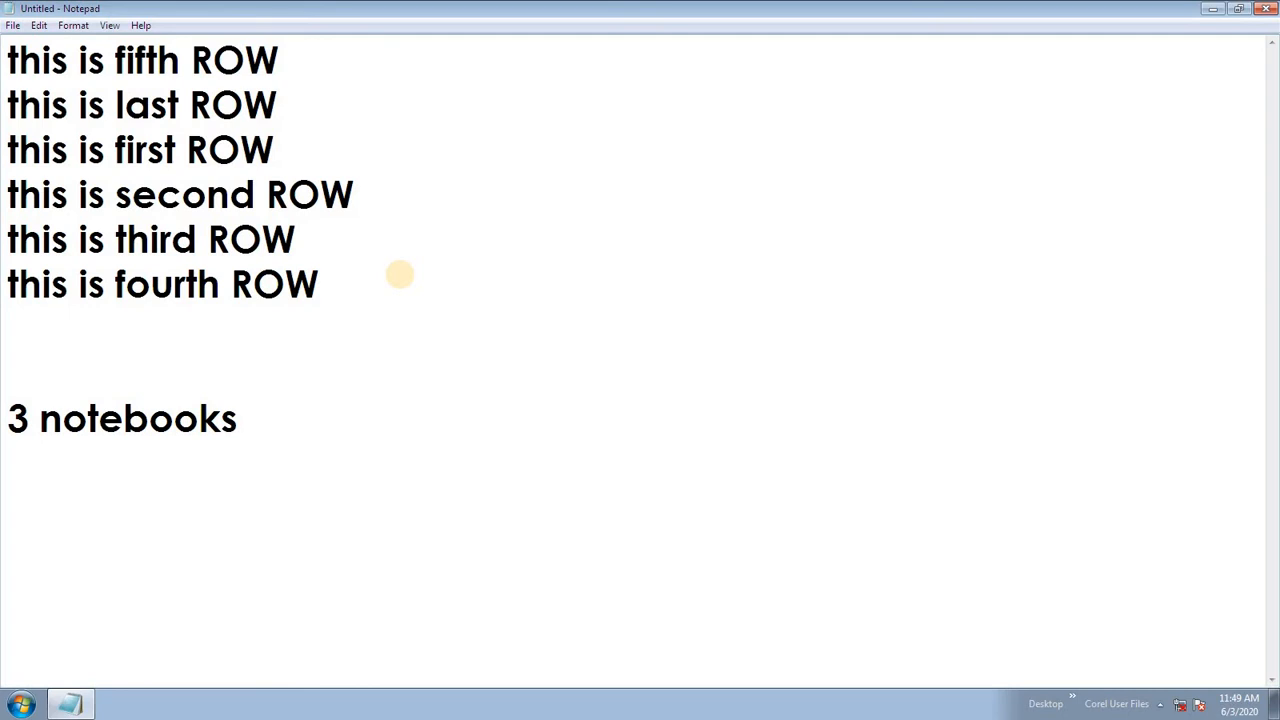
# Insert the current time and date on the "3 notebooks" line, a wide gap after the text.
pyautogui.click(39, 25)
pyautogui.click(318, 420)
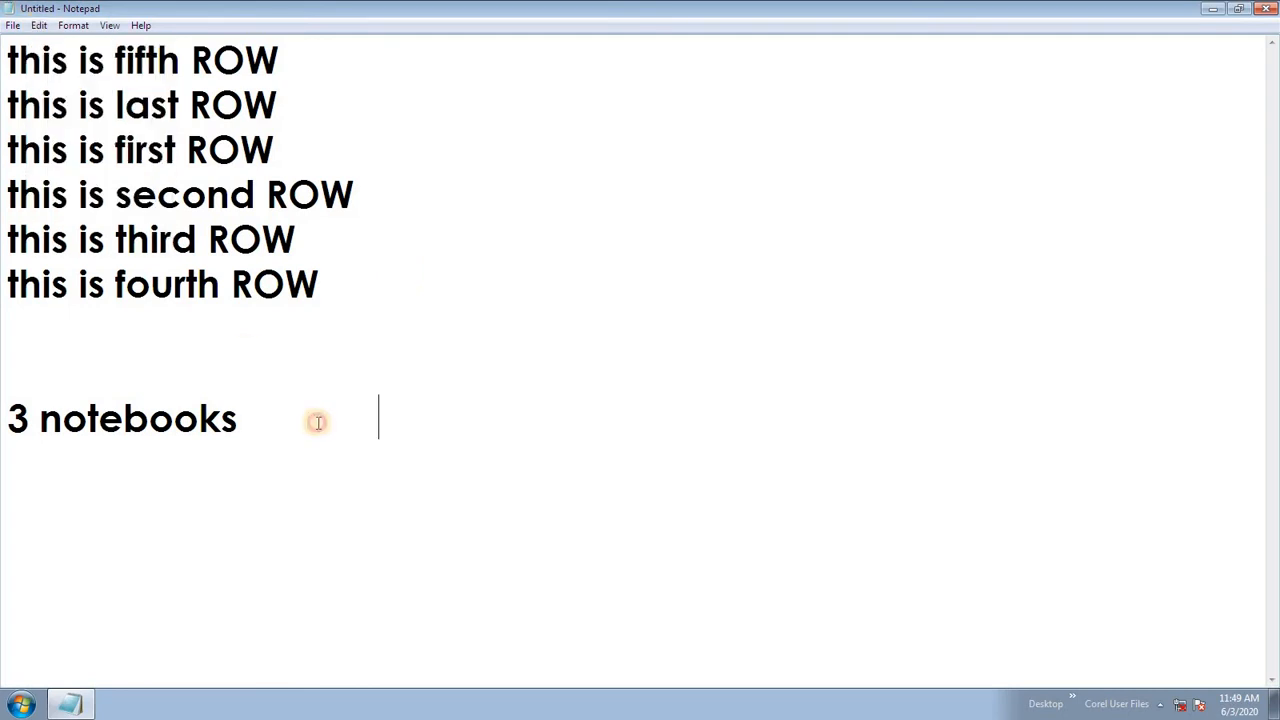
pyautogui.click(39, 25)
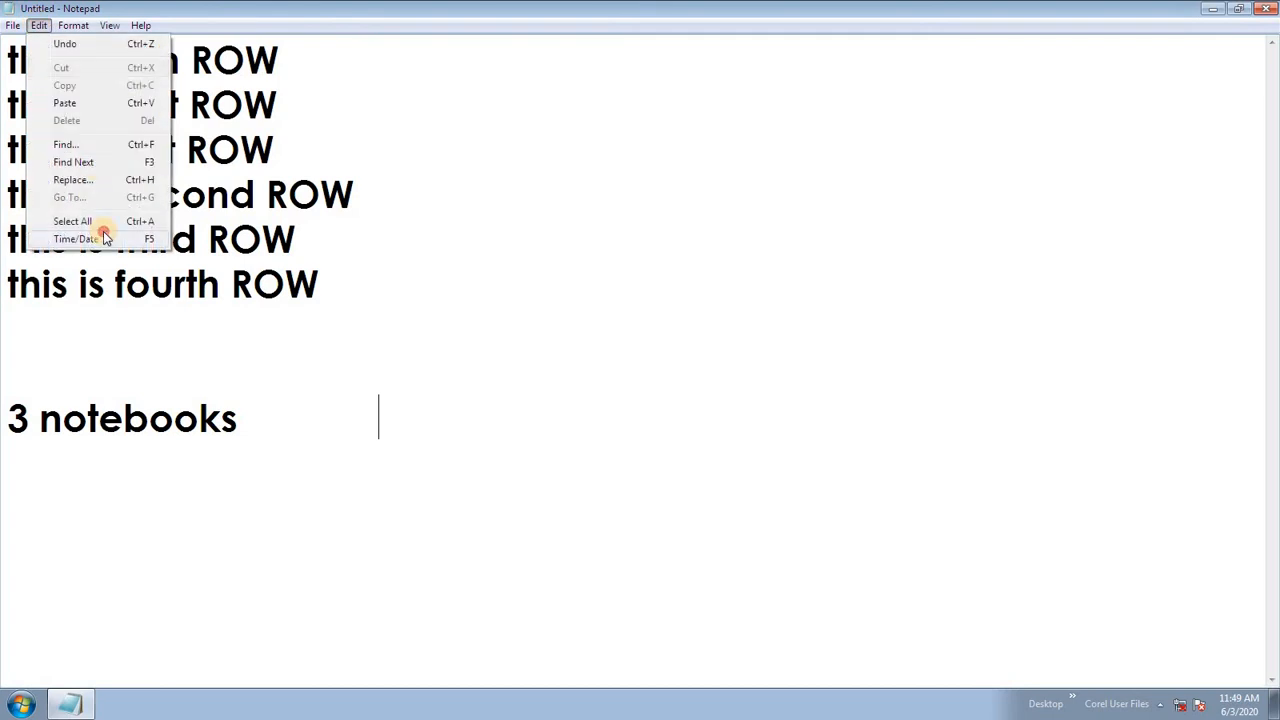
pyautogui.click(104, 238)
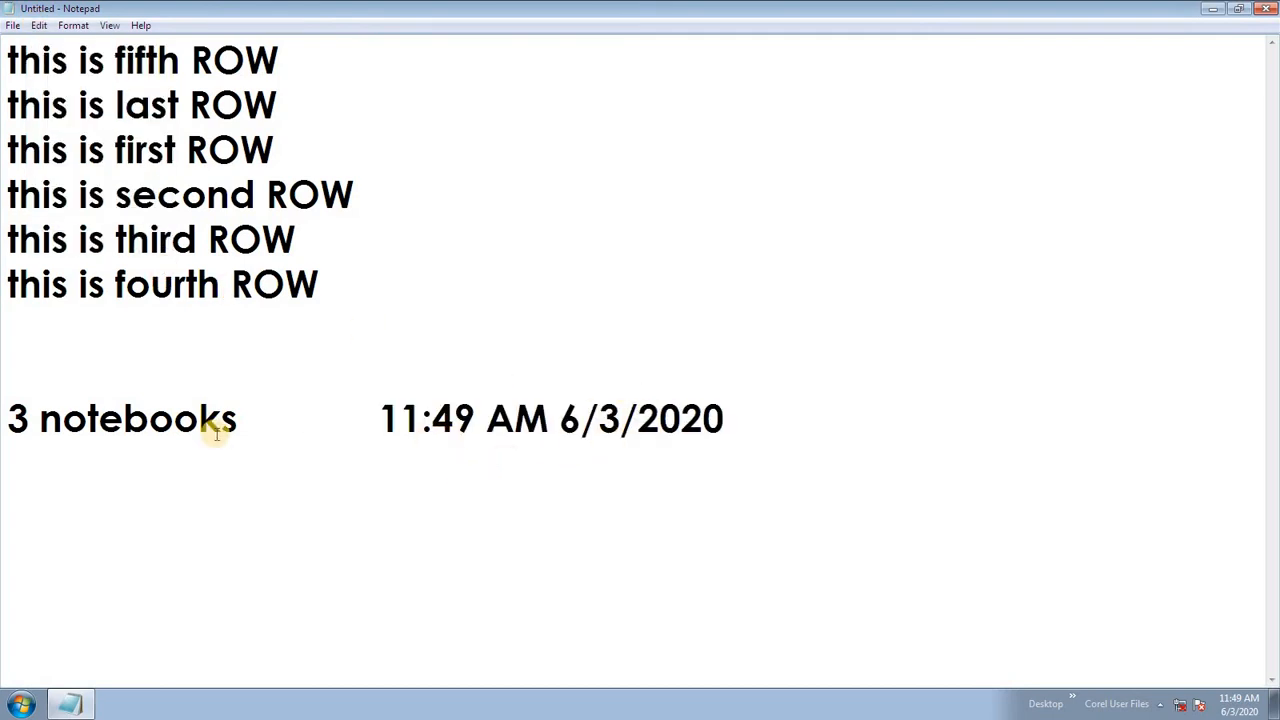
pyautogui.moveTo(432, 422); pyautogui.dragTo(457, 424)
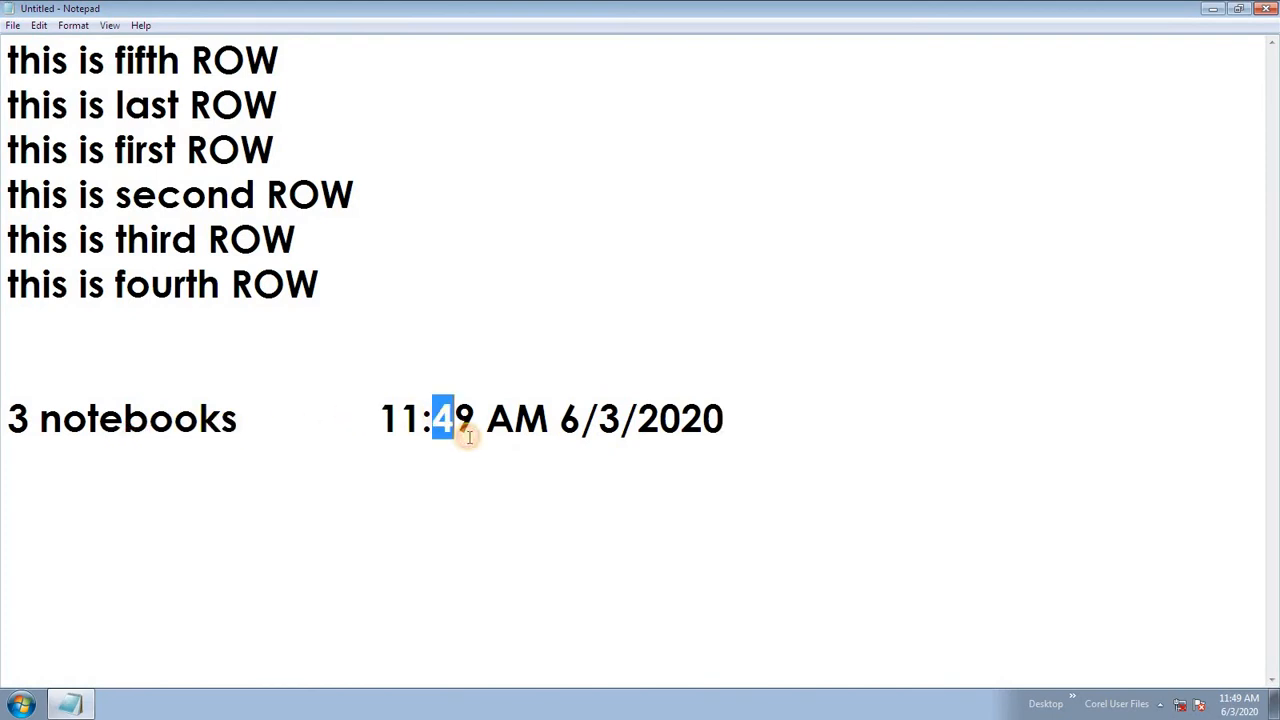
pyautogui.click(467, 442)
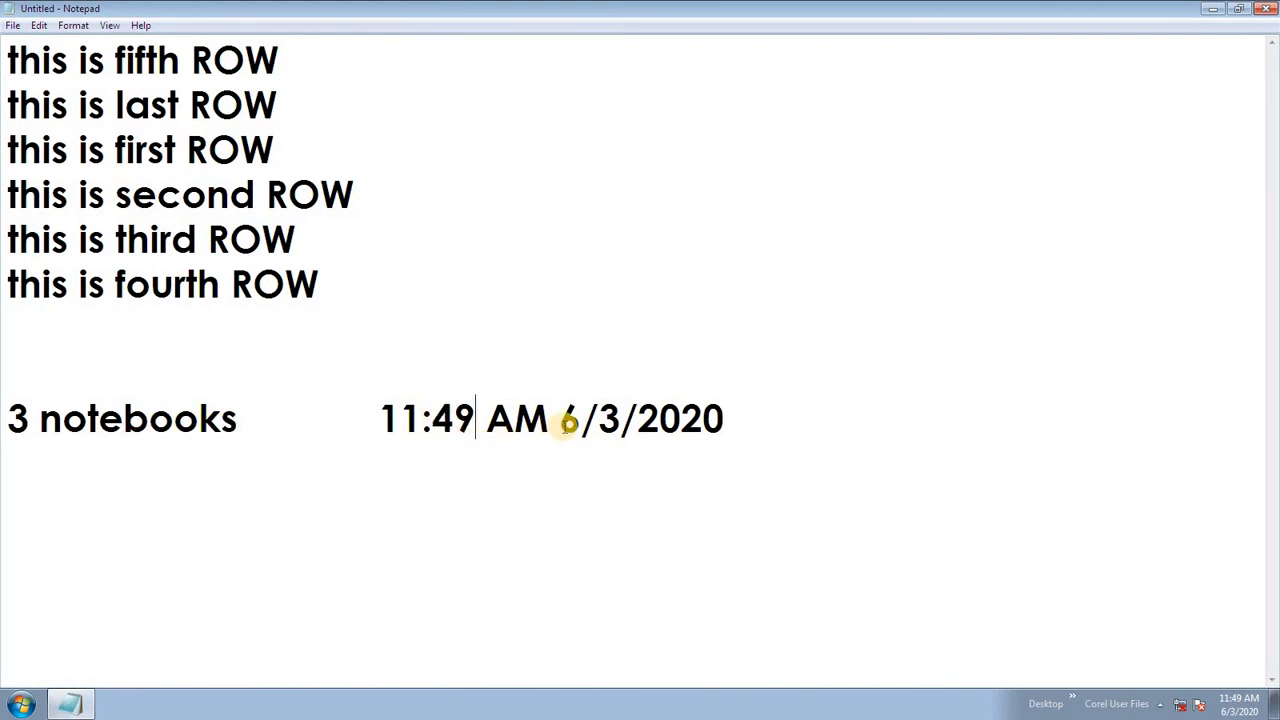
pyautogui.click(783, 406)
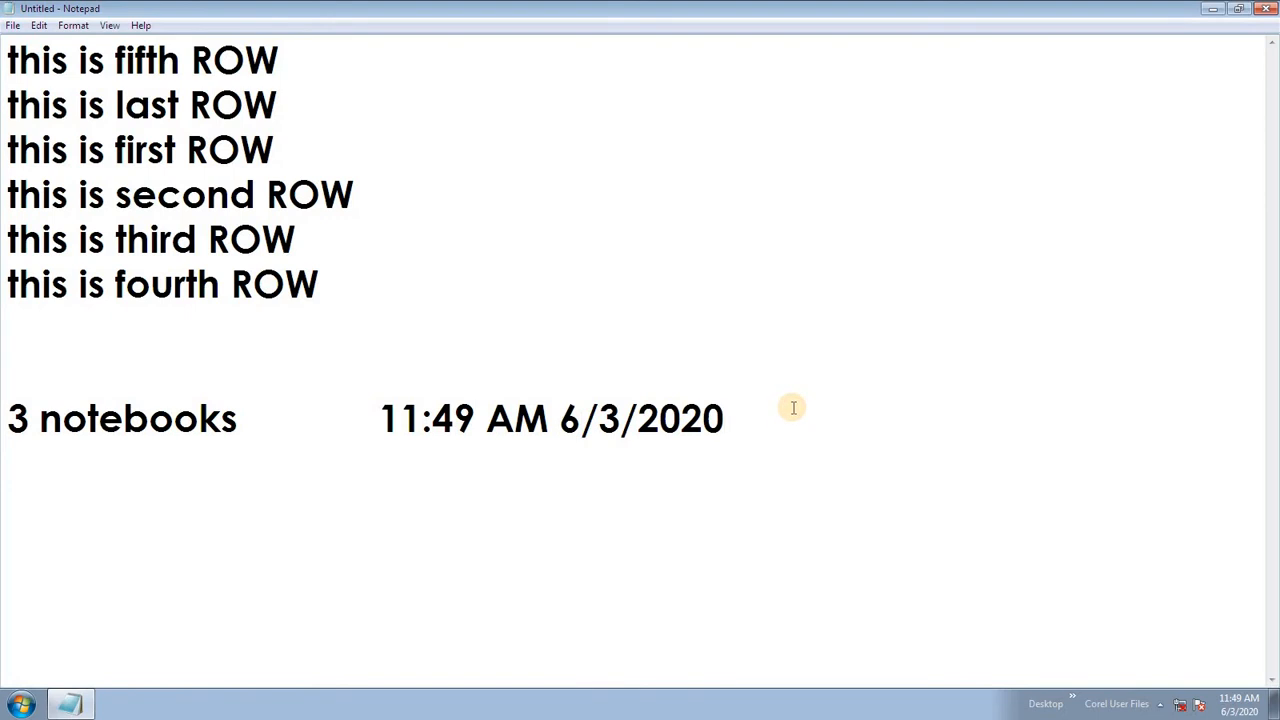
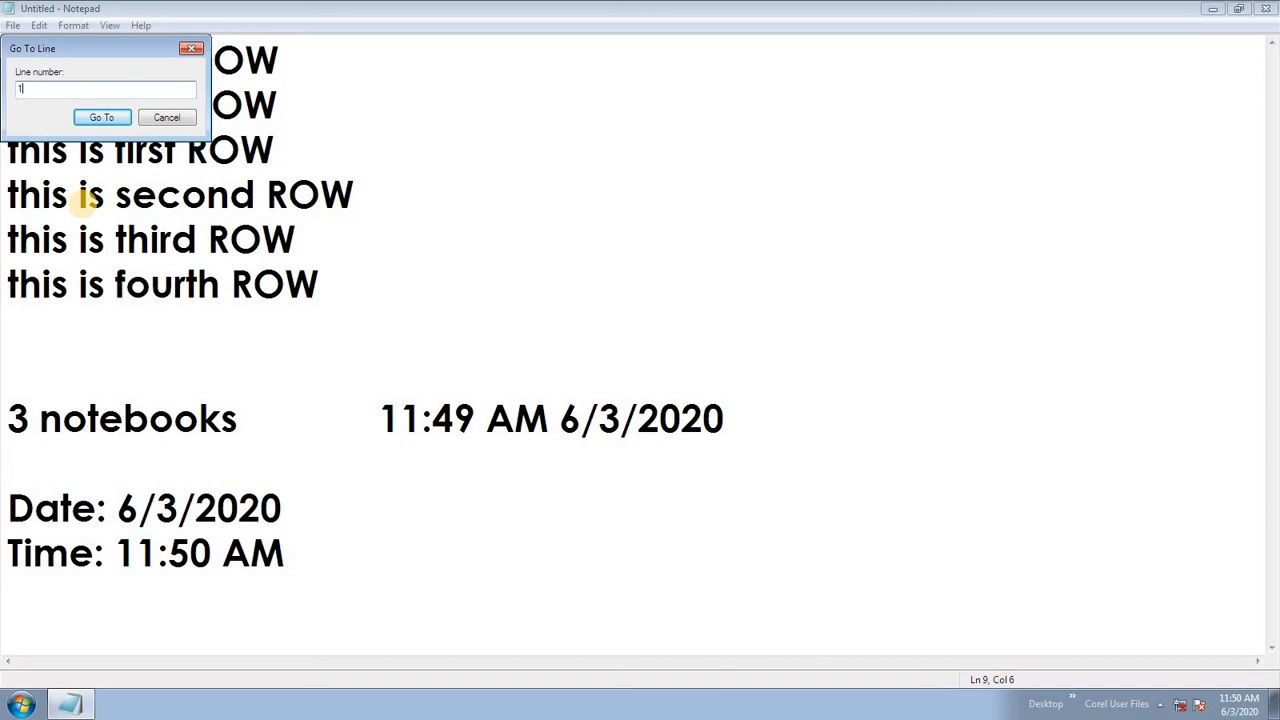
# Go to line 1 of the document.
pyautogui.press('Return')
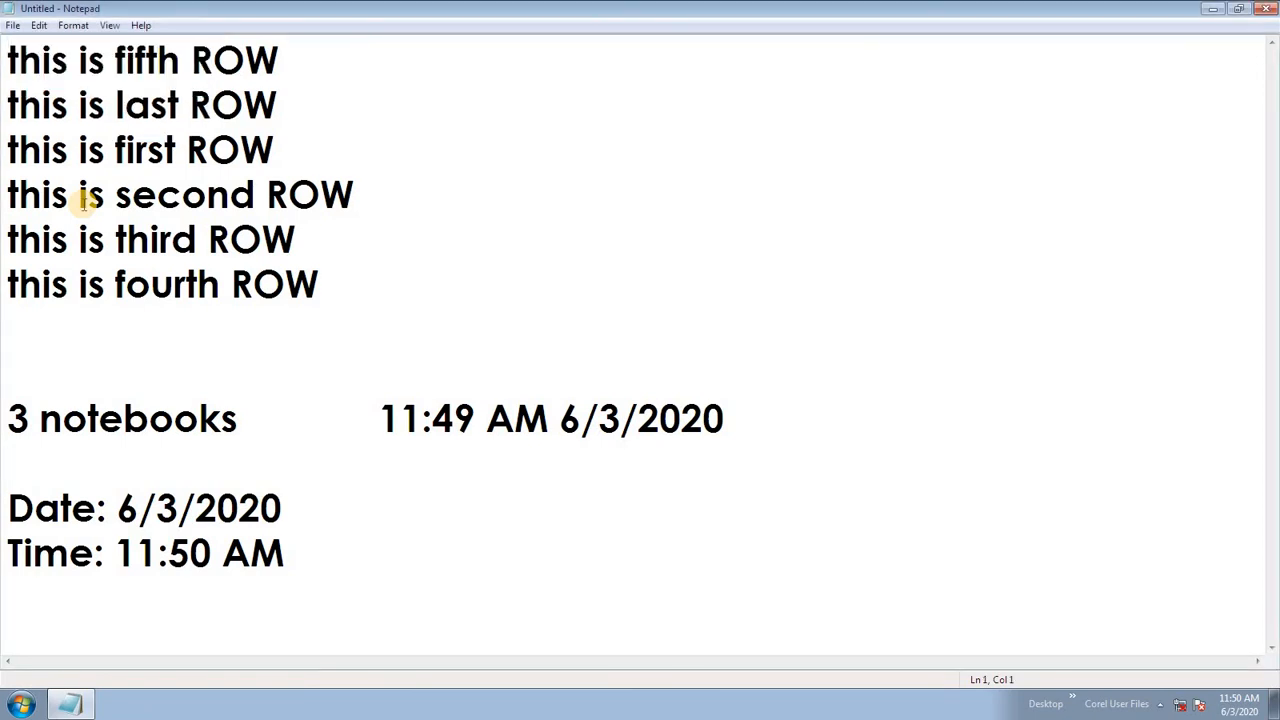
# Go to line 10 of the document, then place the cursor in the "this is fourth ROW" line.
pyautogui.click(39, 26)
pyautogui.click(109, 198)
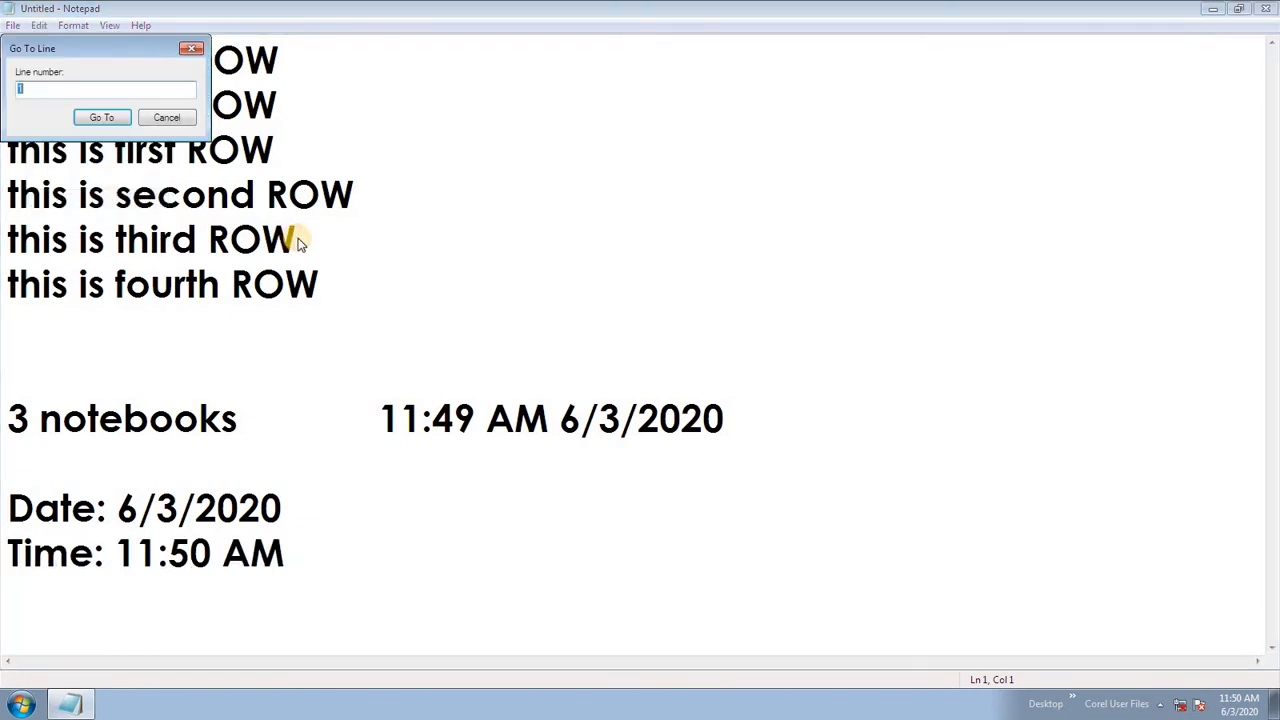
pyautogui.write('0')
pyautogui.press('Return')
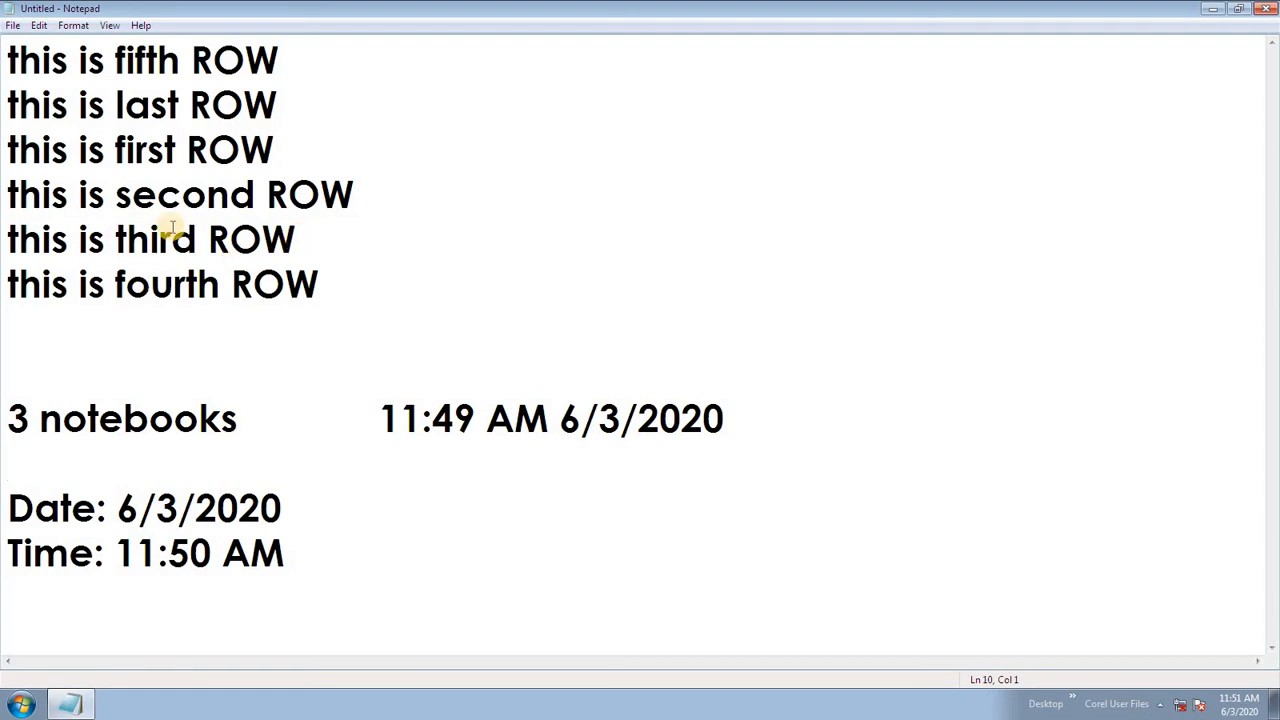
pyautogui.click(38, 26)
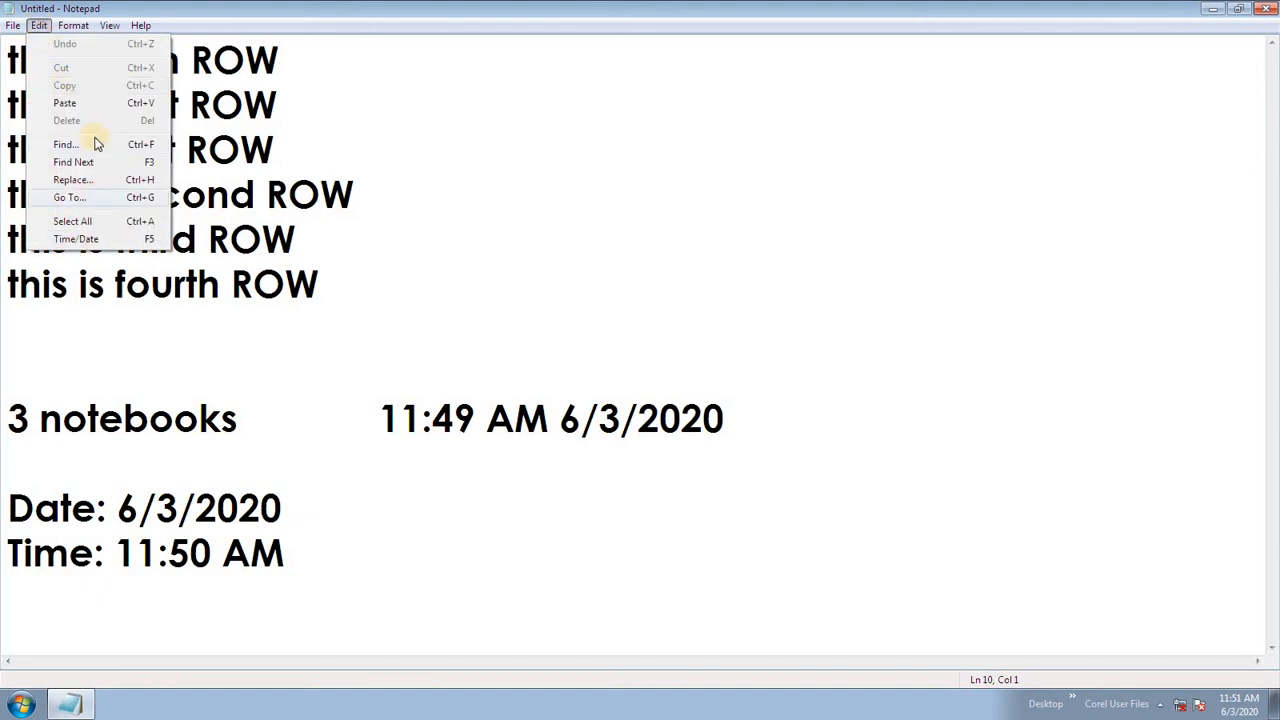
pyautogui.click(105, 284)
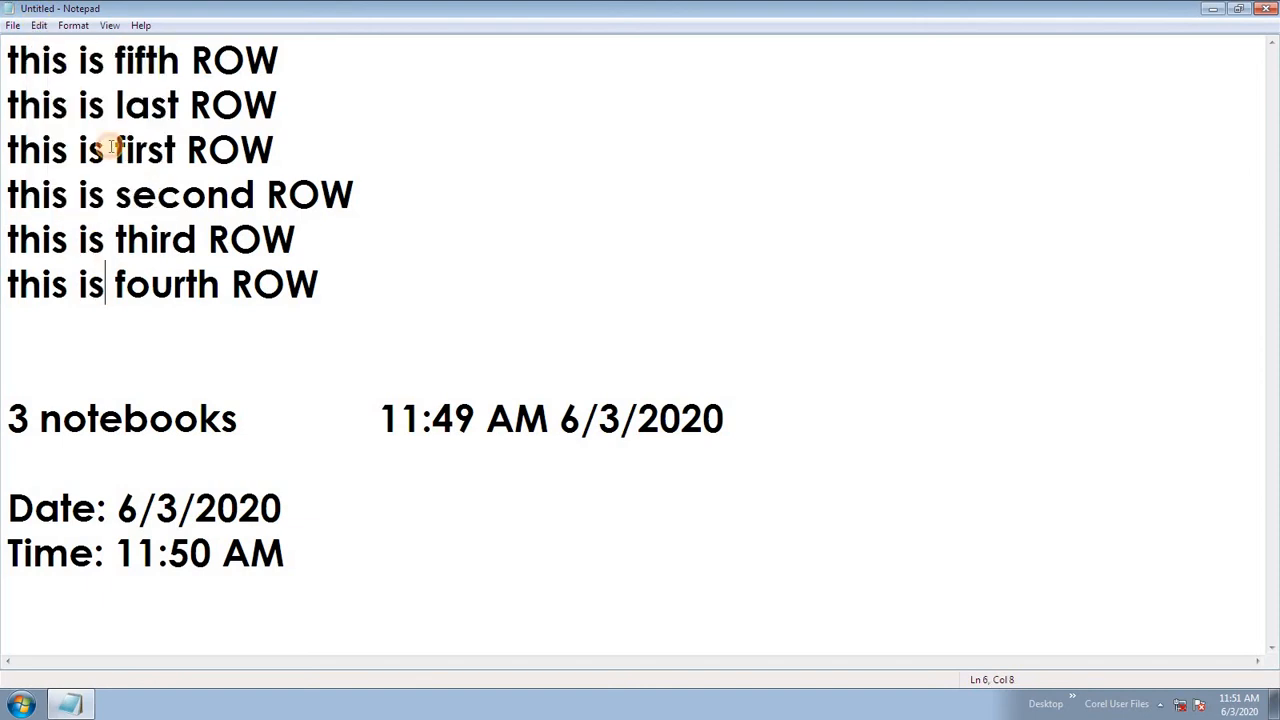
# Set the document's font to Comic Sans MS with the Oblique style.
pyautogui.click(73, 25)
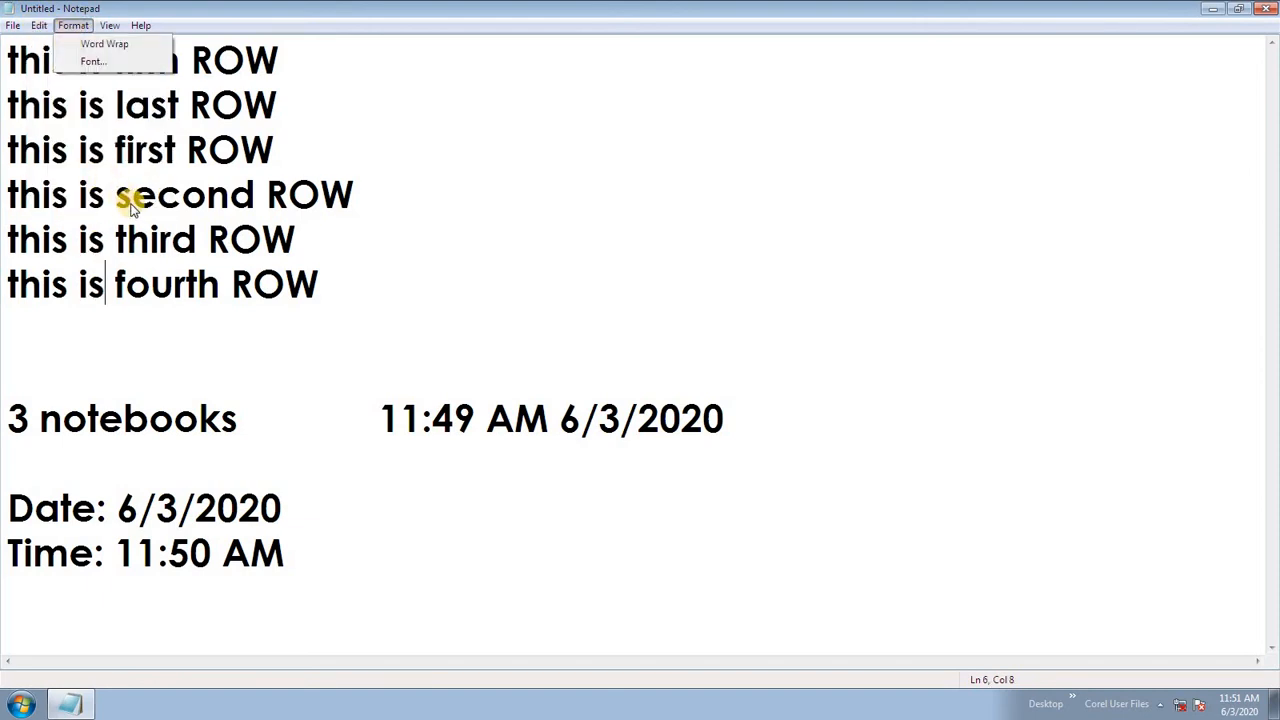
pyautogui.click(98, 61)
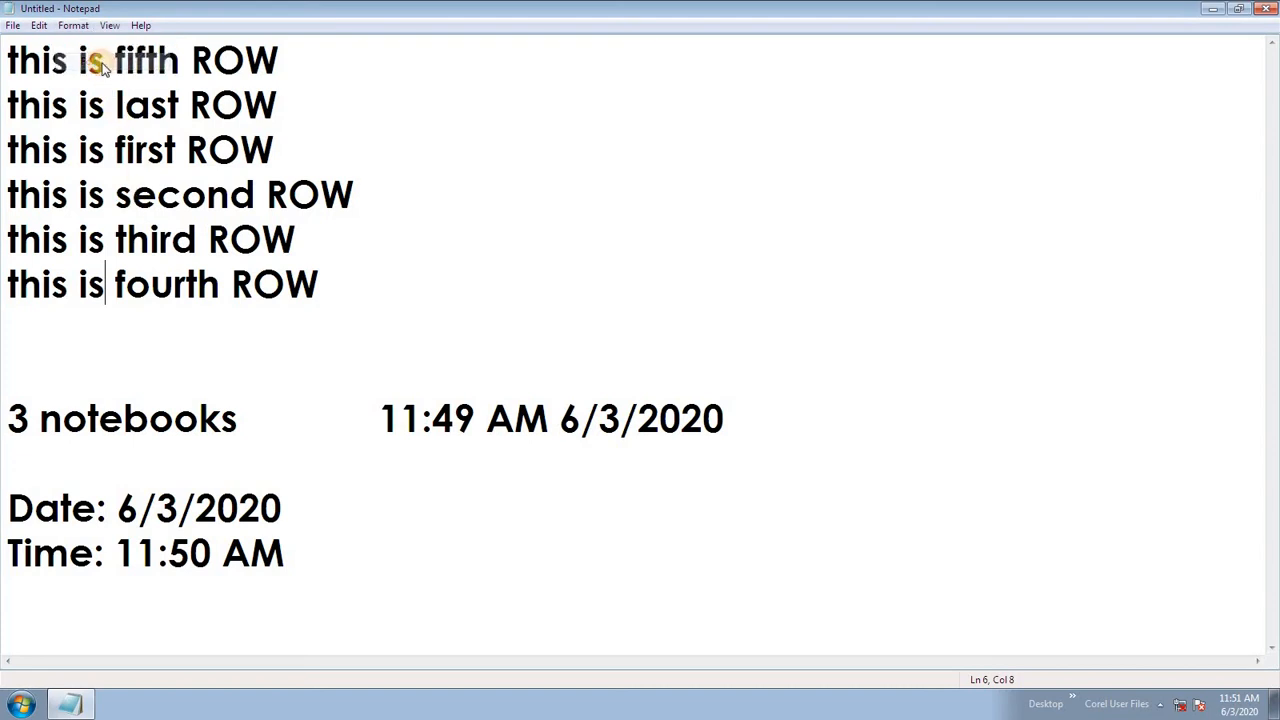
pyautogui.click(78, 250)
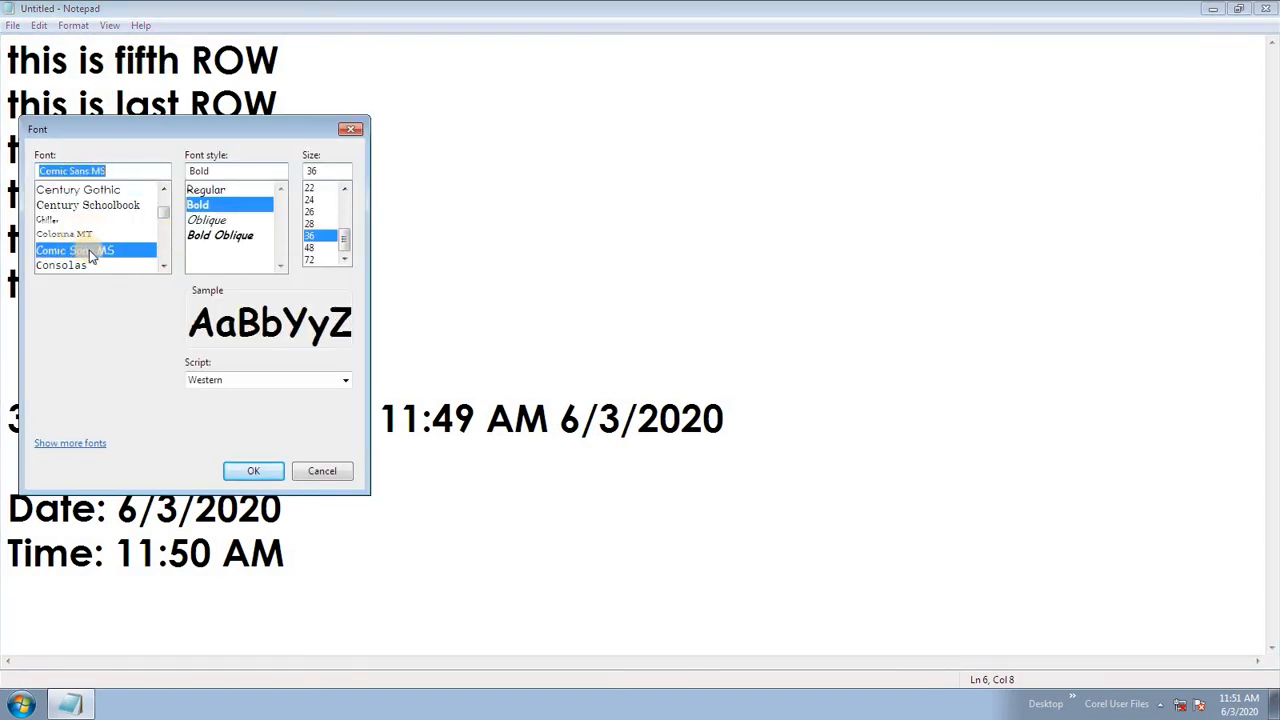
pyautogui.click(253, 471)
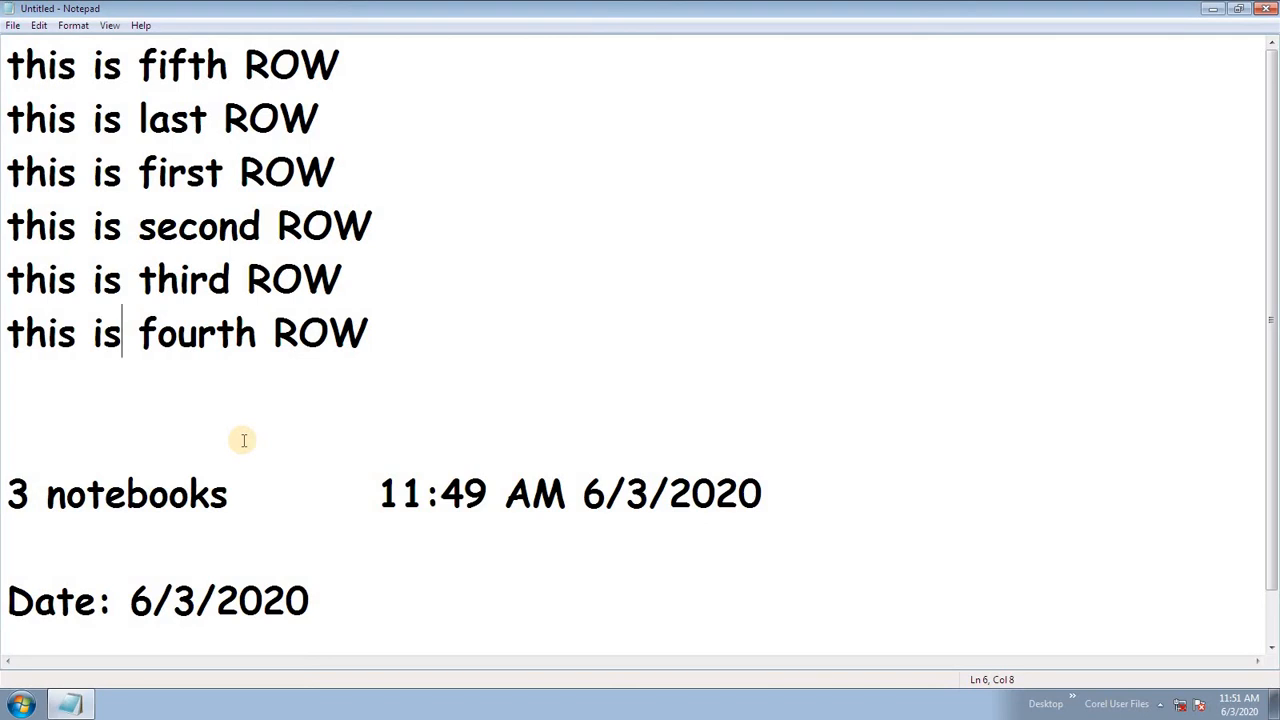
pyautogui.click(73, 25)
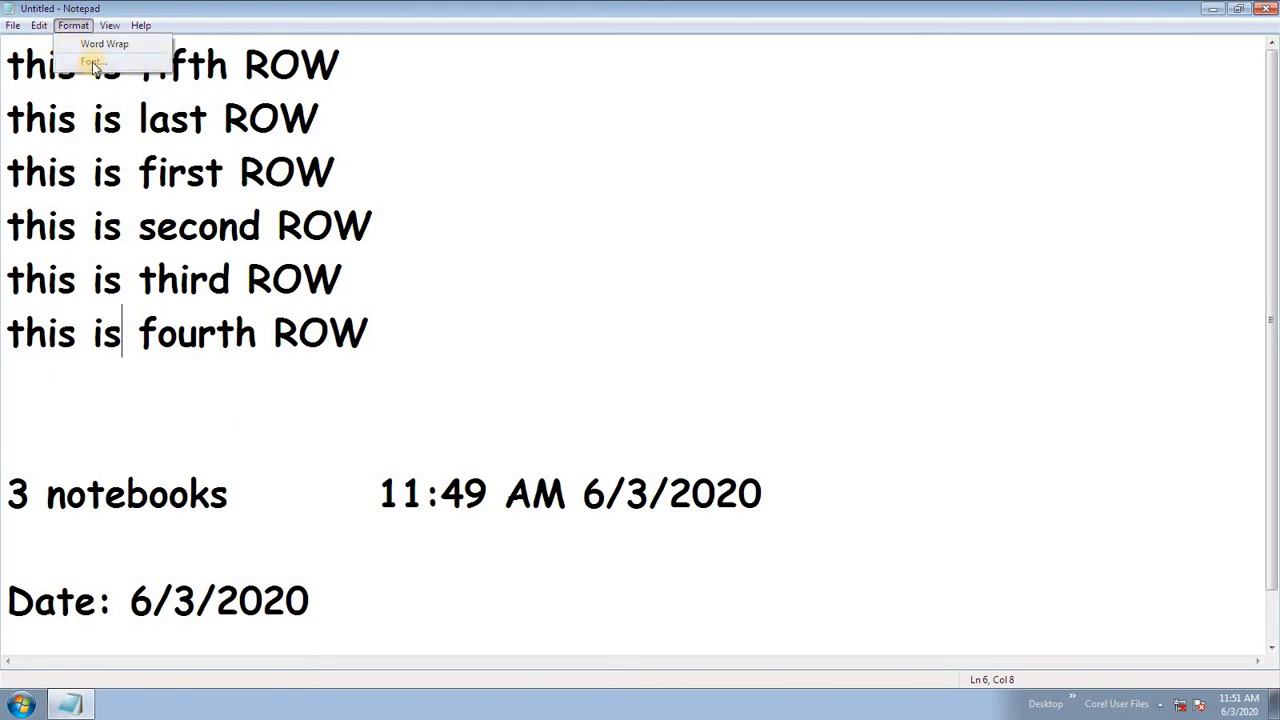
pyautogui.click(93, 65)
pyautogui.click(207, 220)
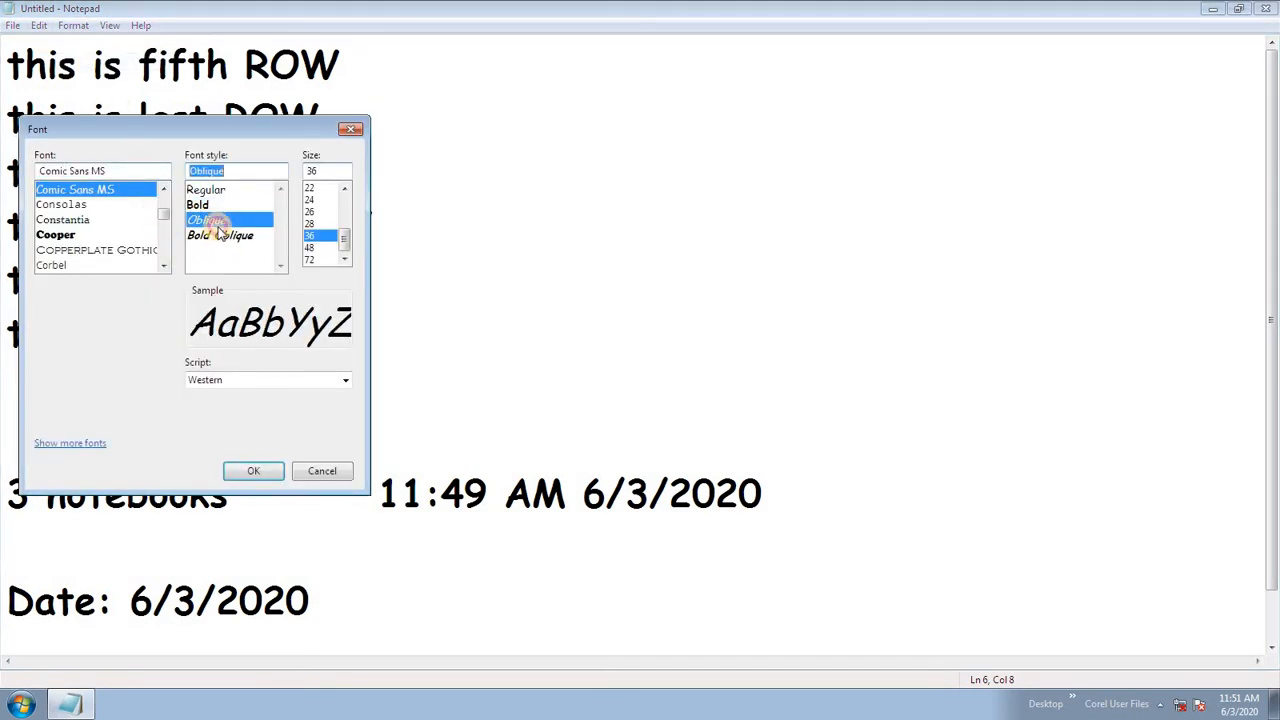
pyautogui.click(255, 470)
# Set the font size of the document text to 22.
pyautogui.click(80, 27)
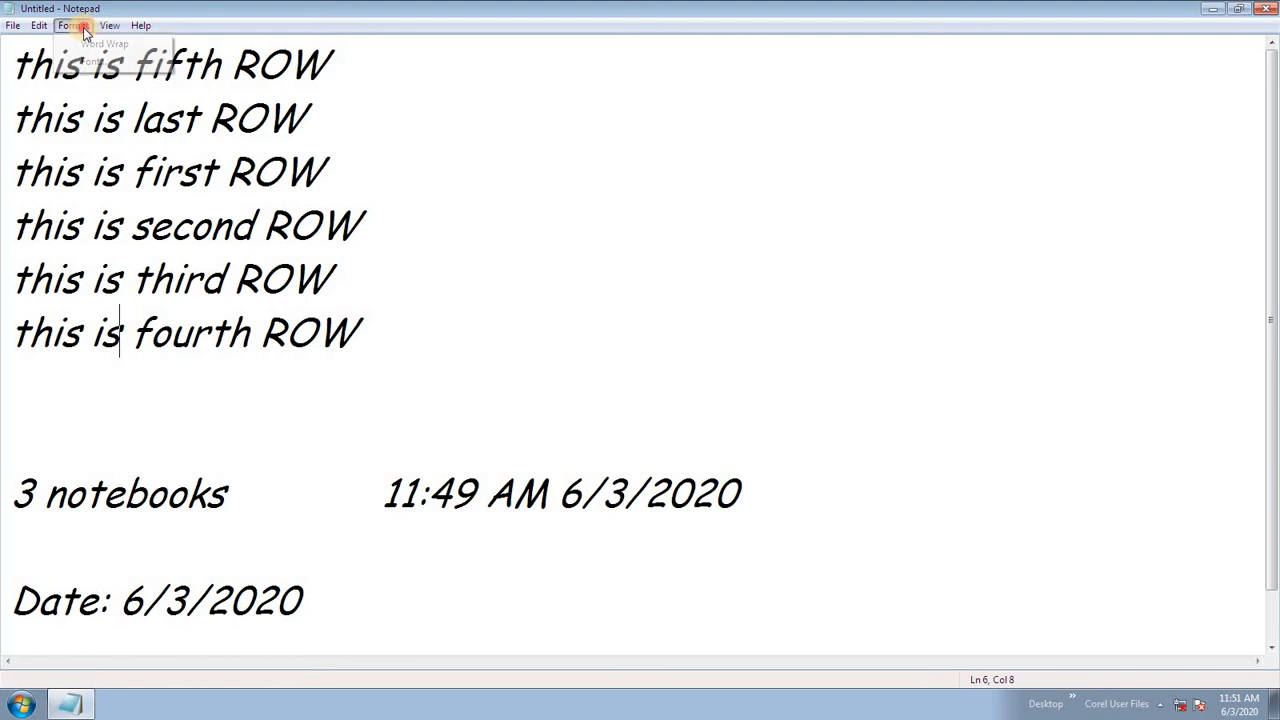
pyautogui.click(95, 62)
pyautogui.click(318, 190)
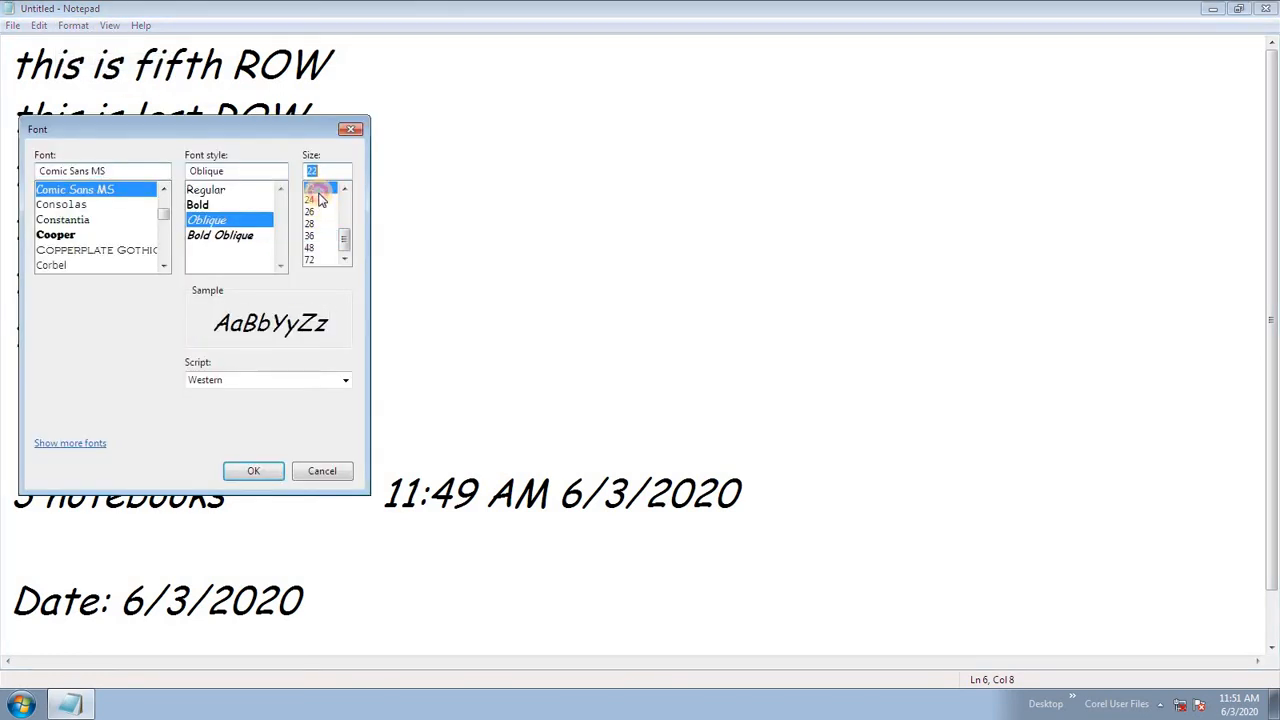
pyautogui.click(256, 470)
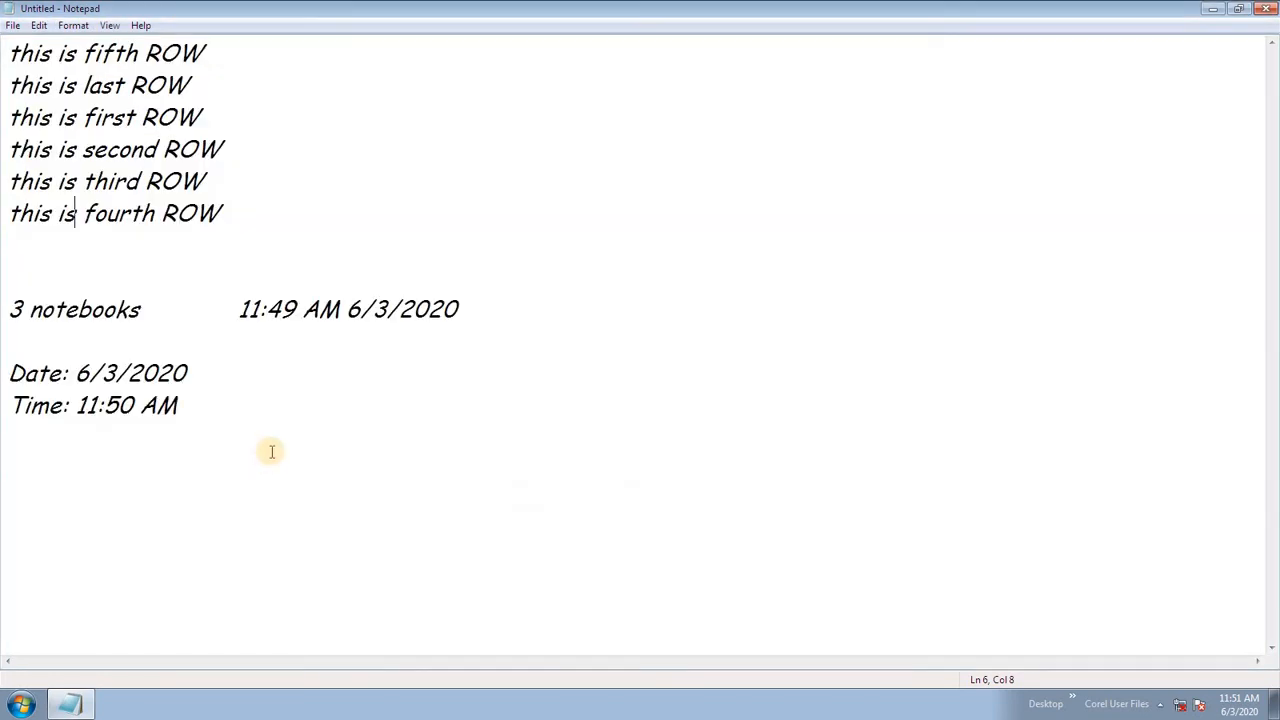
# Change the document's font to Consolas.
pyautogui.click(60, 26)
pyautogui.click(100, 60)
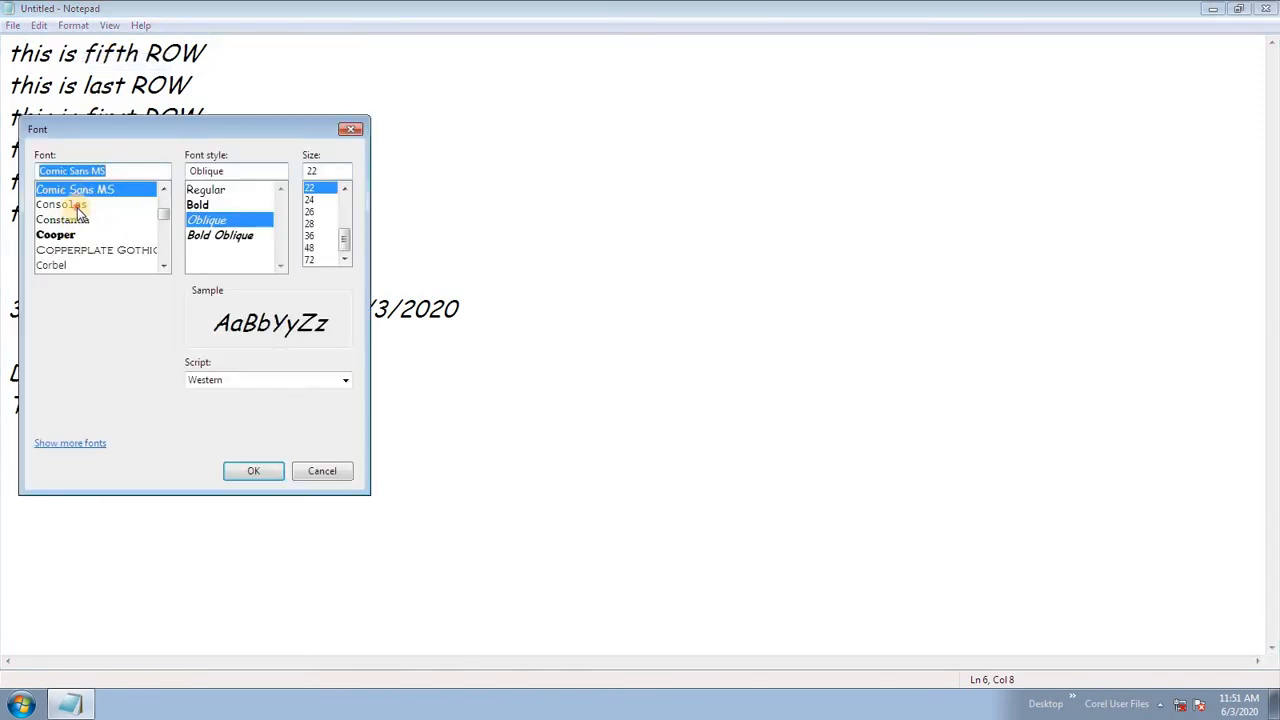
pyautogui.click(78, 206)
pyautogui.click(268, 472)
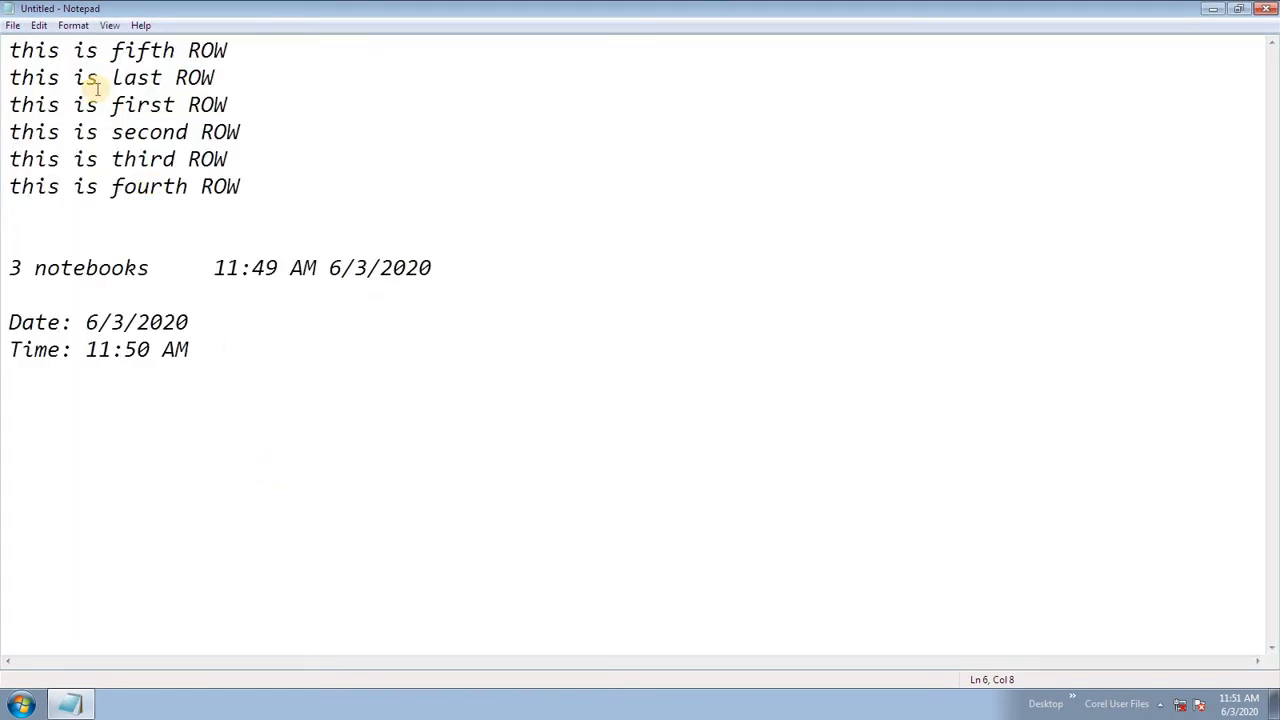
# Change the document's font to Arial and set its style to Regular.
pyautogui.click(70, 26)
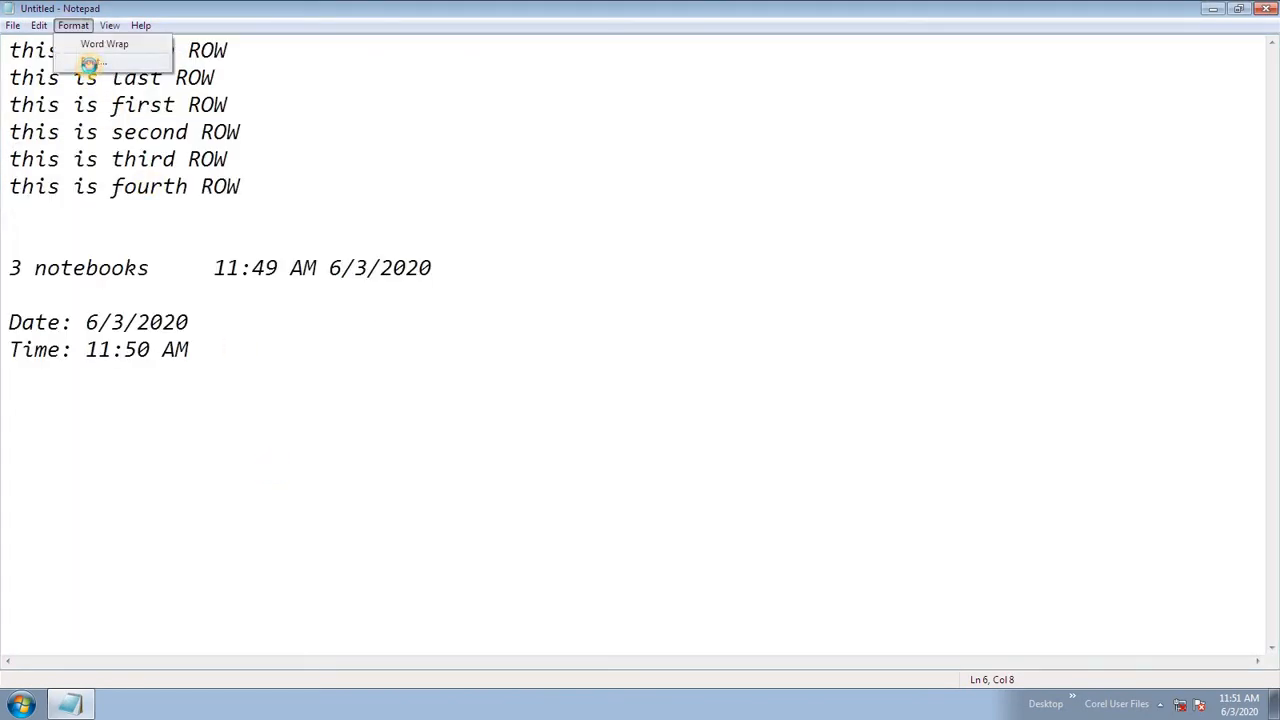
pyautogui.click(86, 60)
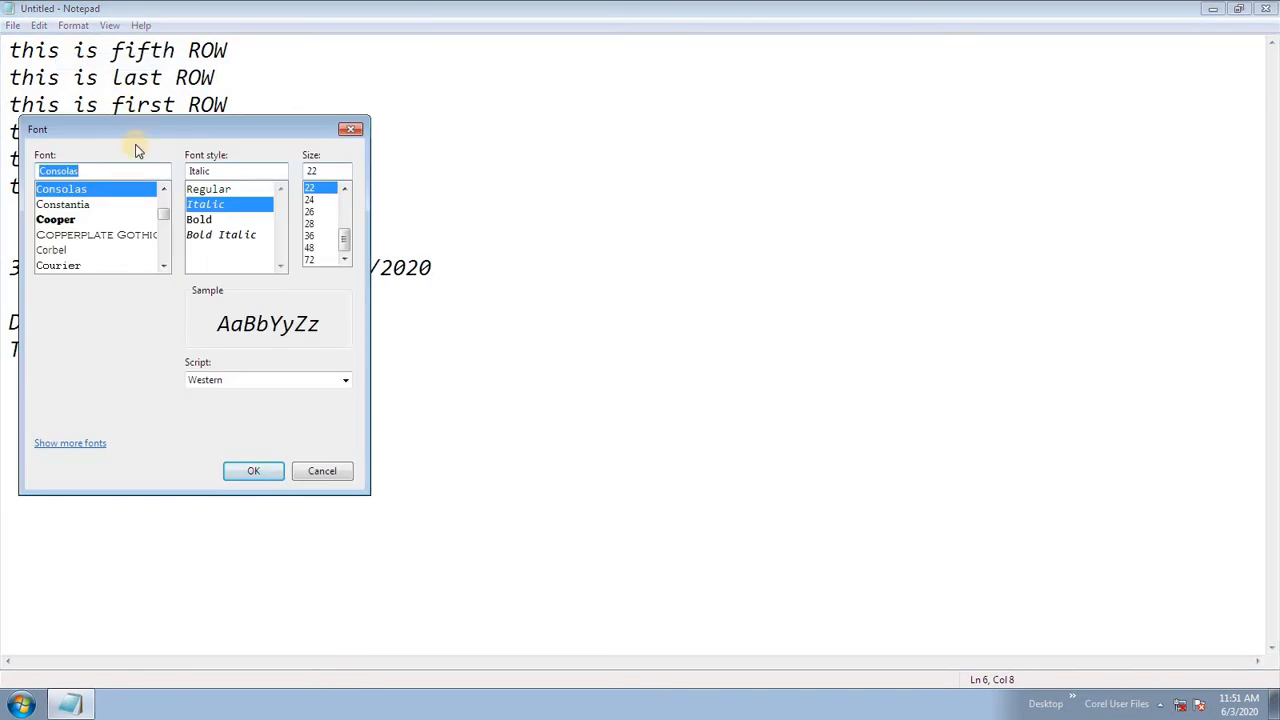
pyautogui.write('ari')
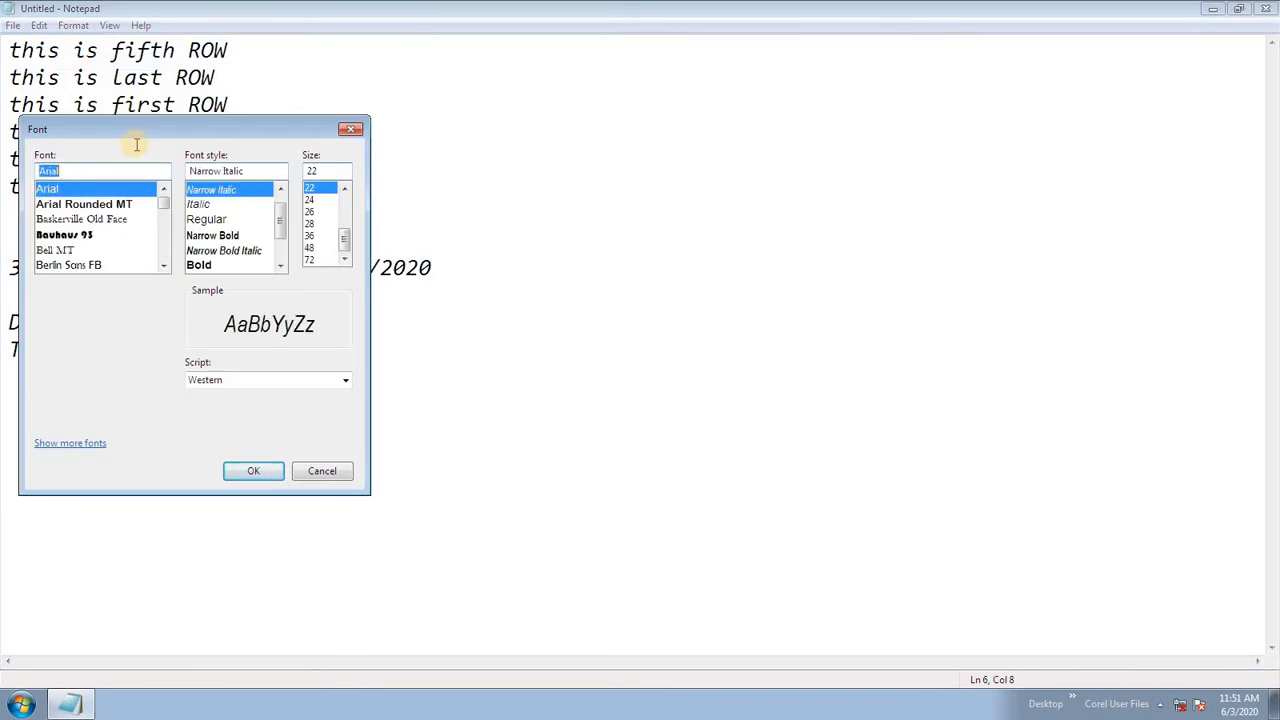
pyautogui.press('Return')
pyautogui.click(75, 26)
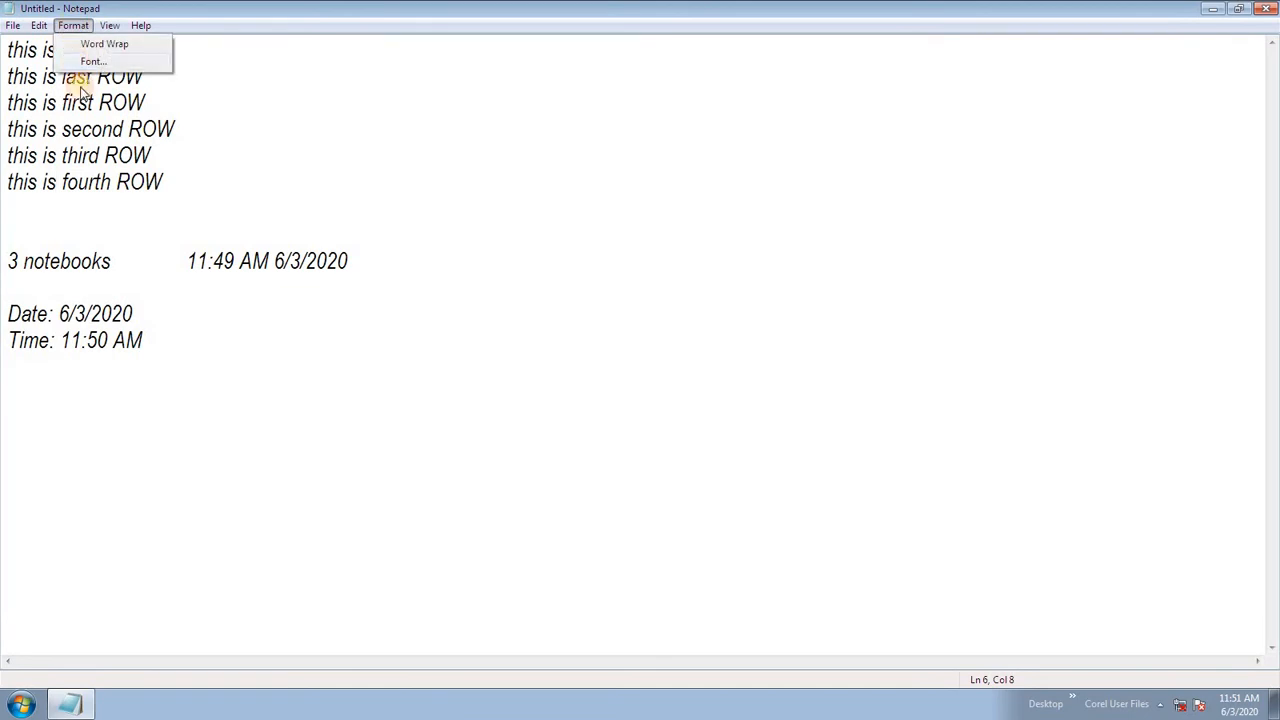
pyautogui.click(86, 59)
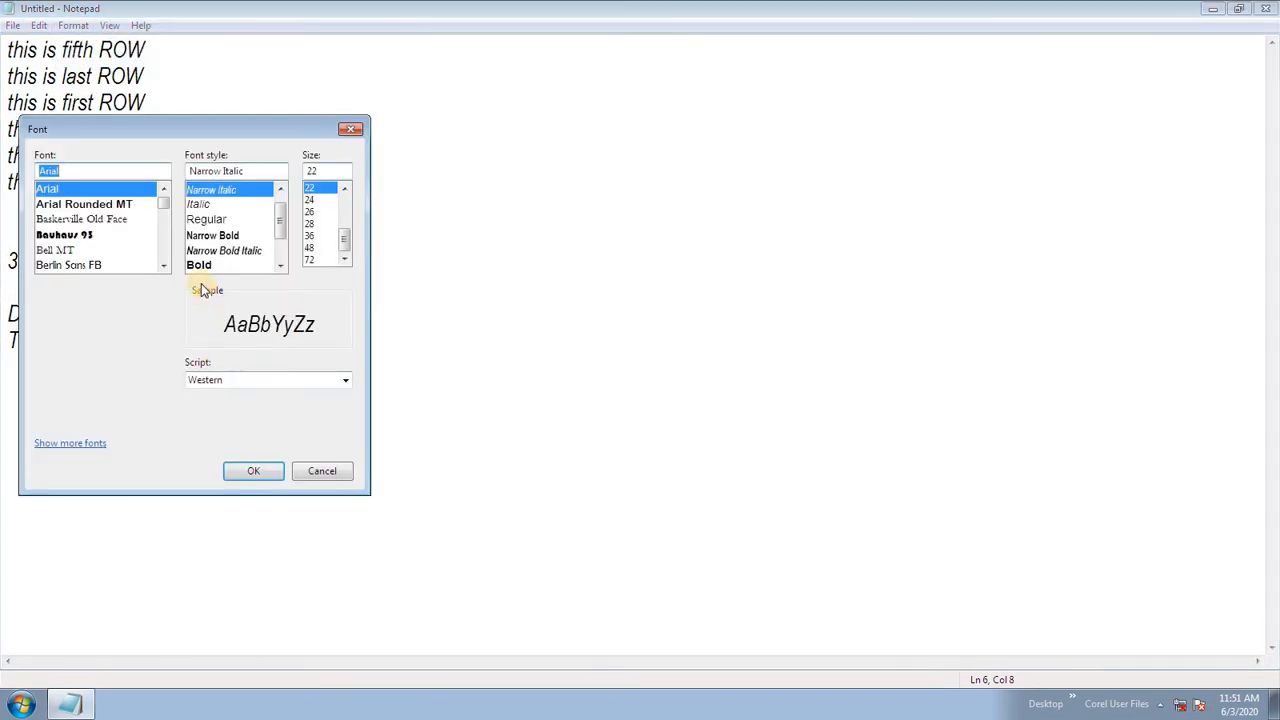
pyautogui.click(215, 220)
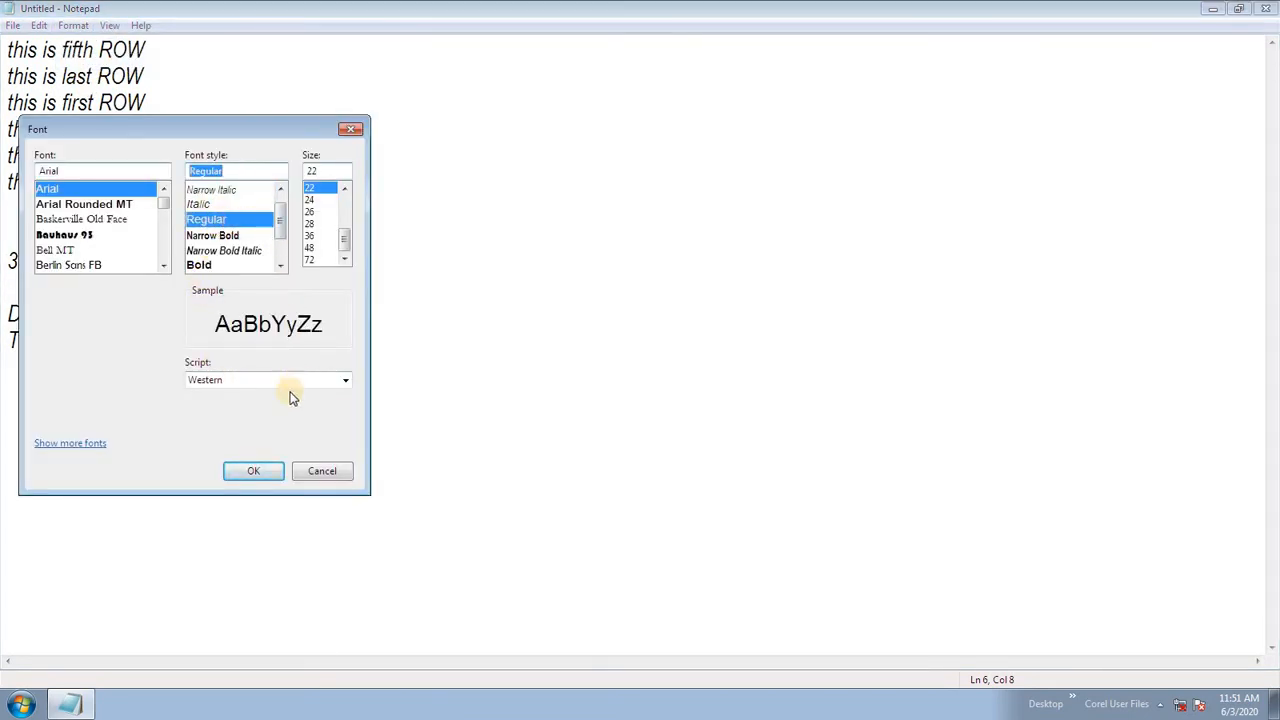
pyautogui.click(254, 470)
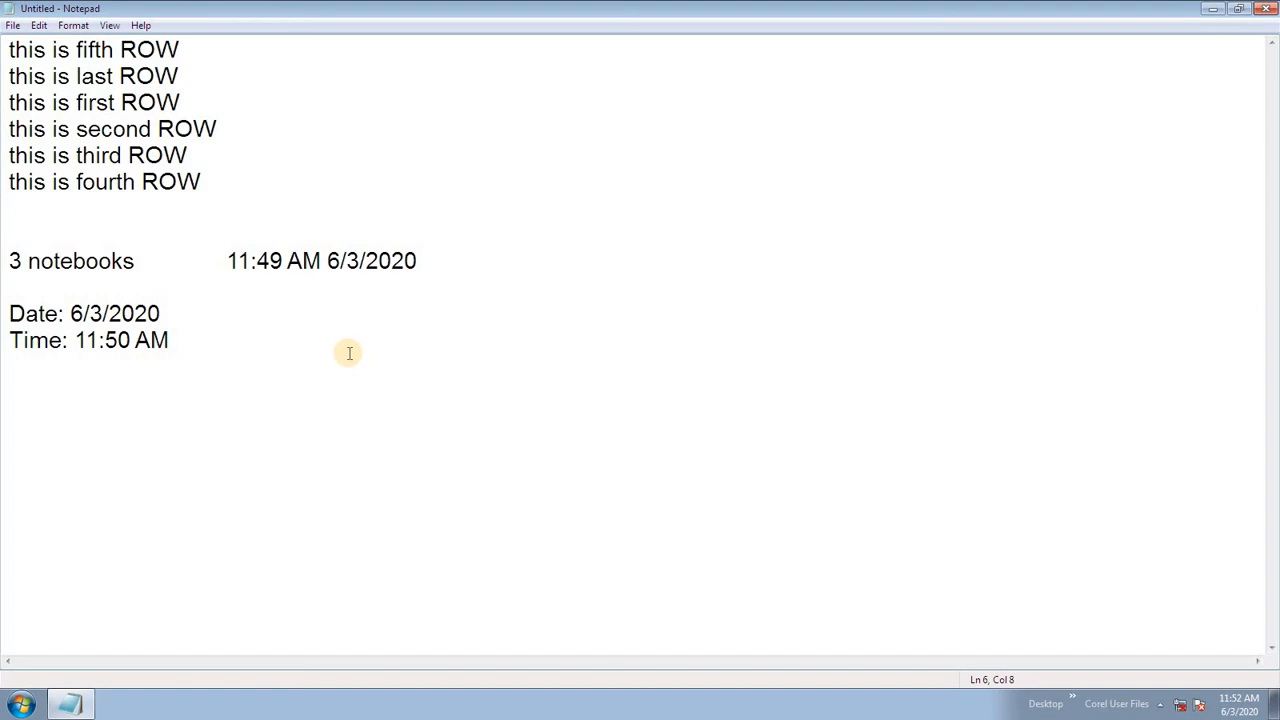
# Delete all the text in the document.
pyautogui.click(78, 28)
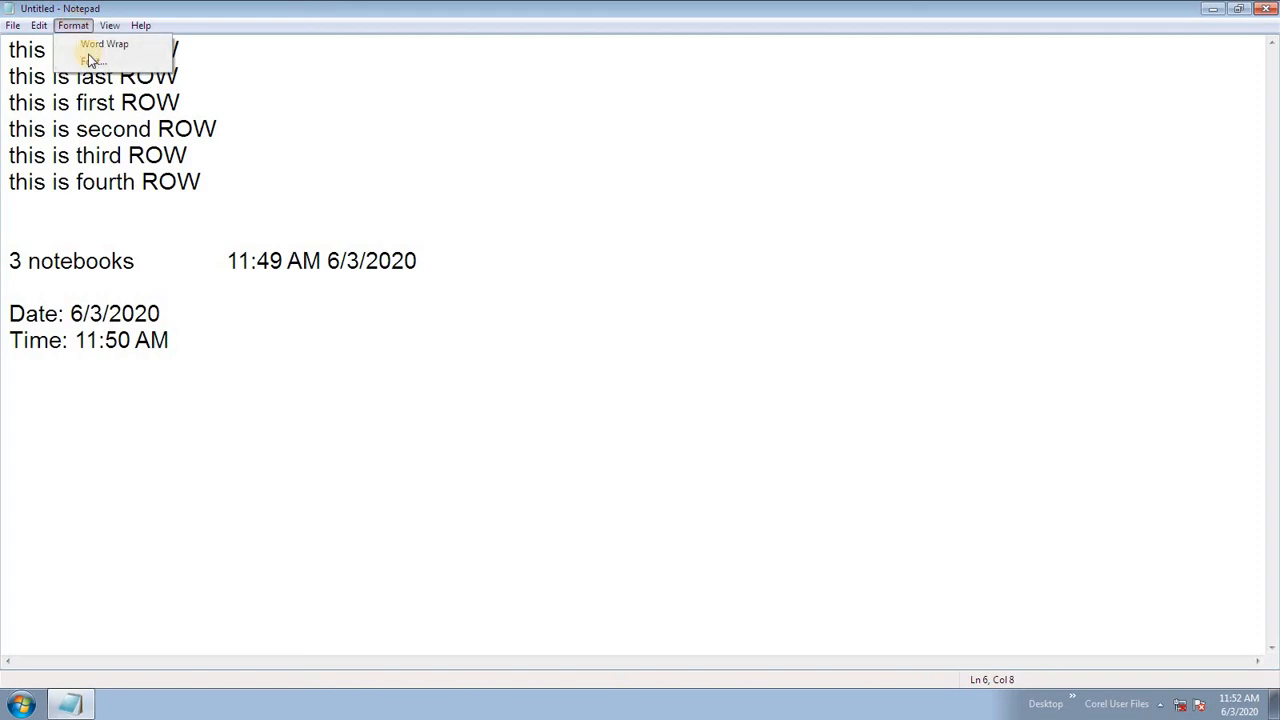
pyautogui.click(208, 228)
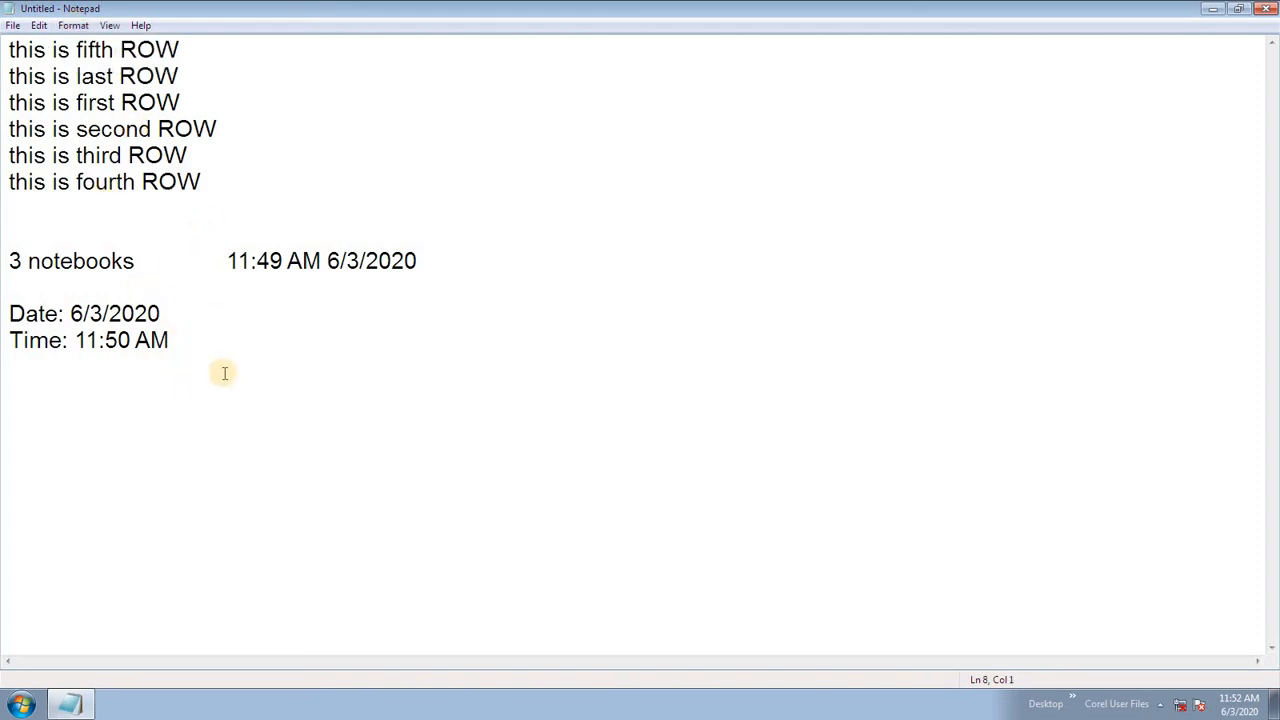
pyautogui.moveTo(240, 374); pyautogui.dragTo(3, 10)
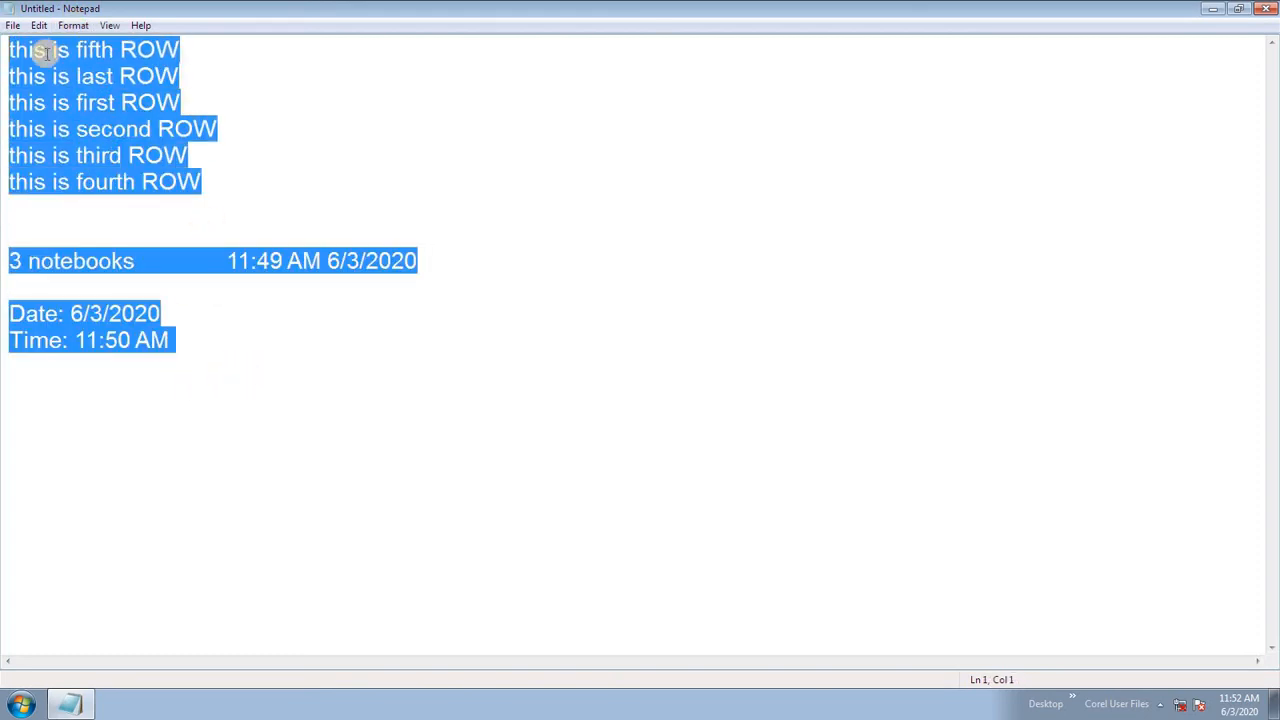
pyautogui.press('Delete')
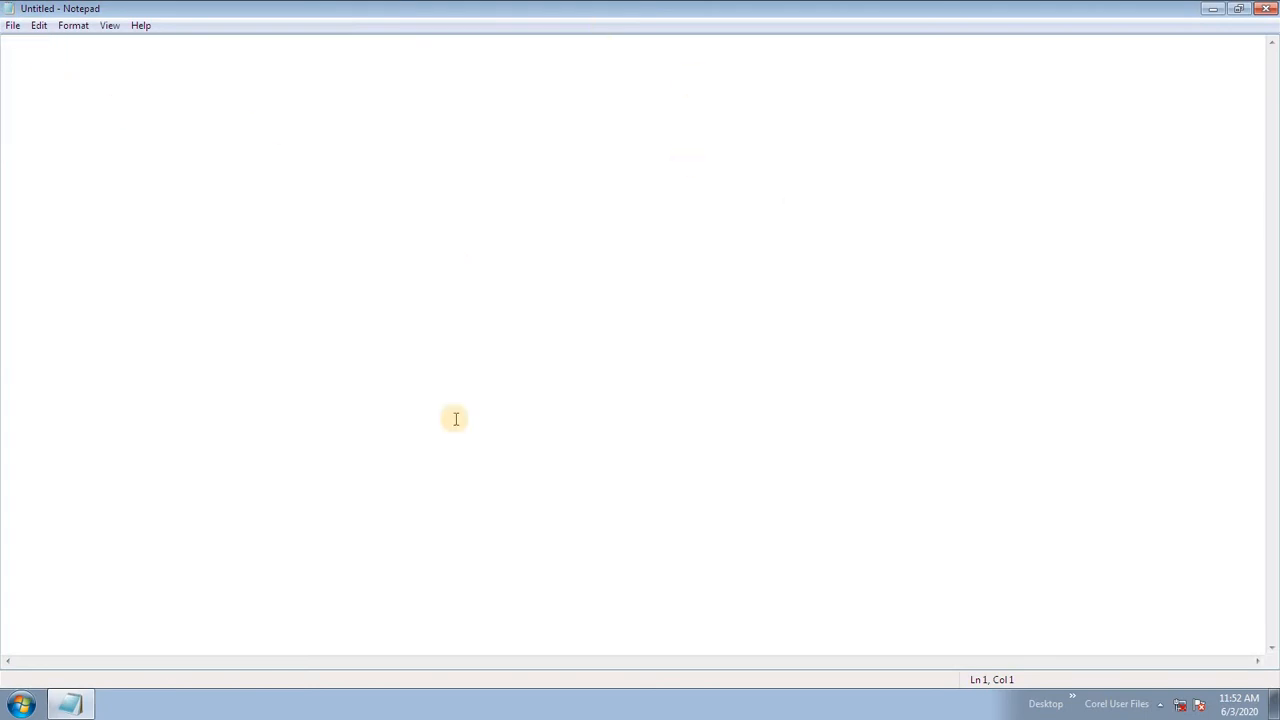
# Open Microsoft Office Word 2007 and generate sample paragraphs in its blank document with =rand().
pyautogui.click(20, 703)
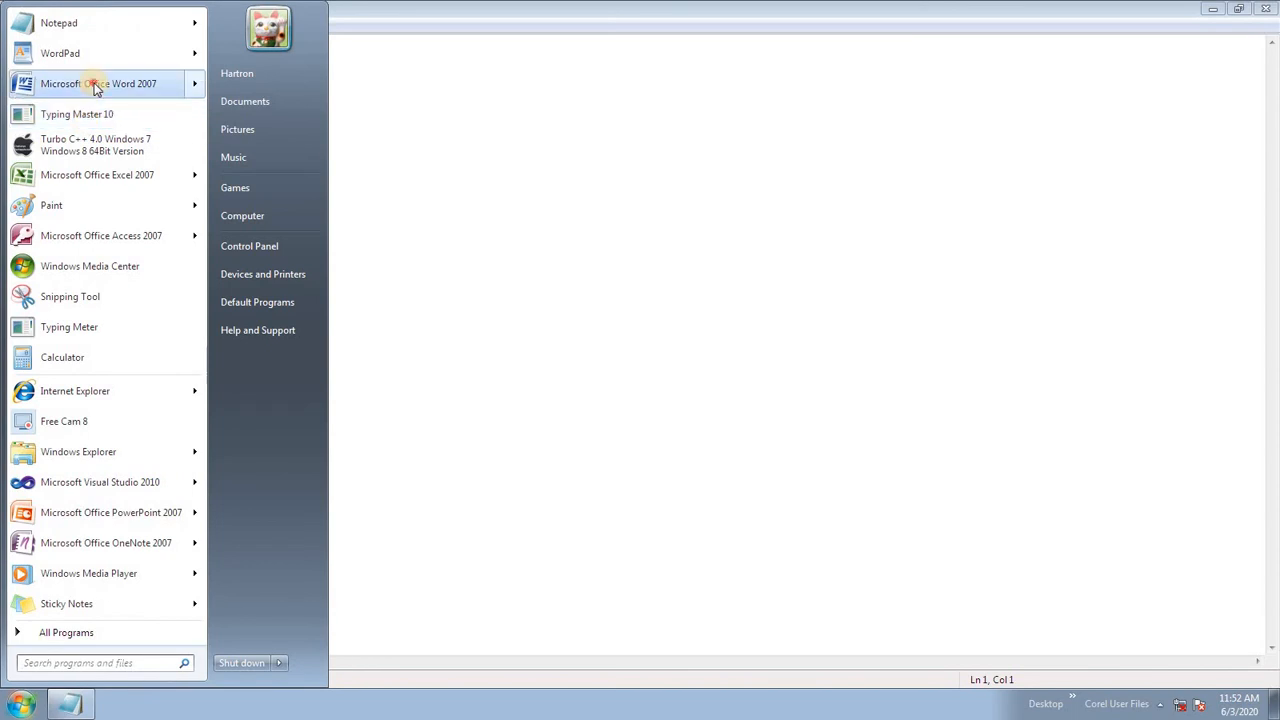
pyautogui.click(94, 84)
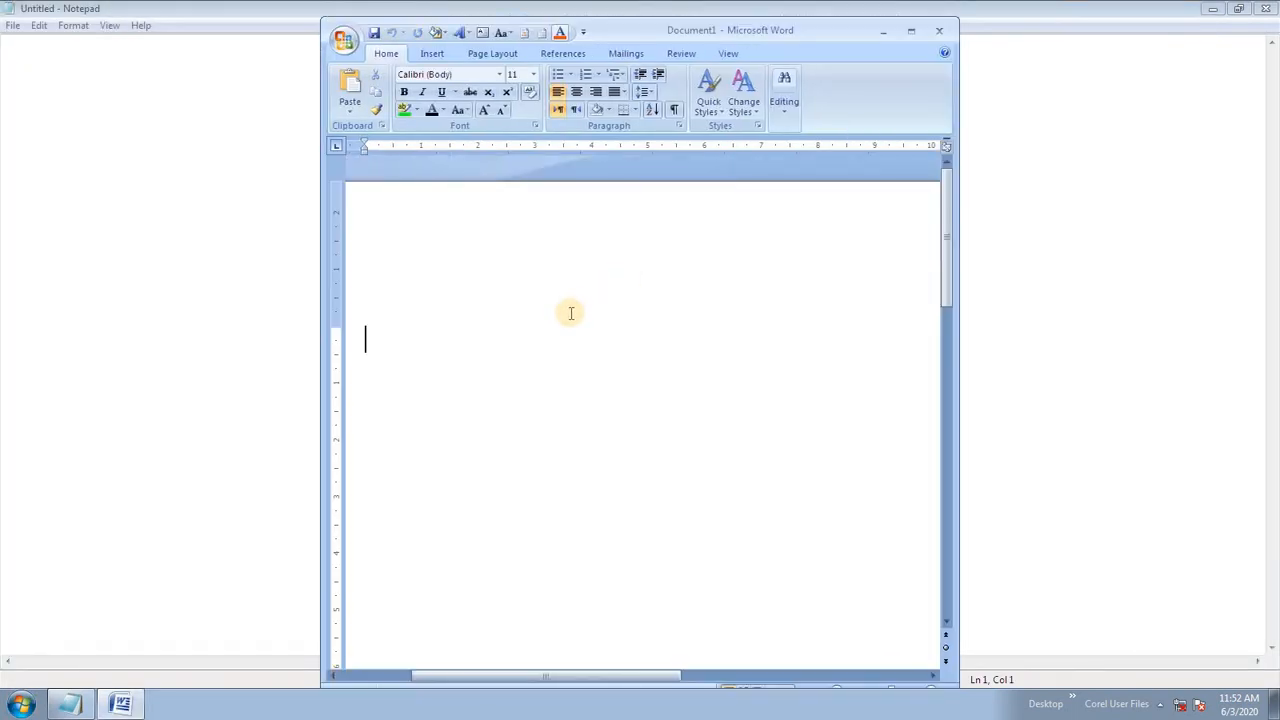
pyautogui.write('=rand()')
pyautogui.press('Return')
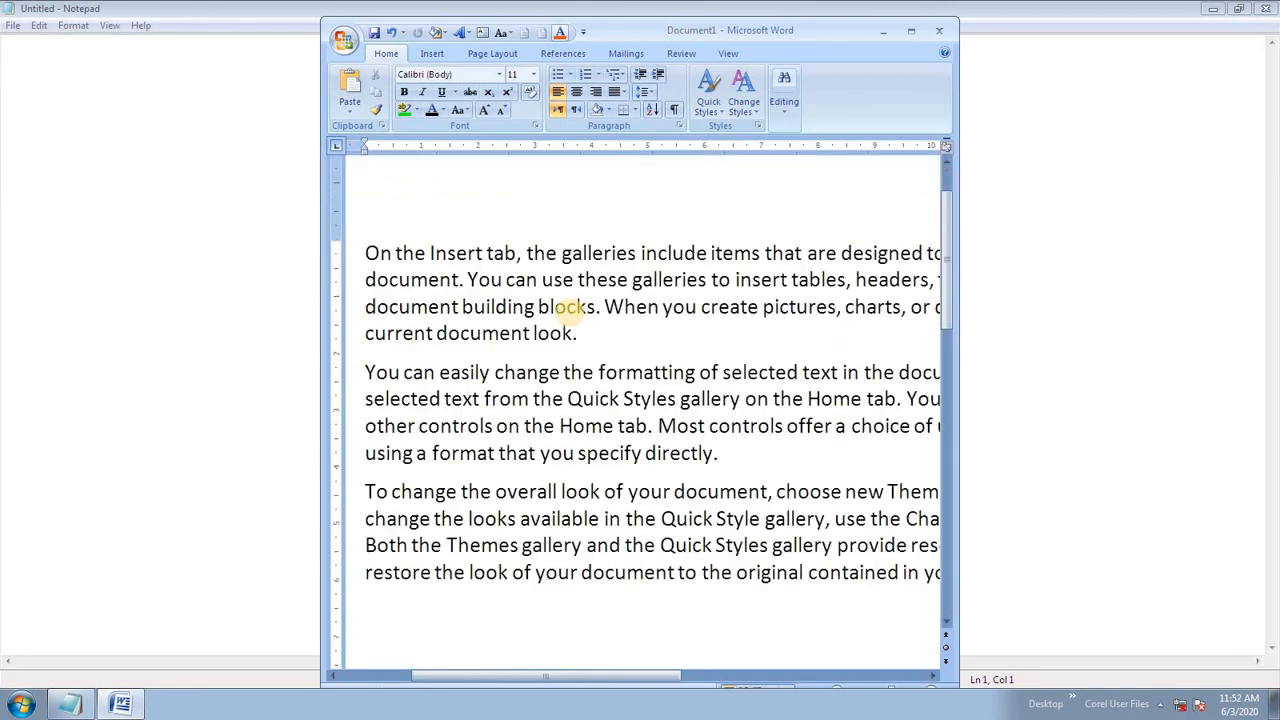
# Copy all the sample text into the empty Notepad document, closing Word without saving.
pyautogui.hotkey('ctrl', 'a')
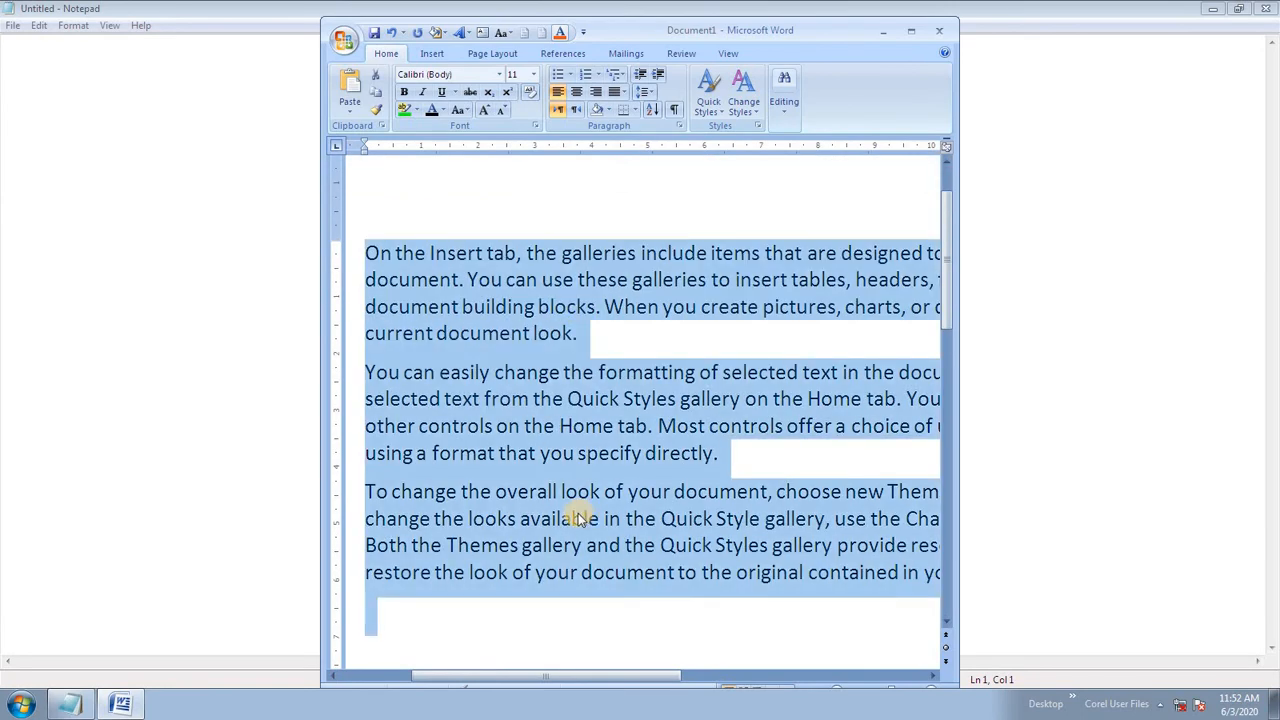
pyautogui.click(939, 30)
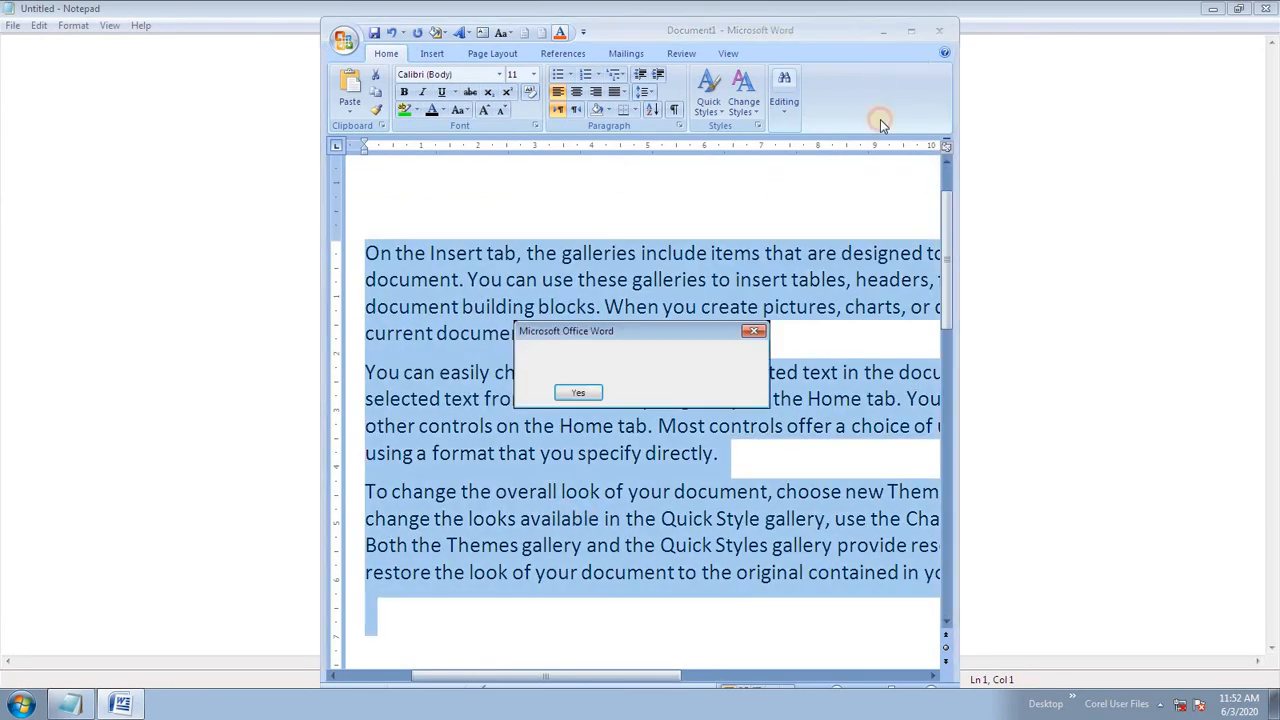
pyautogui.click(638, 393)
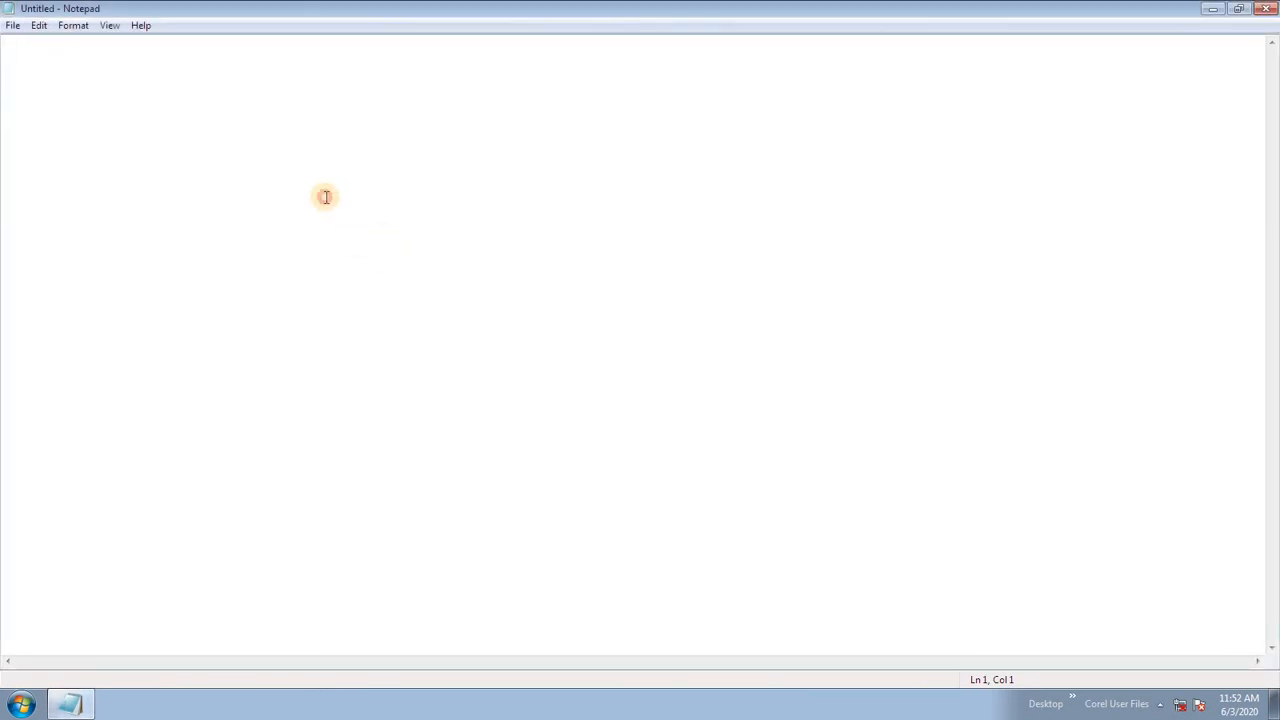
pyautogui.hotkey('ctrl', 'v')
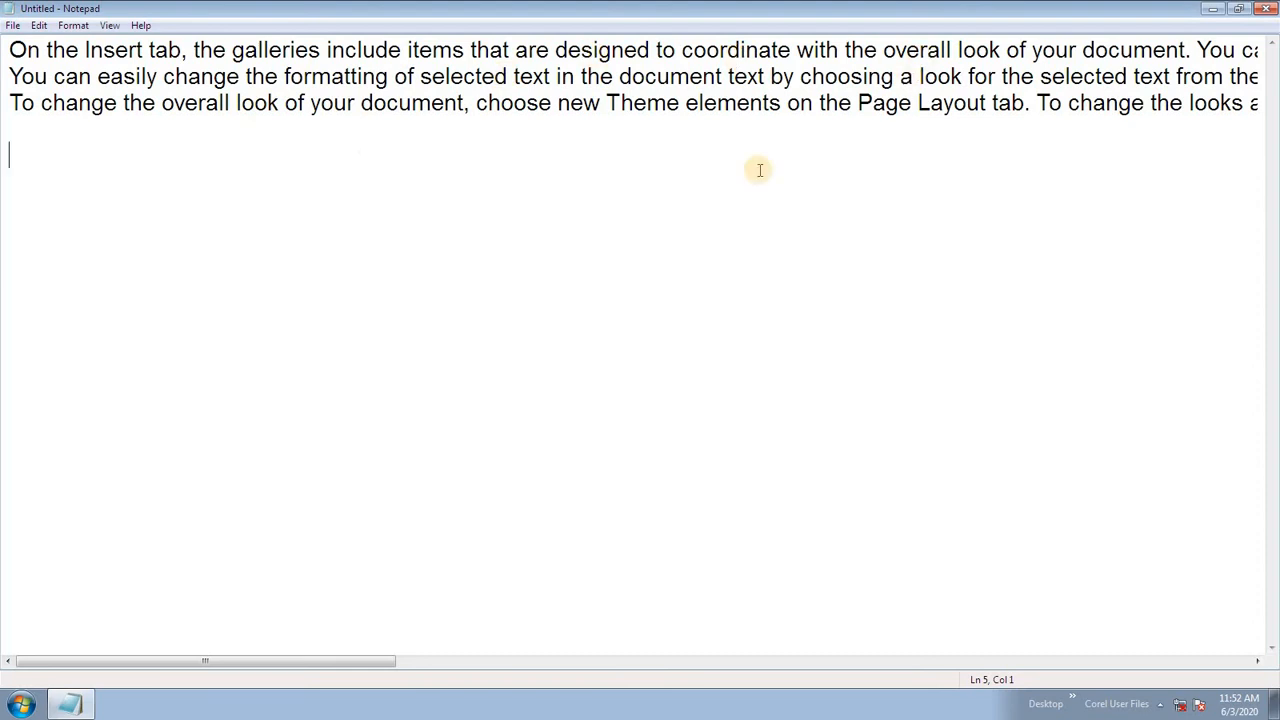
# Turn on Word Wrap so the long pasted paragraphs fit the window width.
pyautogui.moveTo(330, 672); pyautogui.dragTo(1020, 449)
pyautogui.click(107, 26)
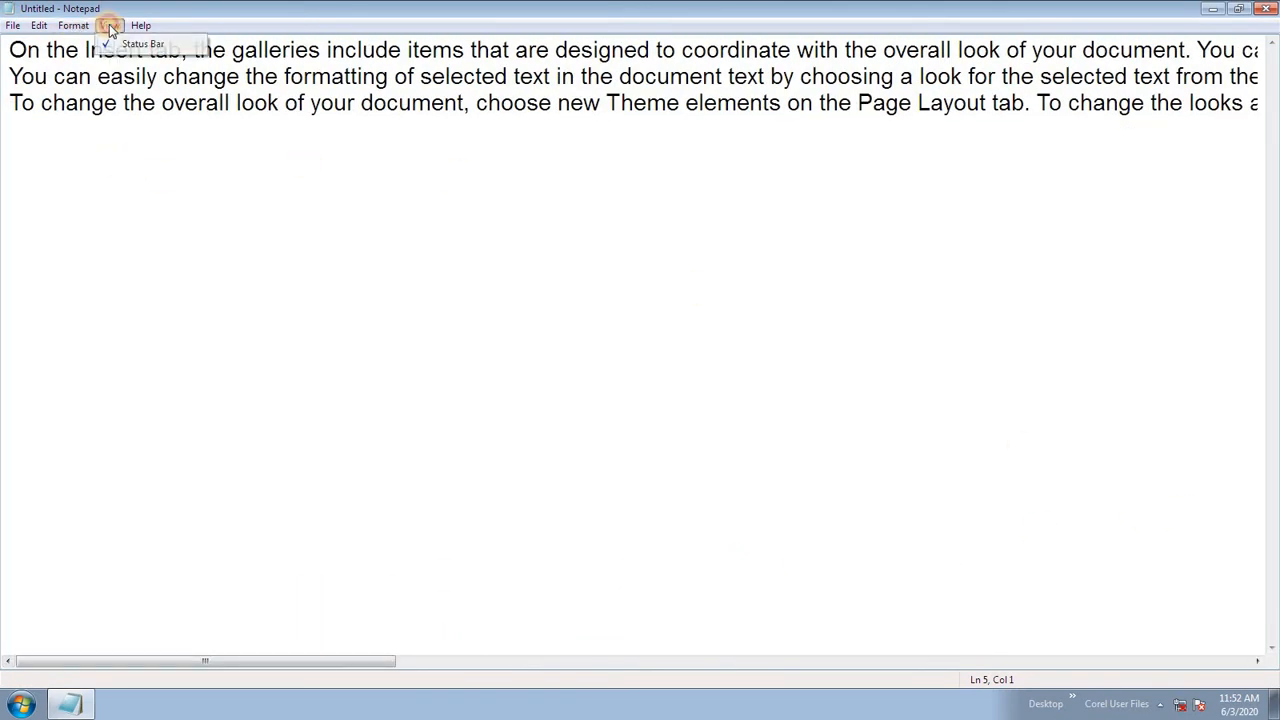
pyautogui.click(82, 27)
pyautogui.click(76, 26)
pyautogui.click(100, 43)
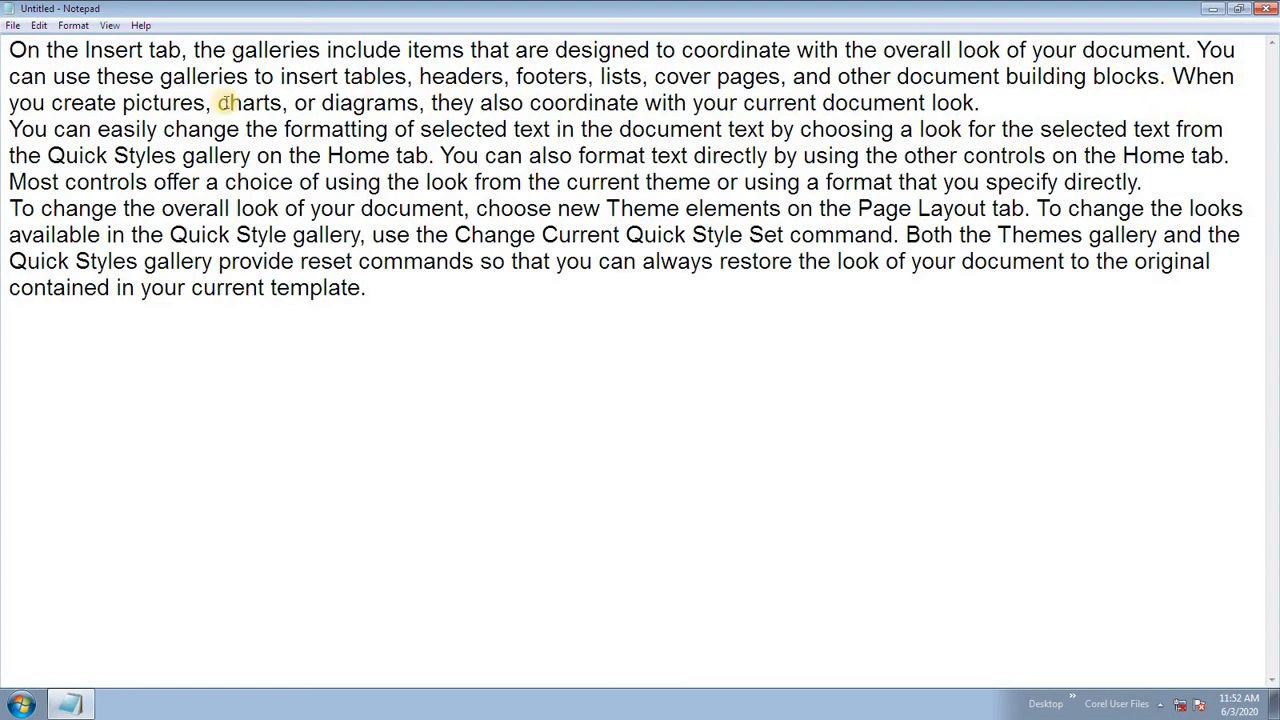
# Turn off Word Wrap and select text along the unwrapped lines of the first two paragraphs.
pyautogui.click(74, 24)
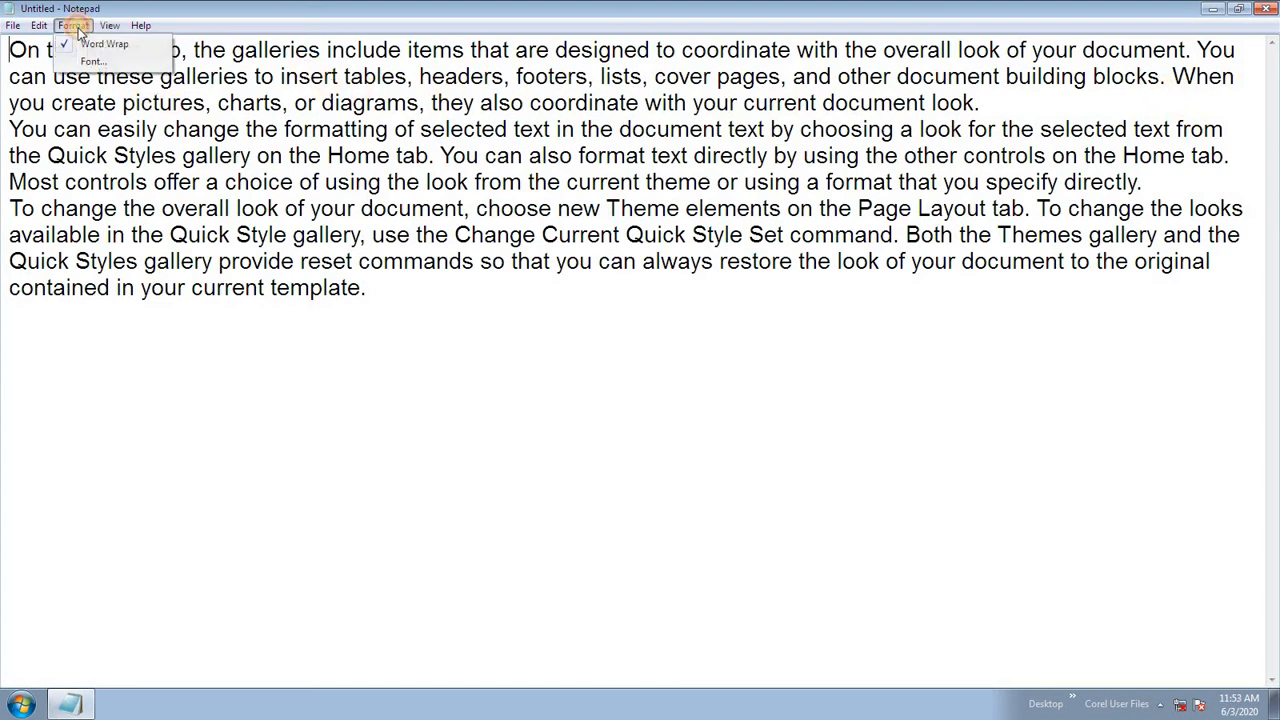
pyautogui.click(86, 45)
pyautogui.moveTo(29, 46); pyautogui.dragTo(1203, 69)
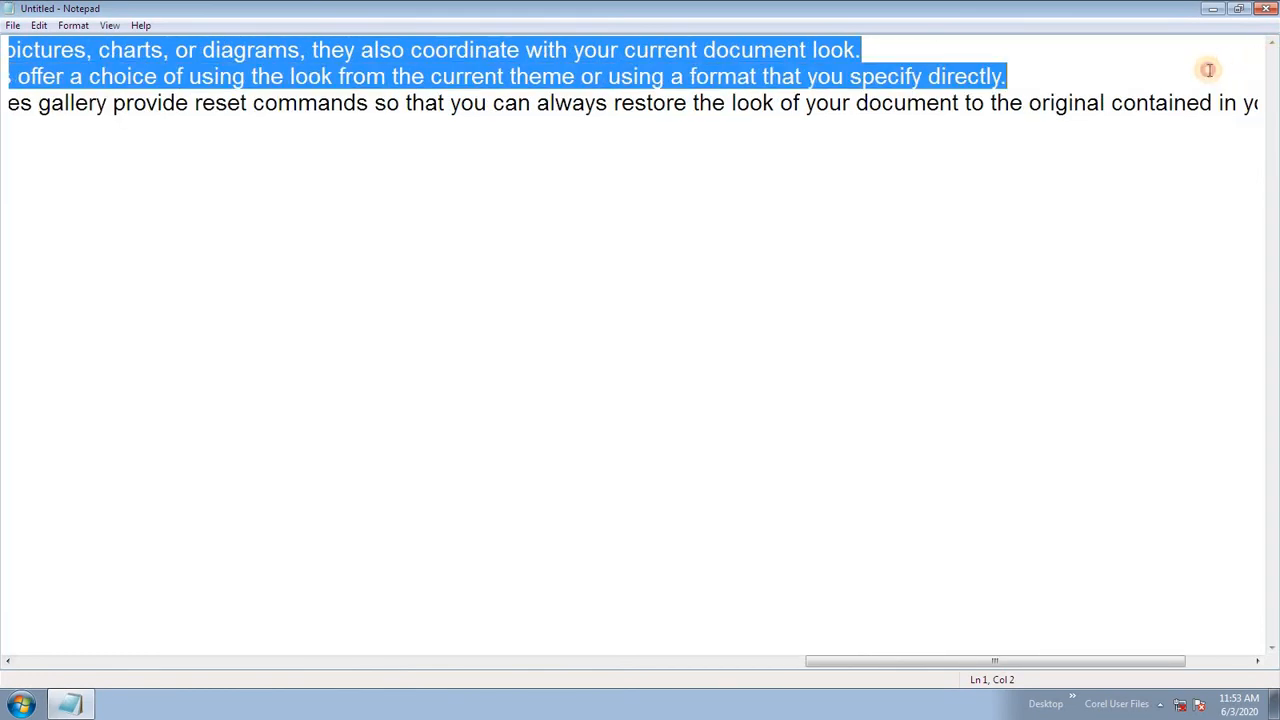
# Add the filler text "ghjghj ghj ghj gh" at the end of the first paragraph, and erase it again.
pyautogui.click(889, 49)
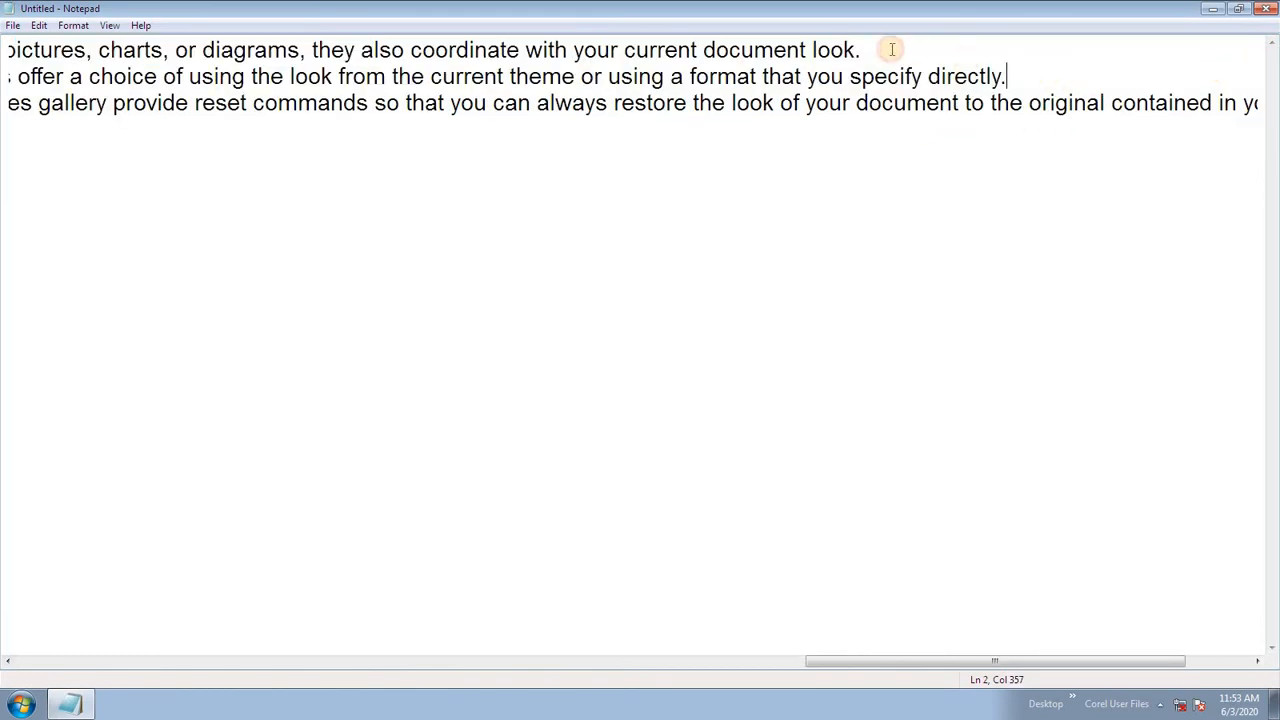
pyautogui.write('ghjg')
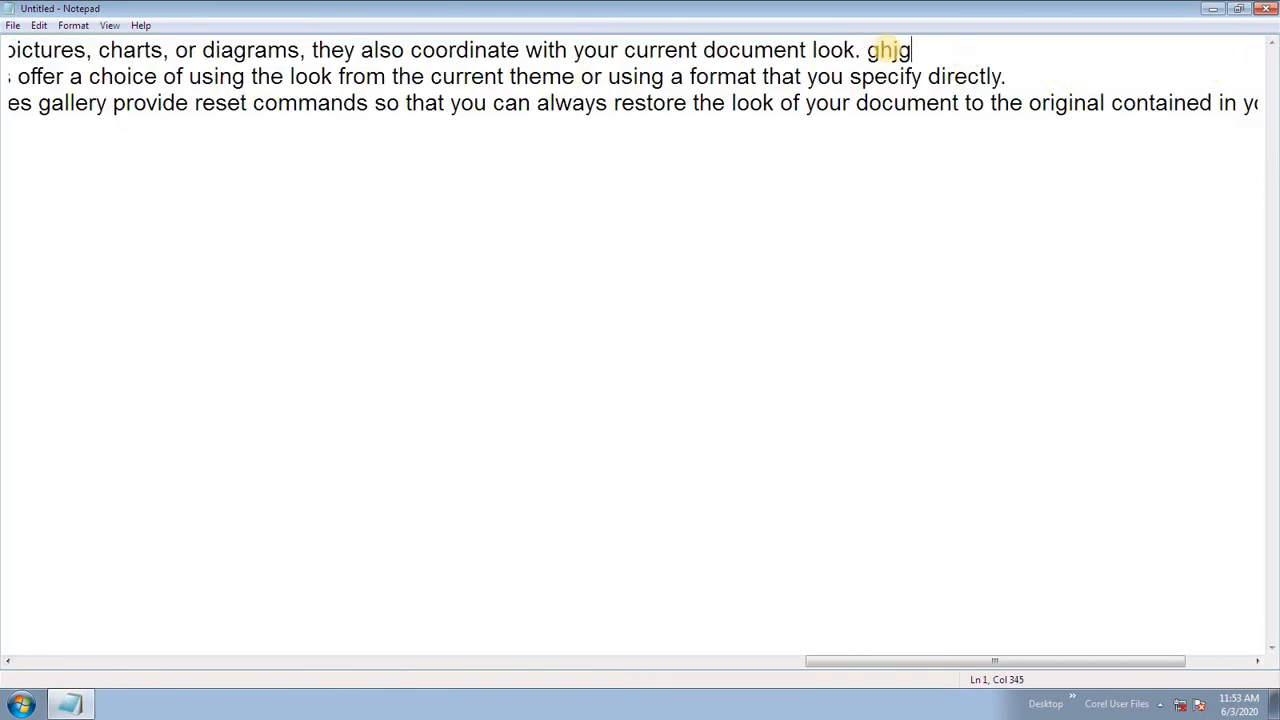
pyautogui.write('hj ghj ghj gh')
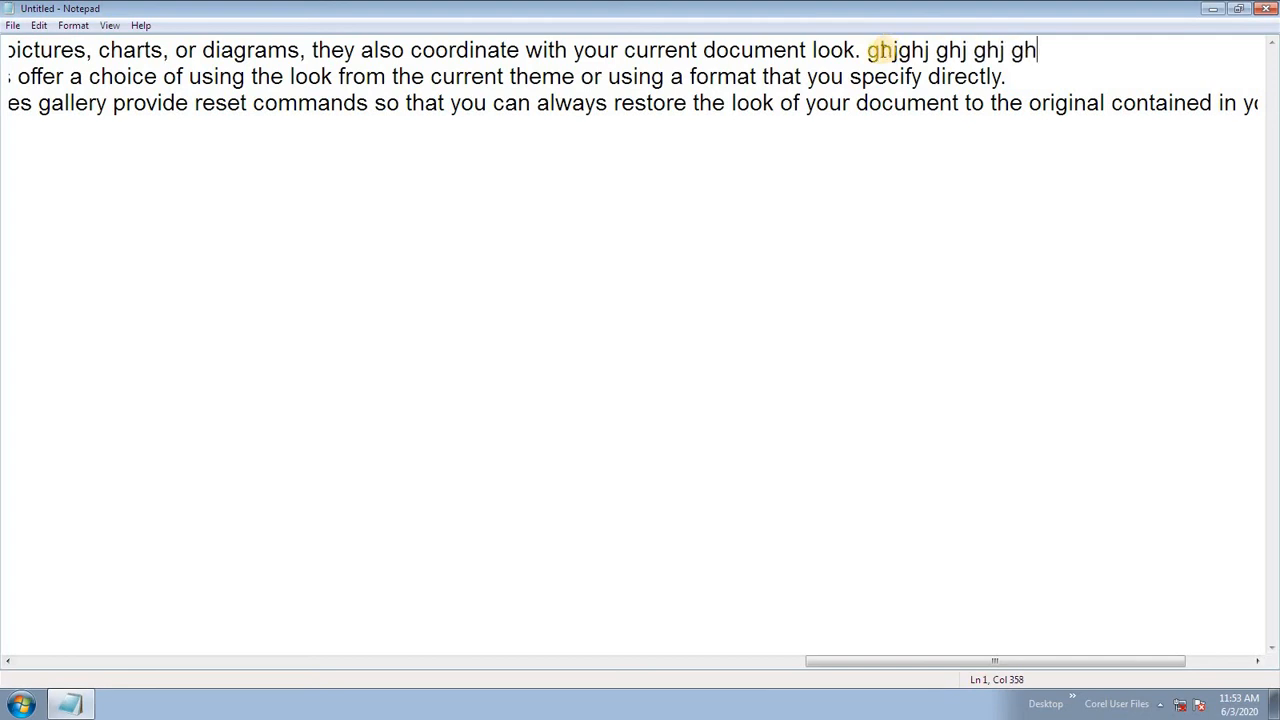
pyautogui.press('BackSpace')
pyautogui.press('BackSpace')
pyautogui.press('BackSpace')
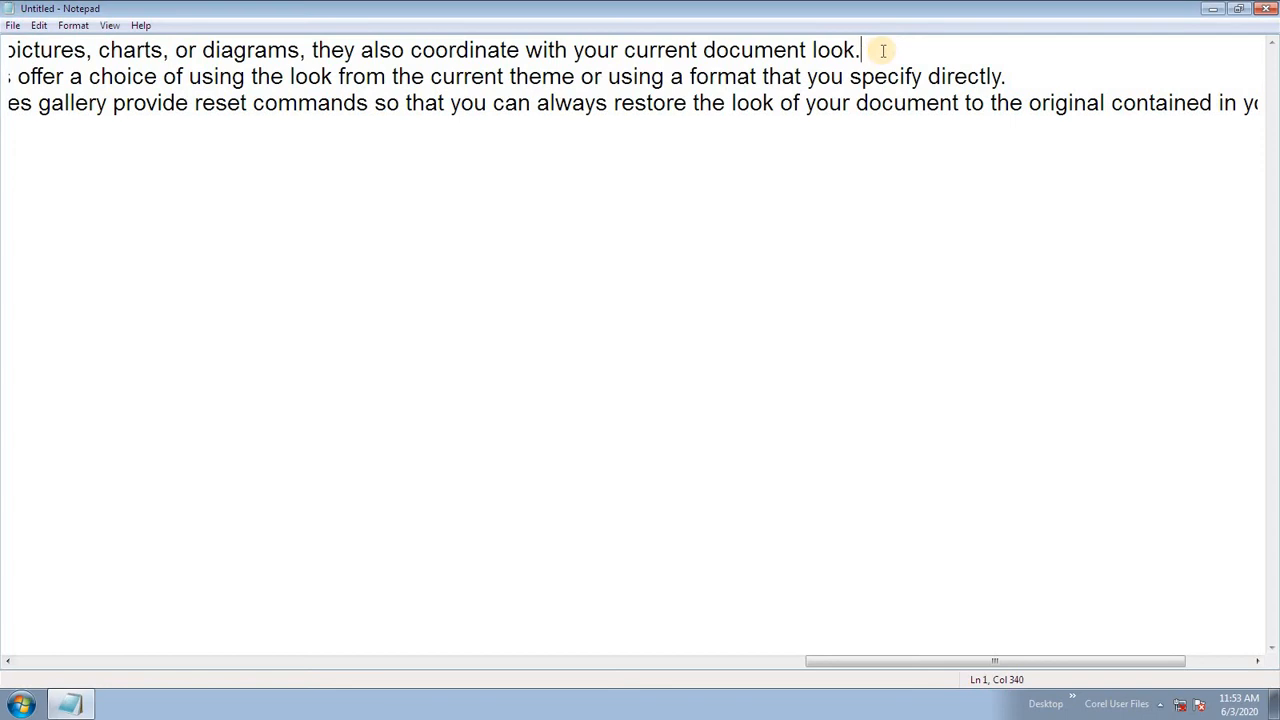
# Turn Word Wrap back on for the document.
pyautogui.click(88, 27)
pyautogui.click(92, 44)
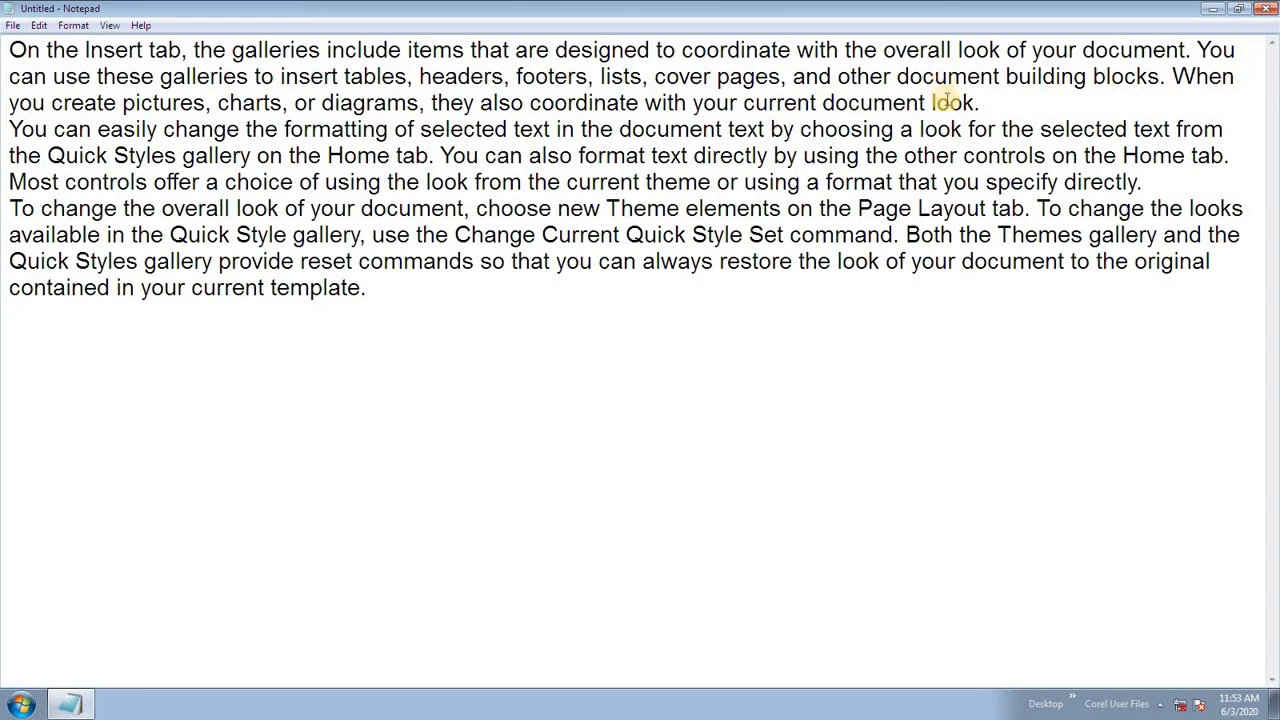
# Insert a blank line after the first paragraph and another after the second paragraph.
pyautogui.click(1001, 101)
pyautogui.press('Return')
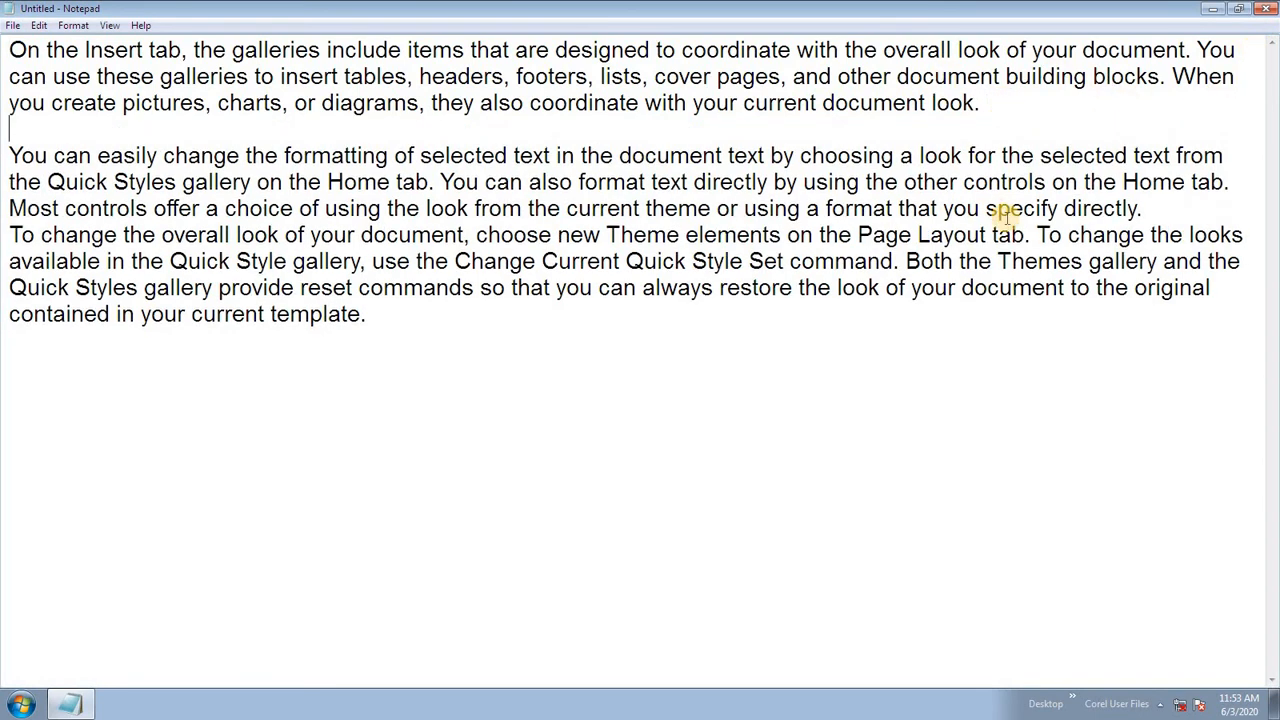
pyautogui.click(1143, 212)
pyautogui.press('Return')
pyautogui.click(235, 133)
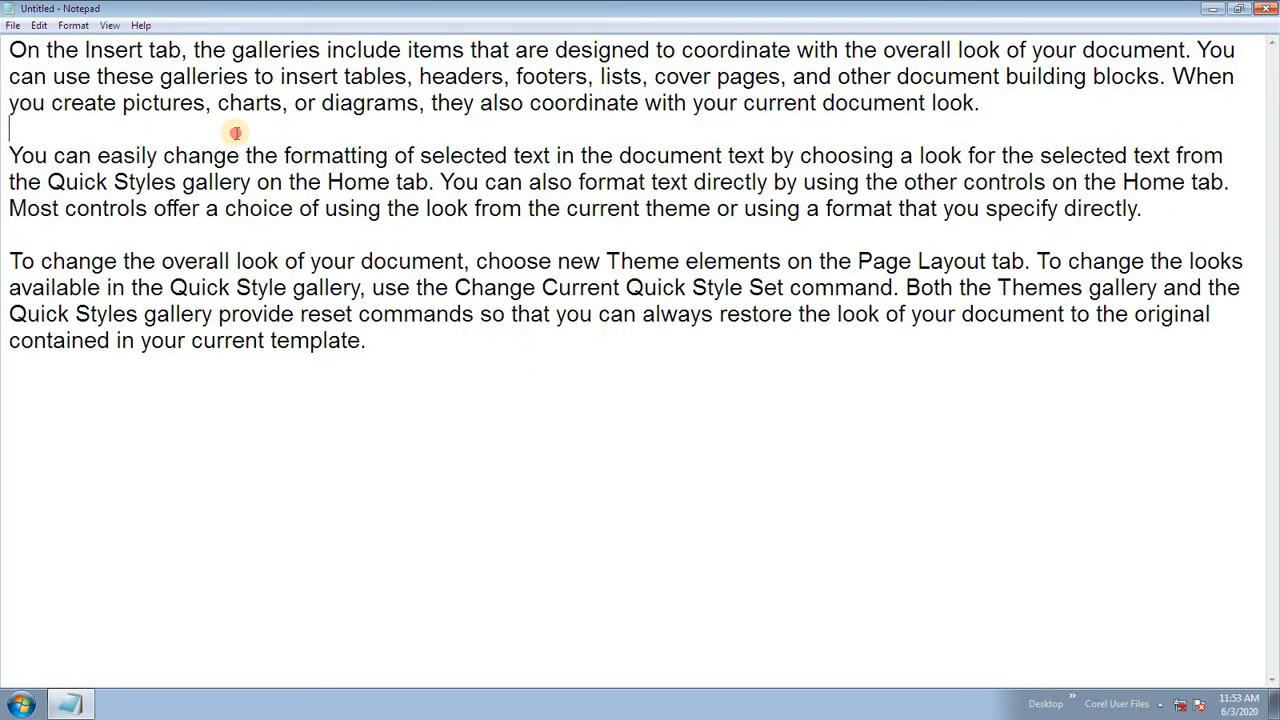
pyautogui.click(331, 93)
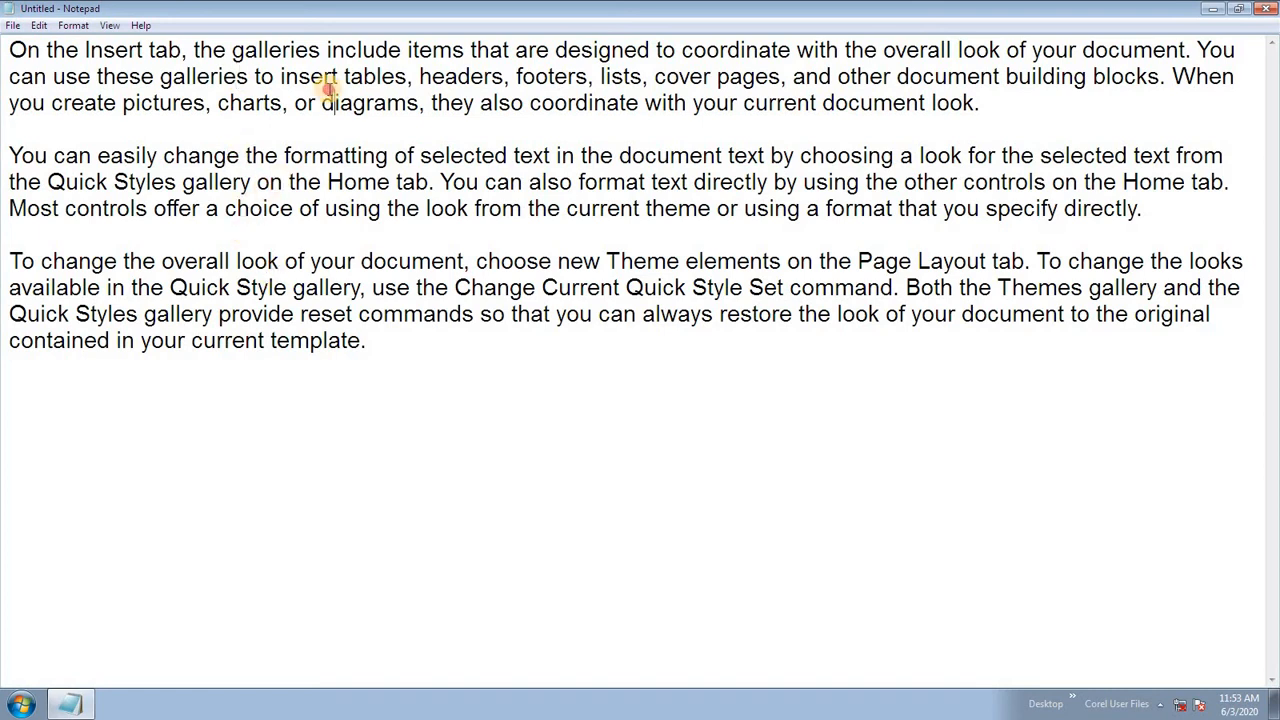
pyautogui.moveTo(330, 91); pyautogui.dragTo(331, 85)
pyautogui.click(348, 206)
pyautogui.click(361, 187)
pyautogui.click(373, 95)
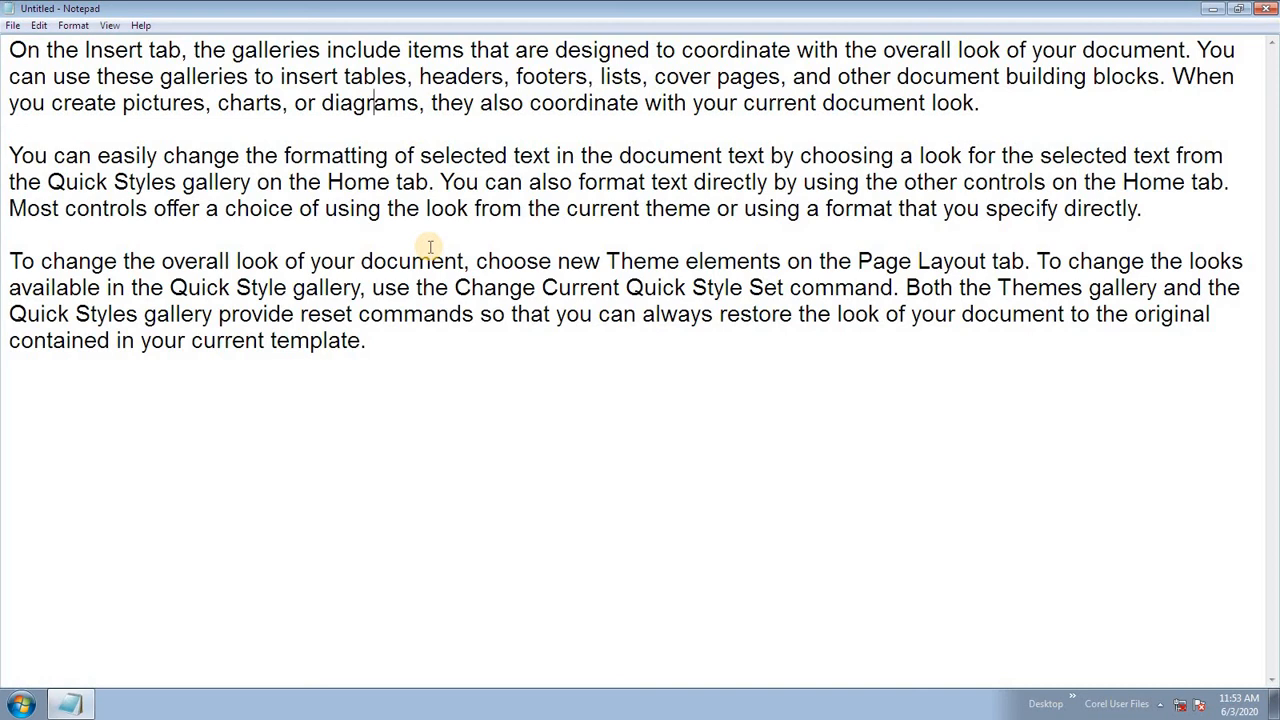
# Change the document font to Times New Roman.
pyautogui.click(73, 25)
pyautogui.click(155, 155)
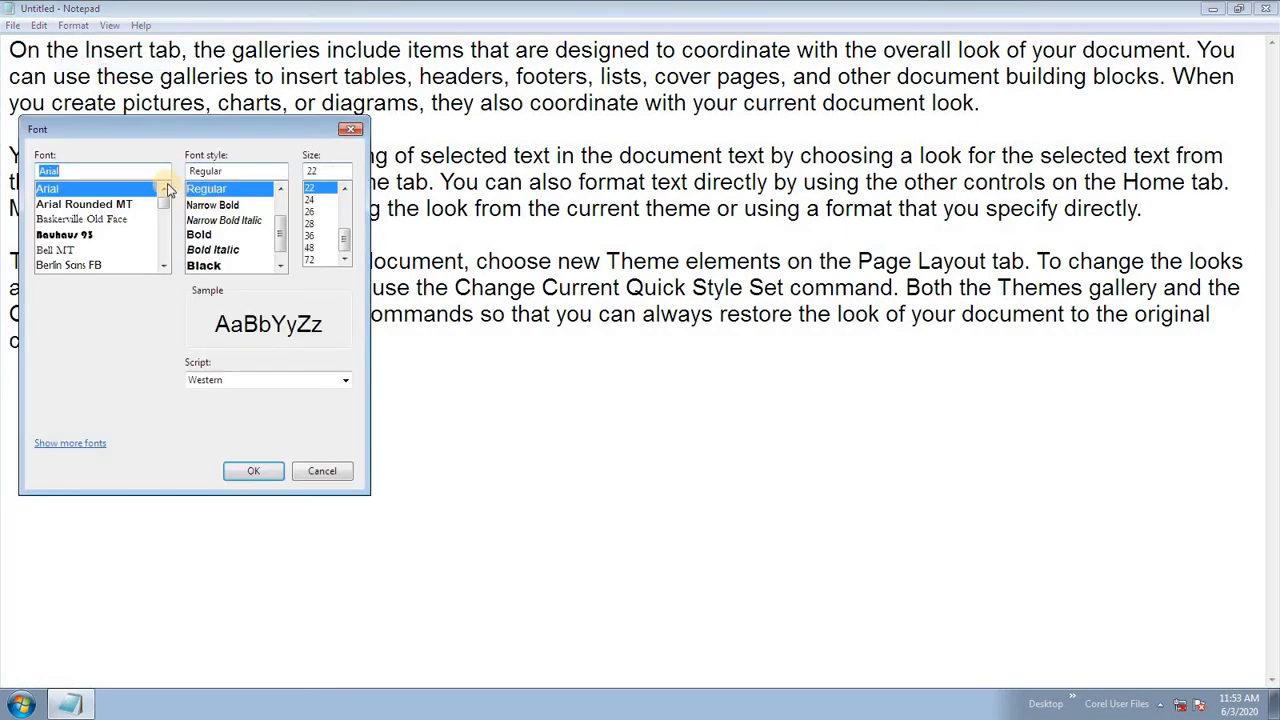
pyautogui.write('time')
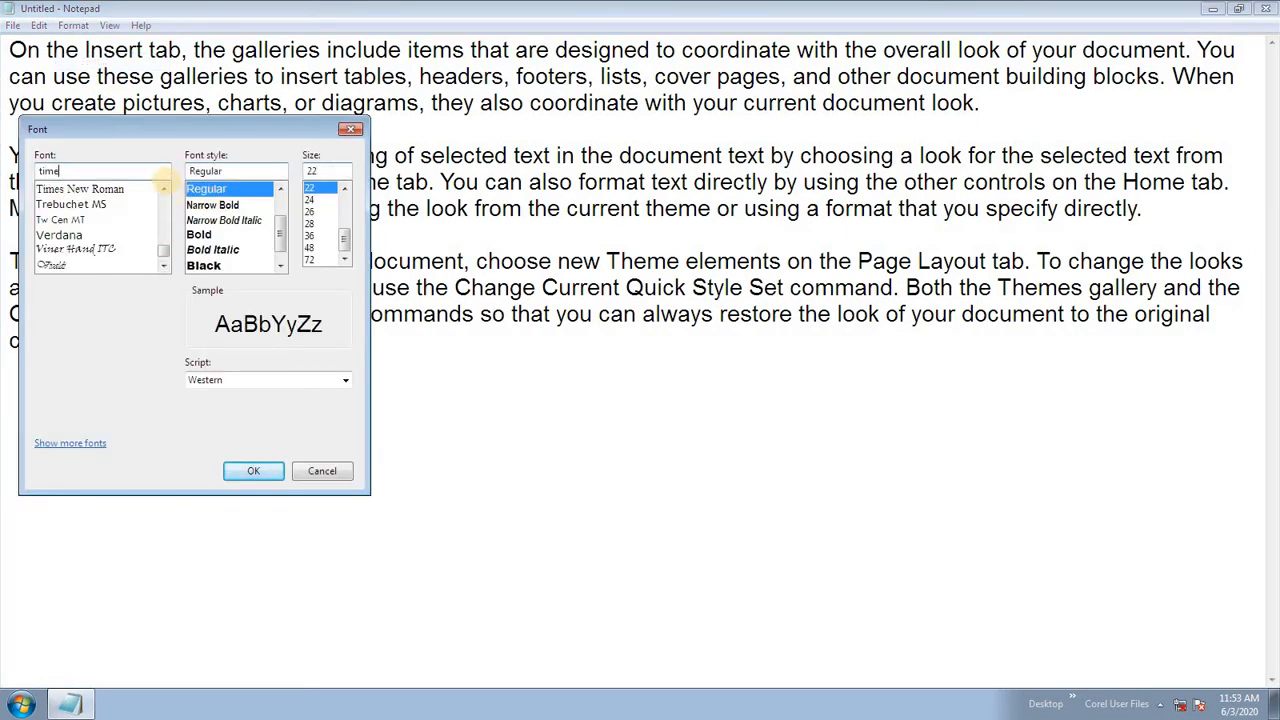
pyautogui.click(90, 189)
pyautogui.click(255, 470)
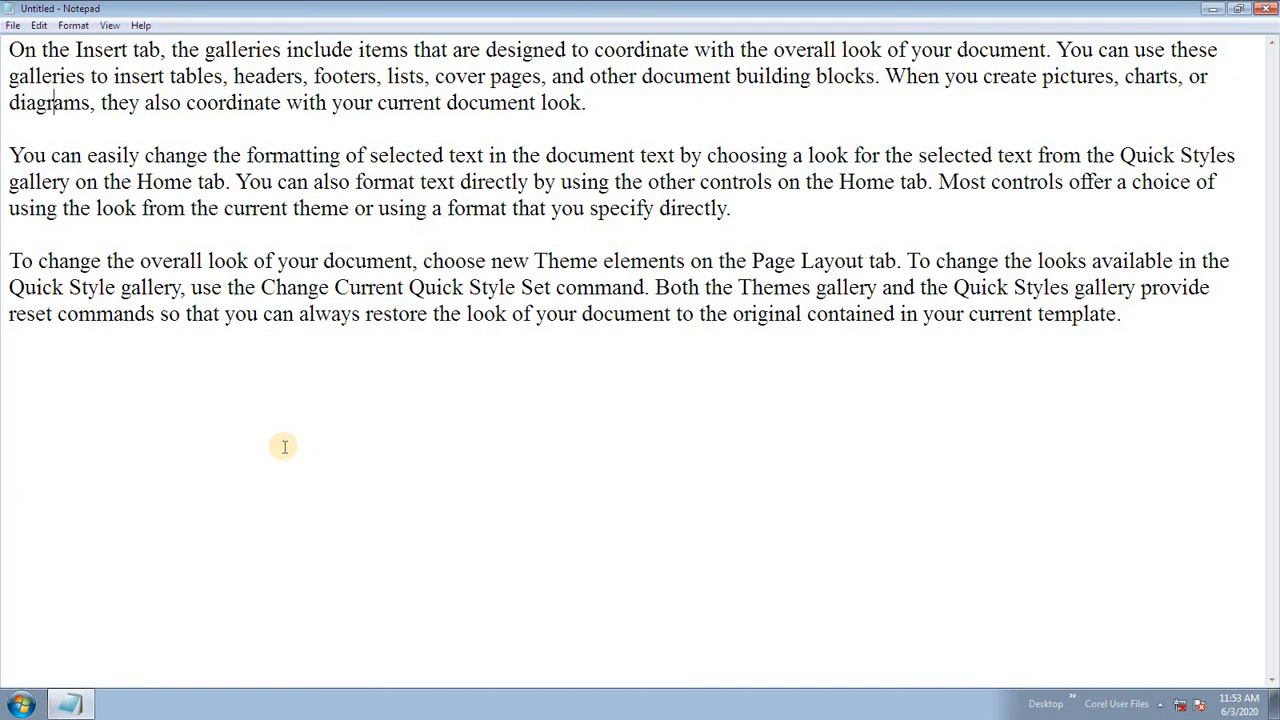
# Select part of the third paragraph and set the font to Arial.
pyautogui.moveTo(642, 315); pyautogui.dragTo(190, 261)
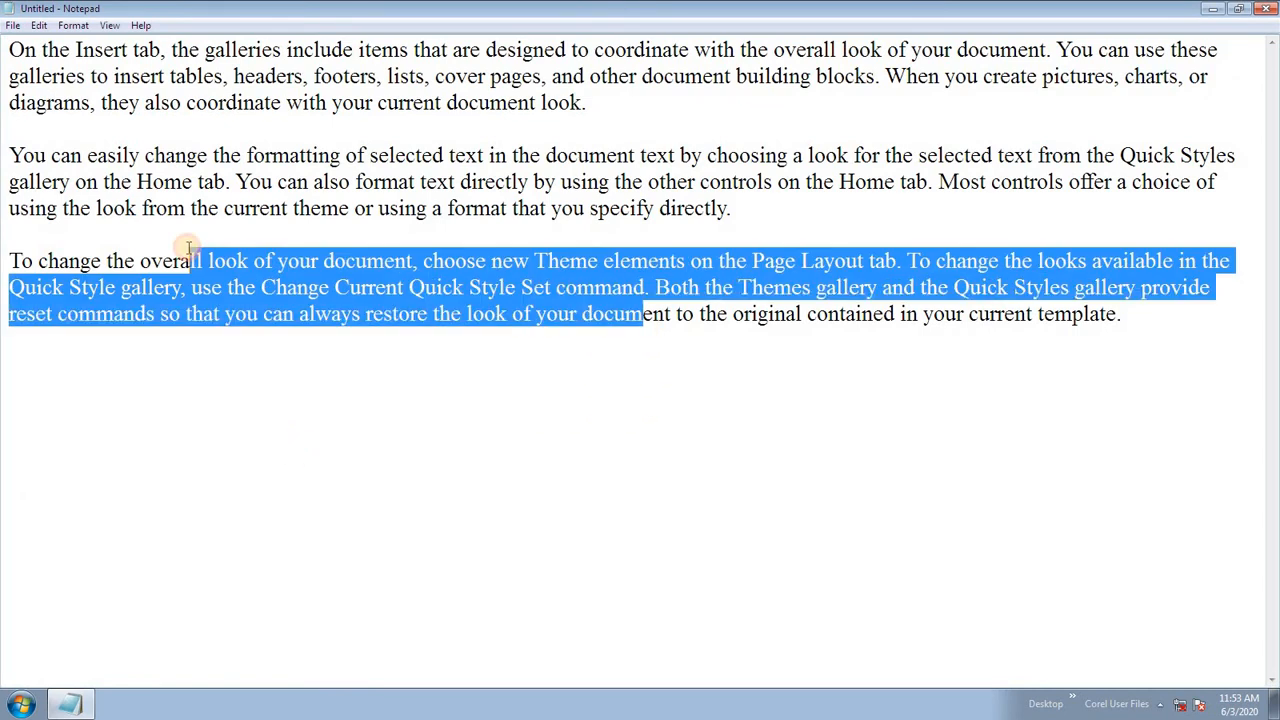
pyautogui.click(73, 25)
pyautogui.click(100, 48)
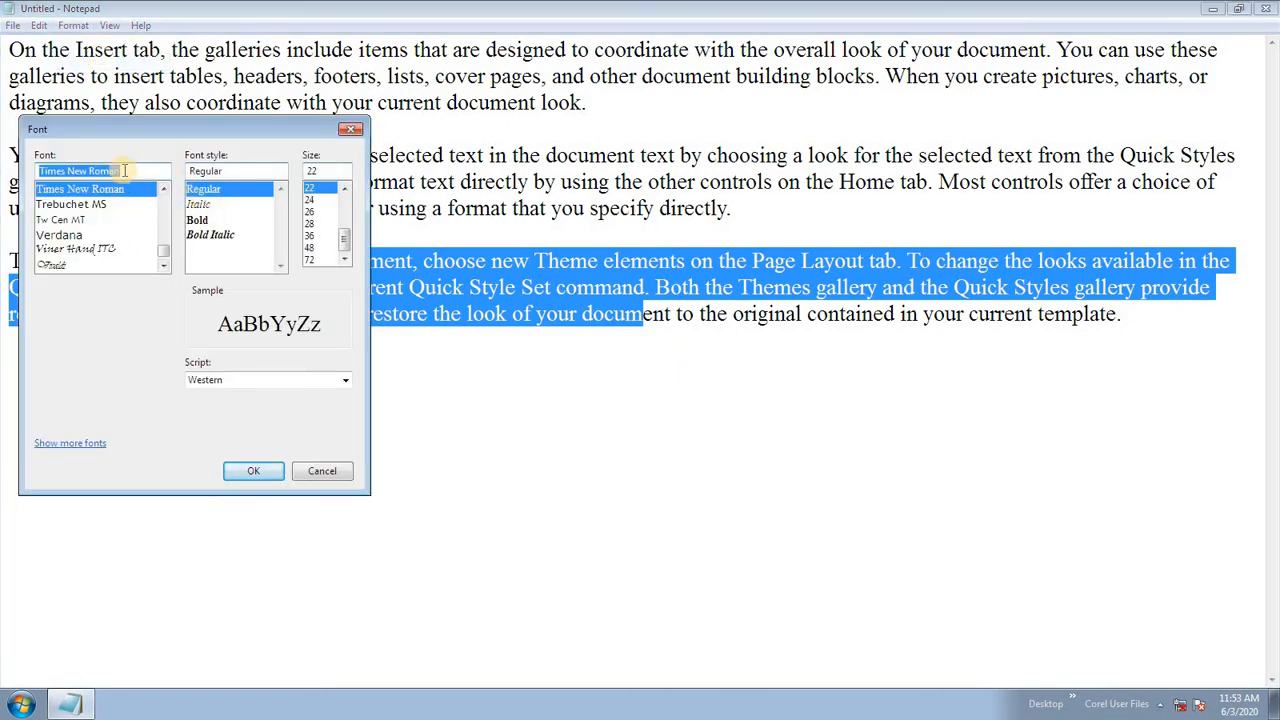
pyautogui.write('arial')
pyautogui.press('Return')
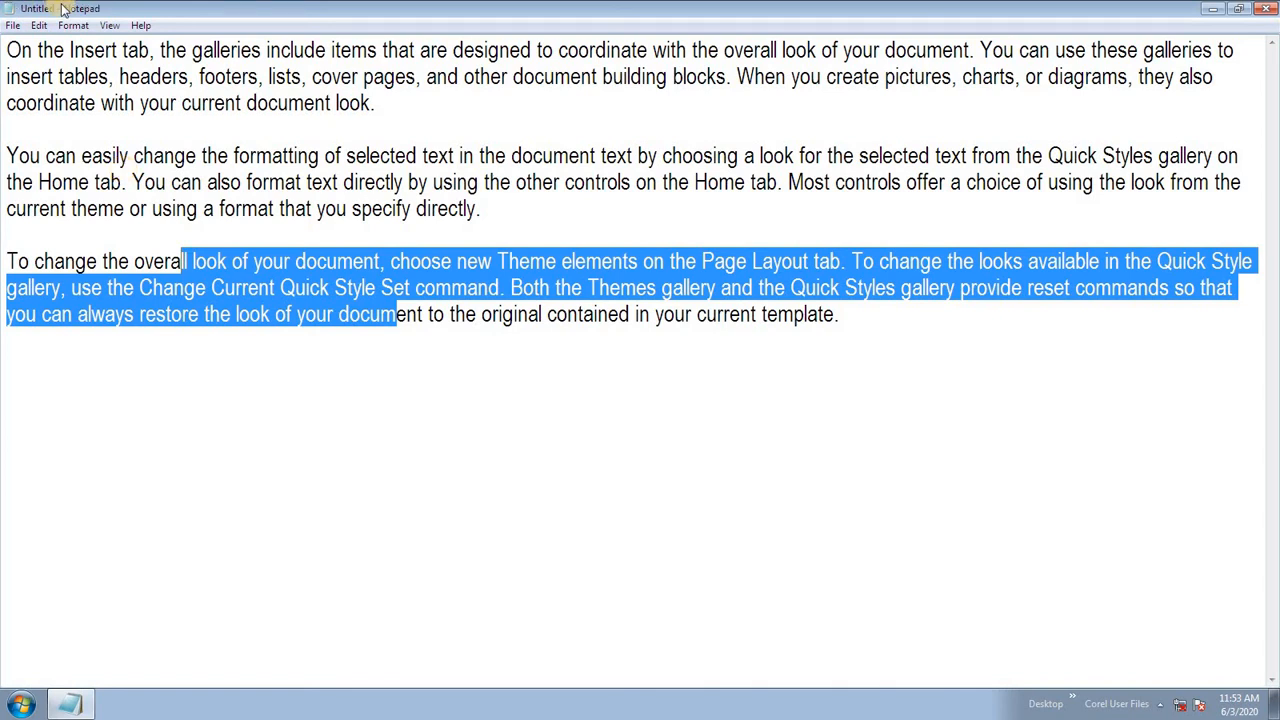
# Clear the text selection and turn off Word Wrap to make the Status Bar option available.
pyautogui.click(108, 25)
pyautogui.click(590, 540)
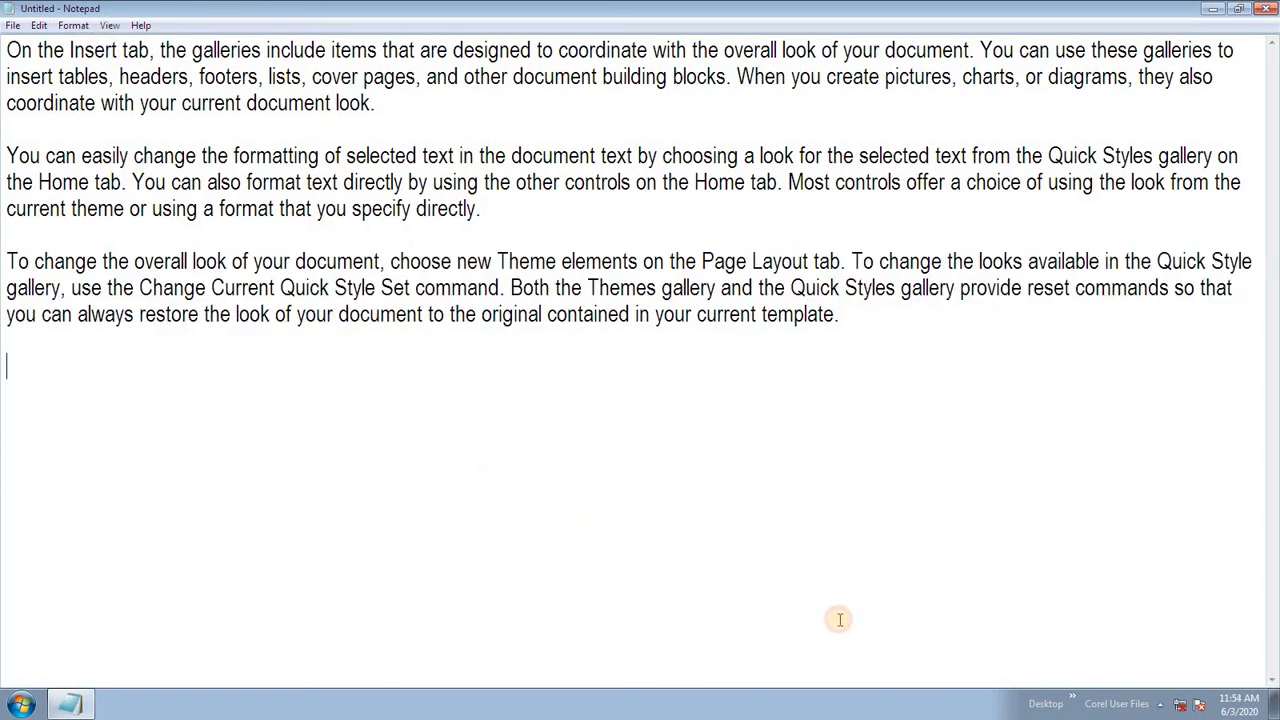
pyautogui.click(73, 25)
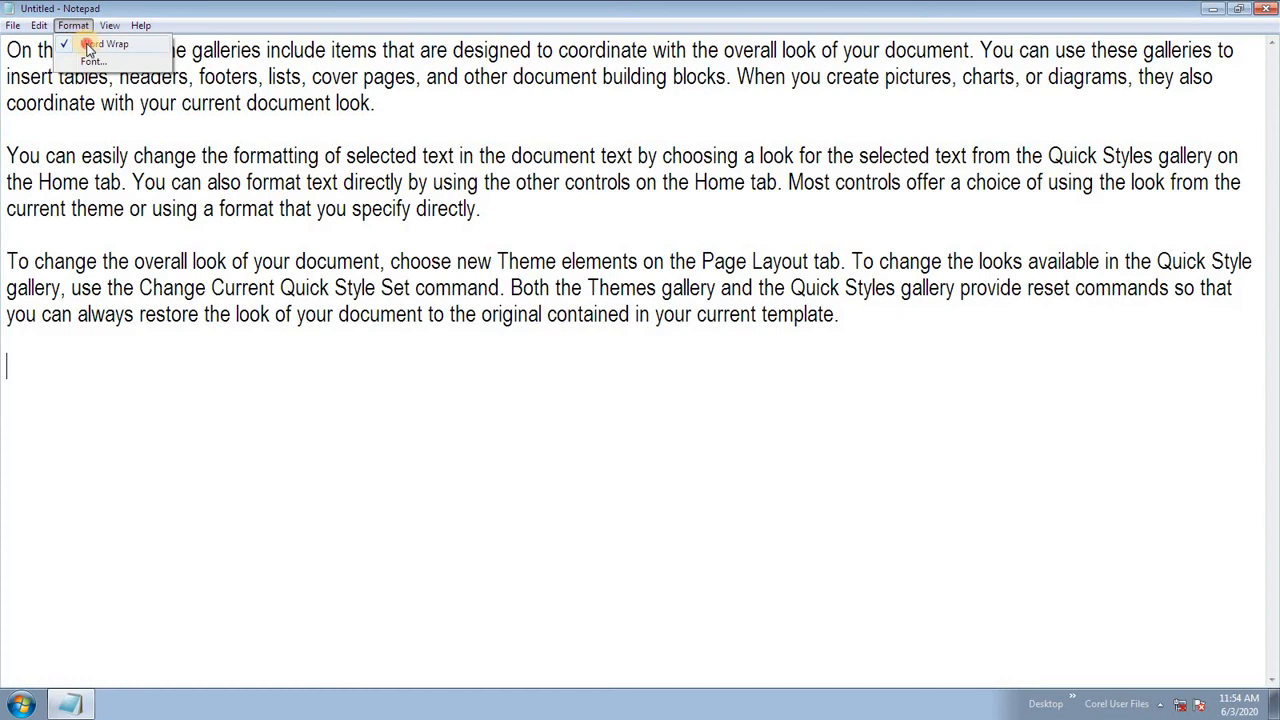
pyautogui.click(95, 42)
# Hide the status bar and show it again.
pyautogui.click(108, 25)
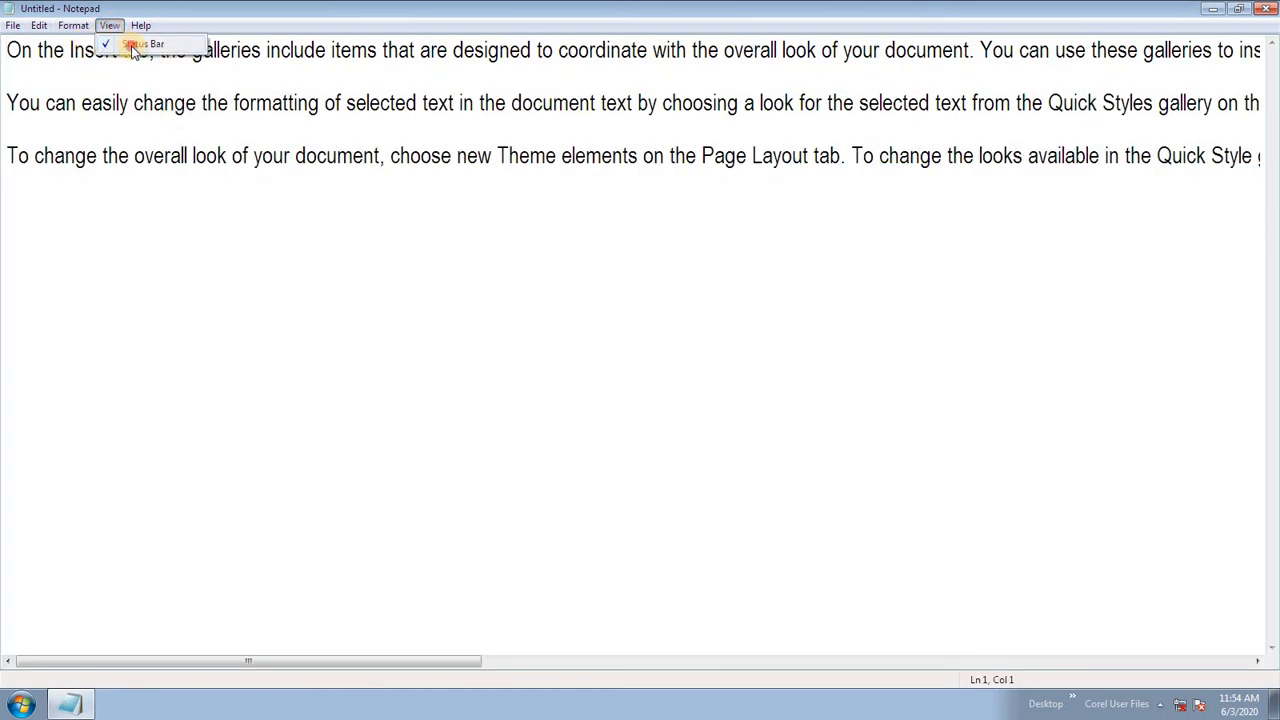
pyautogui.click(133, 45)
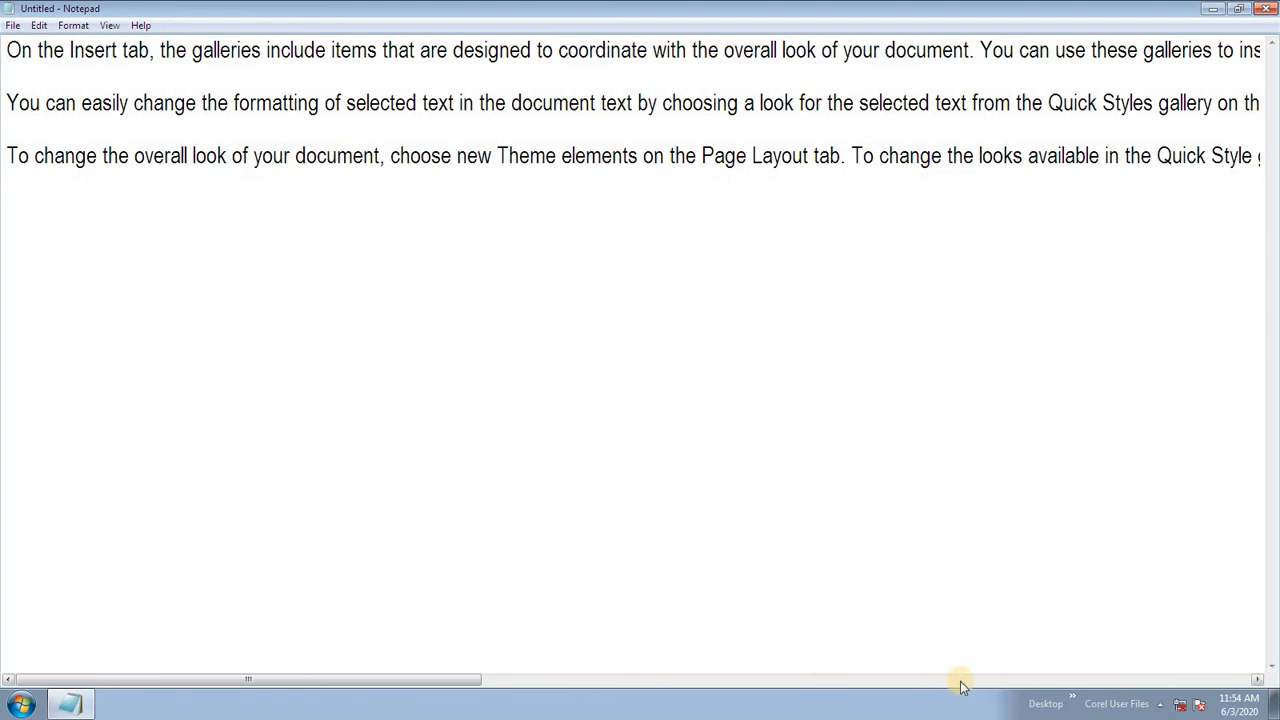
pyautogui.click(110, 25)
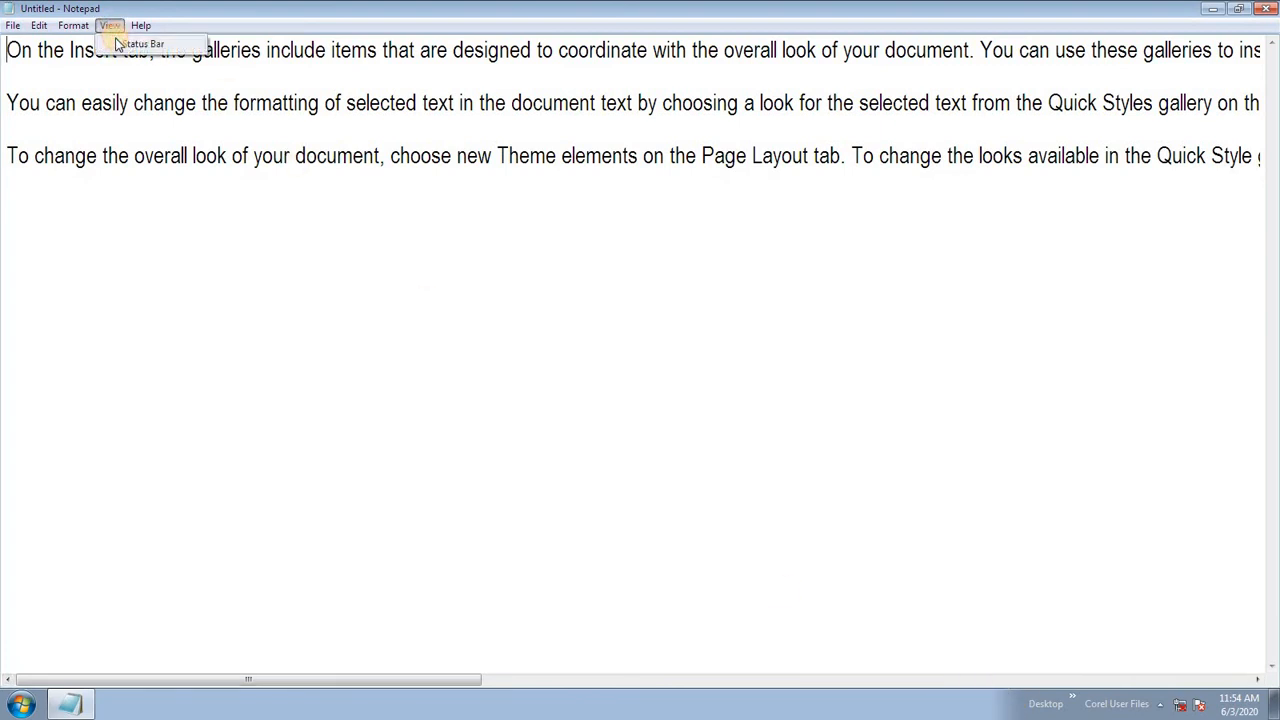
pyautogui.click(126, 43)
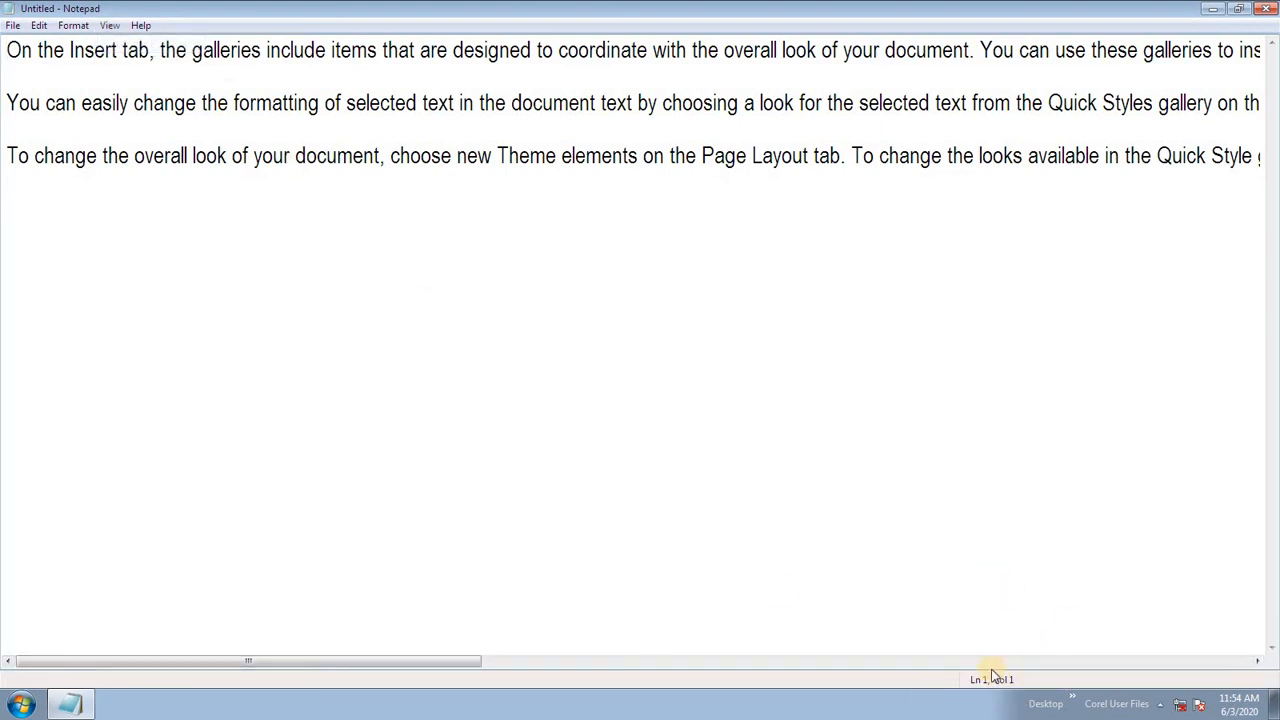
# Place the cursor on different lines and select some text to check the line and column position in the status bar.
pyautogui.click(392, 158)
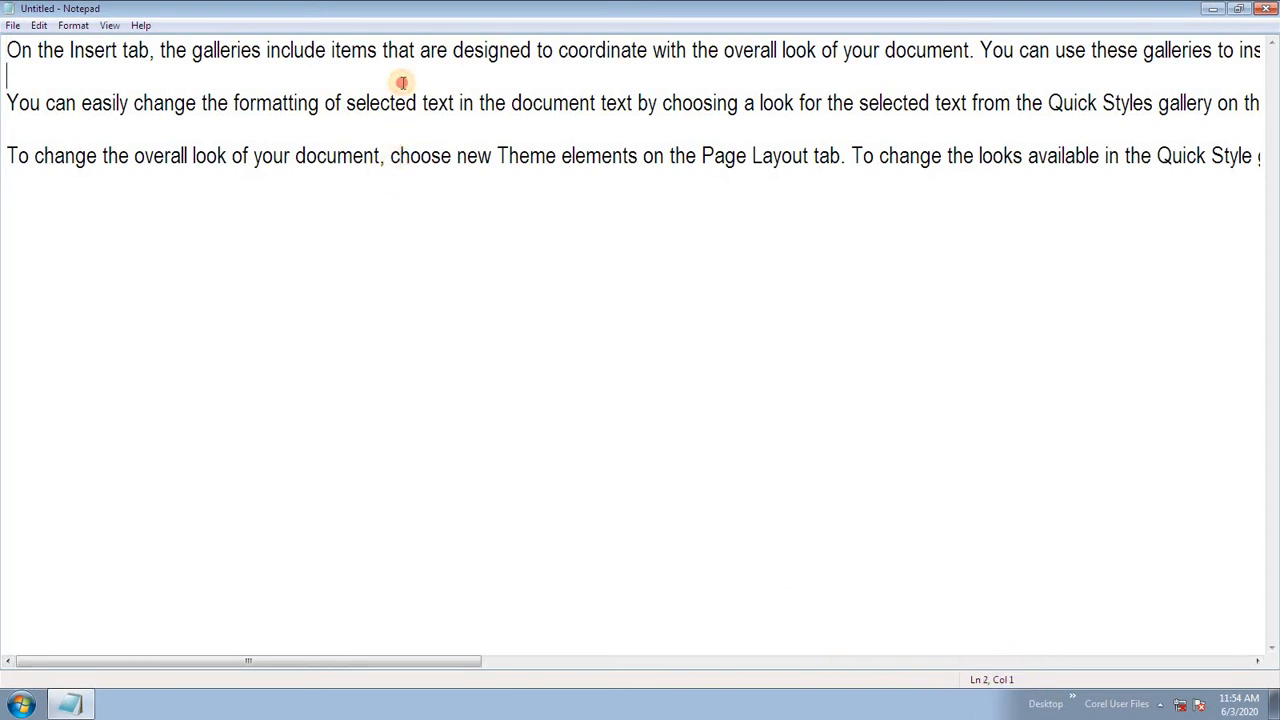
pyautogui.moveTo(405, 50); pyautogui.dragTo(414, 166)
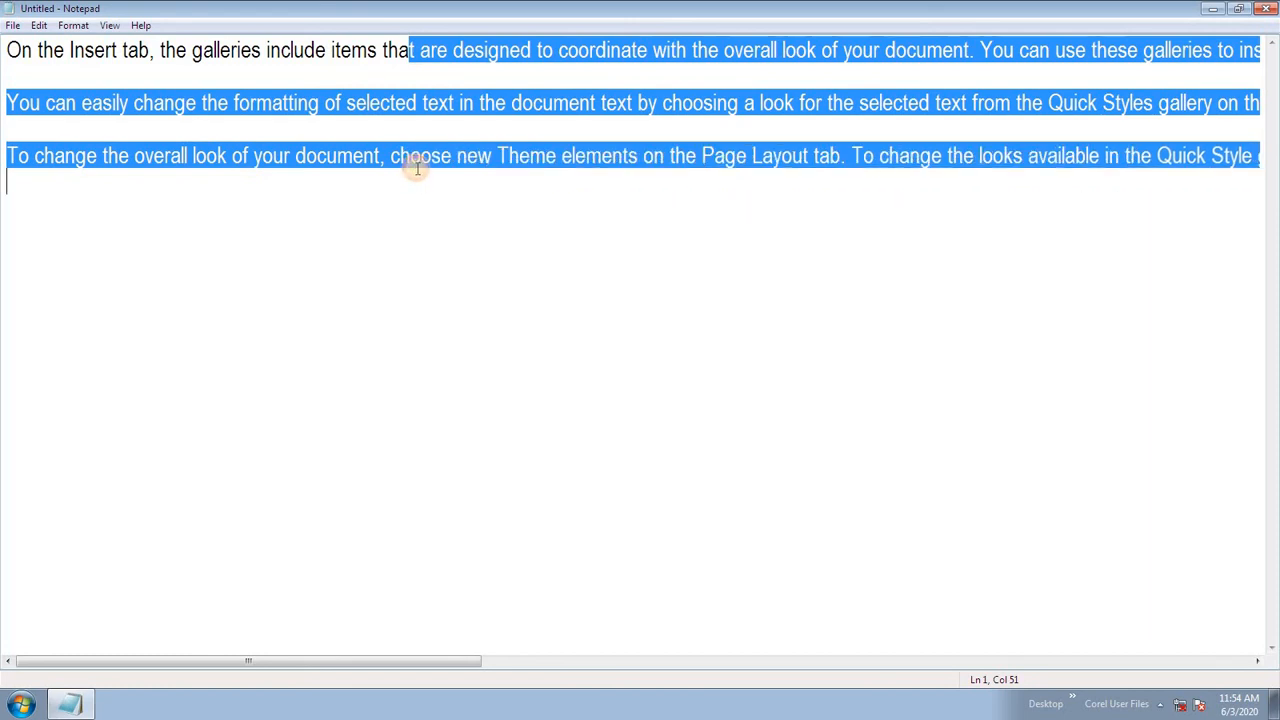
pyautogui.click(383, 199)
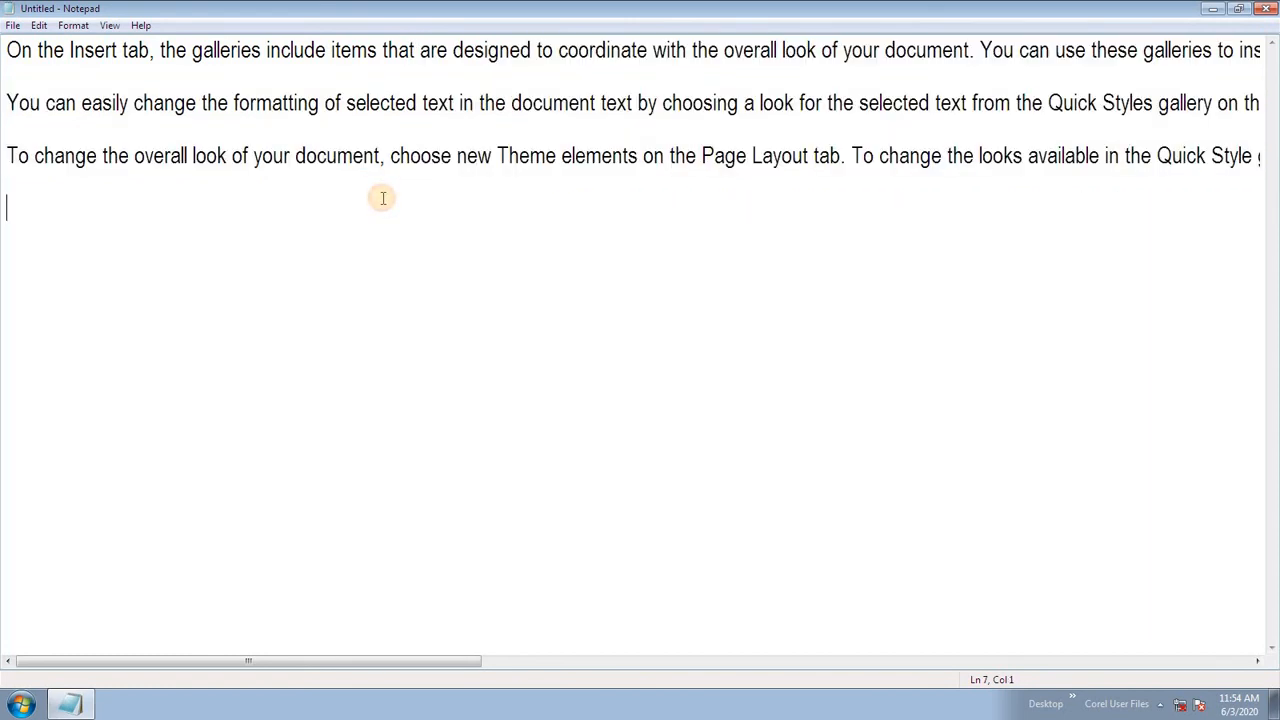
# Hide the status bar and wrap the paragraphs to the window width with Word Wrap.
pyautogui.click(111, 27)
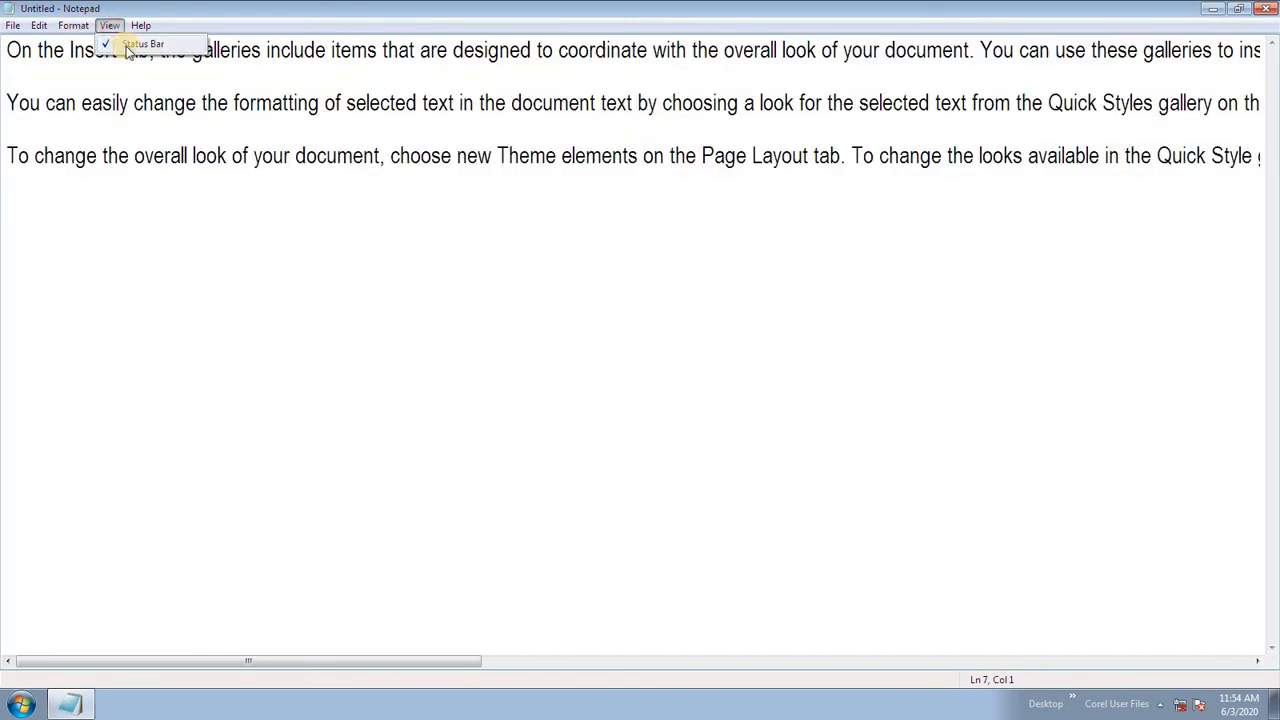
pyautogui.click(138, 44)
pyautogui.click(73, 26)
pyautogui.click(82, 43)
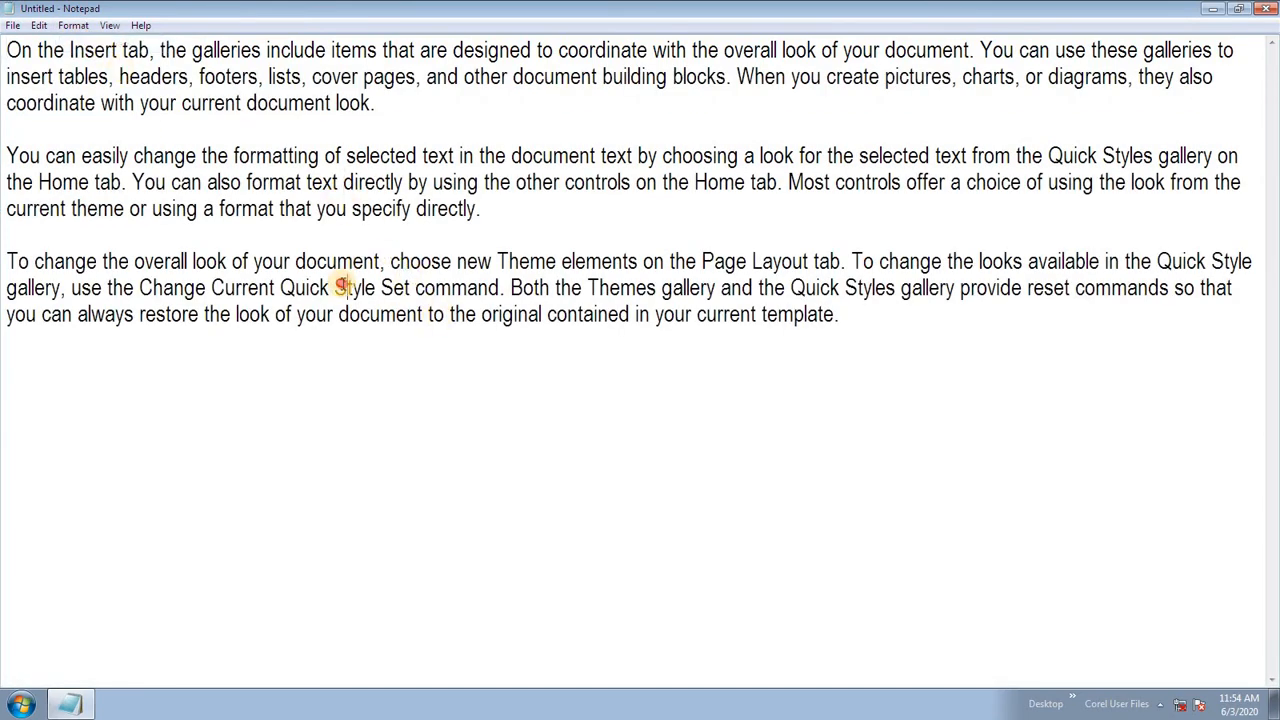
# Save the document to the Desktop as a text file named my-notepad-file.
pyautogui.click(86, 127)
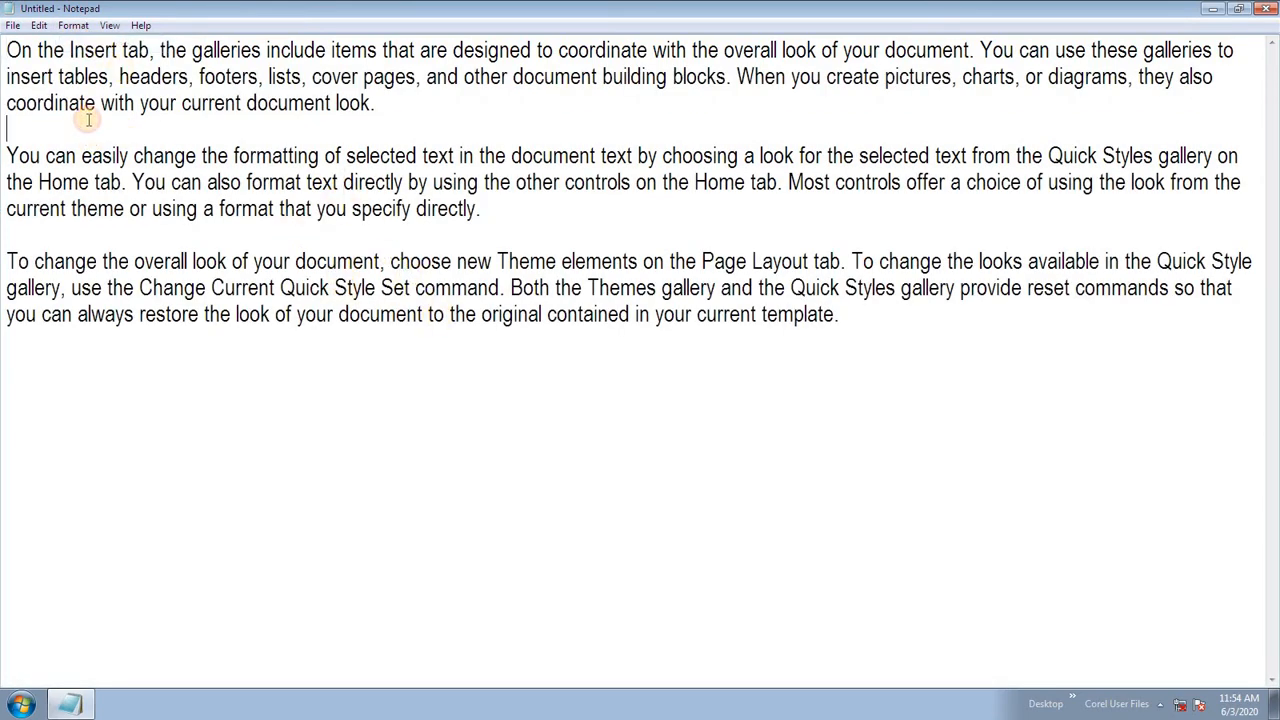
pyautogui.click(68, 26)
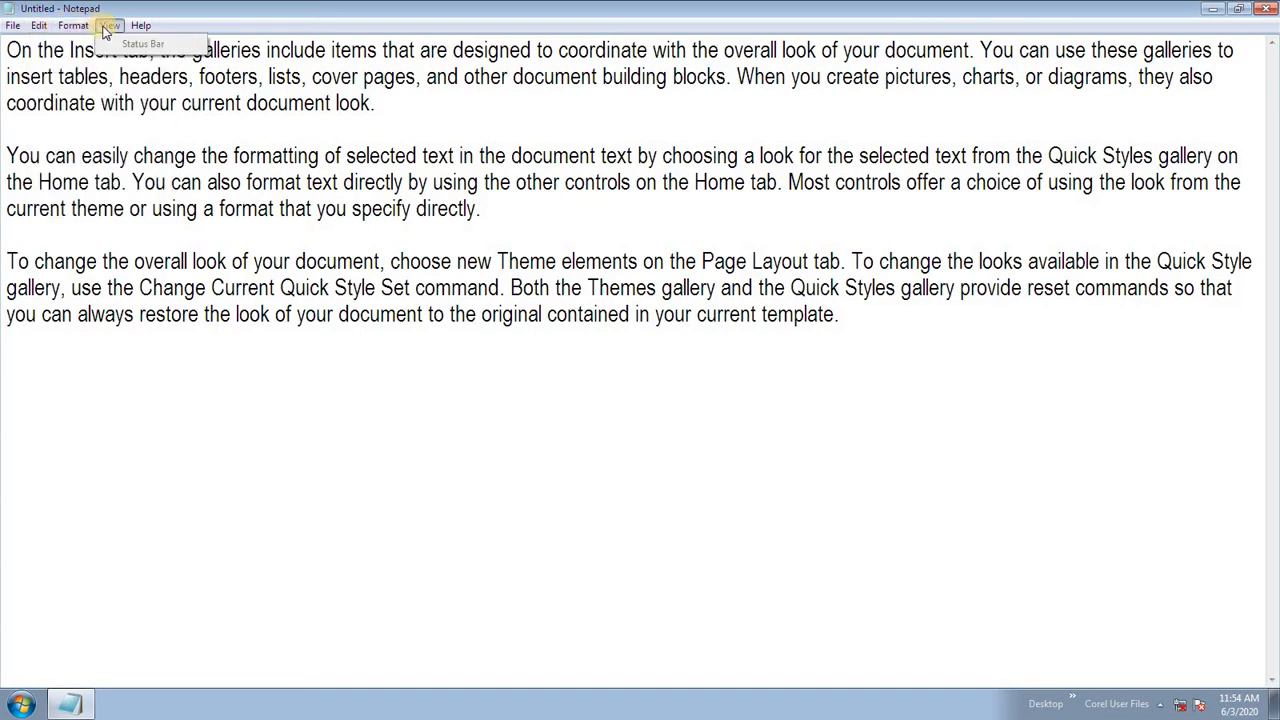
pyautogui.click(11, 27)
pyautogui.click(11, 27)
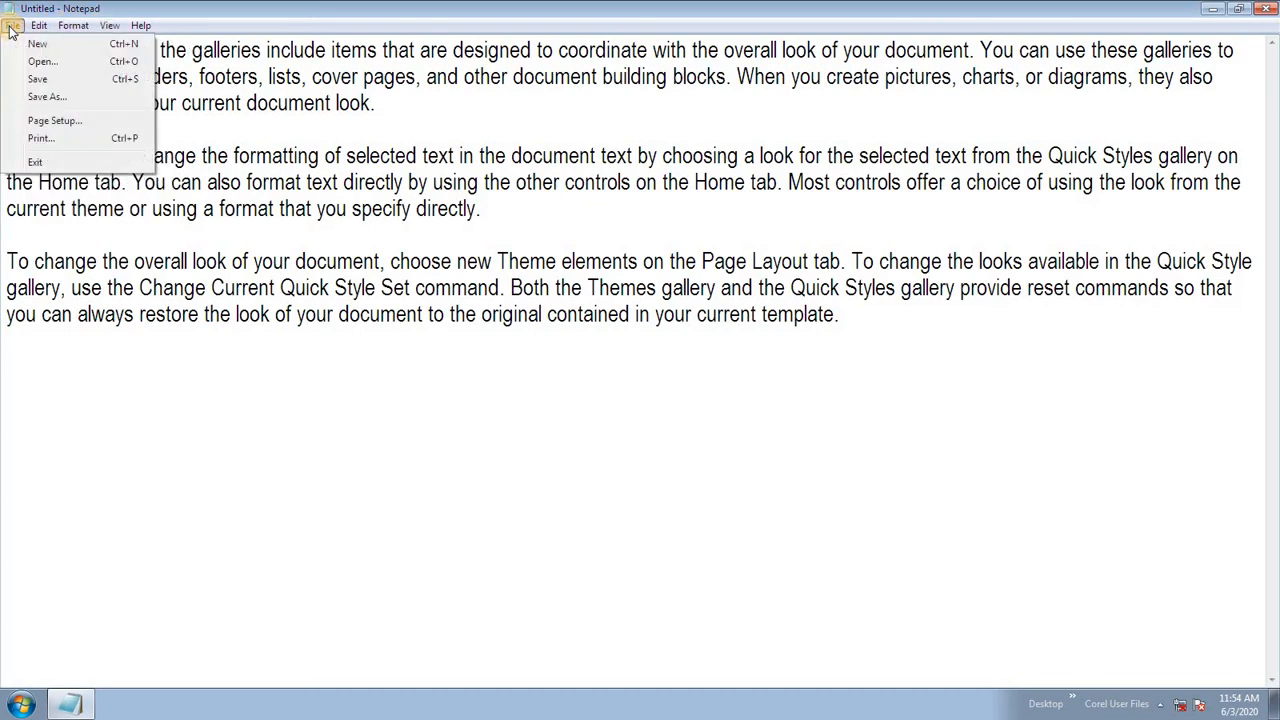
pyautogui.click(28, 85)
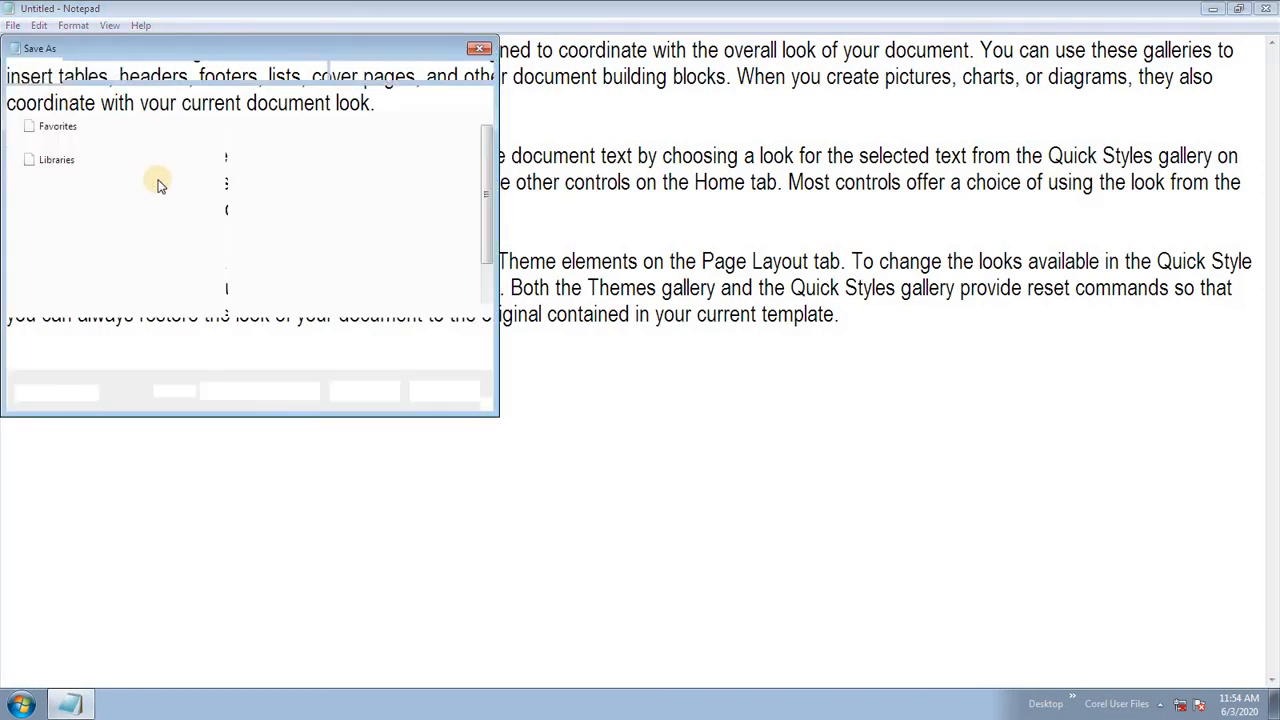
pyautogui.click(184, 334)
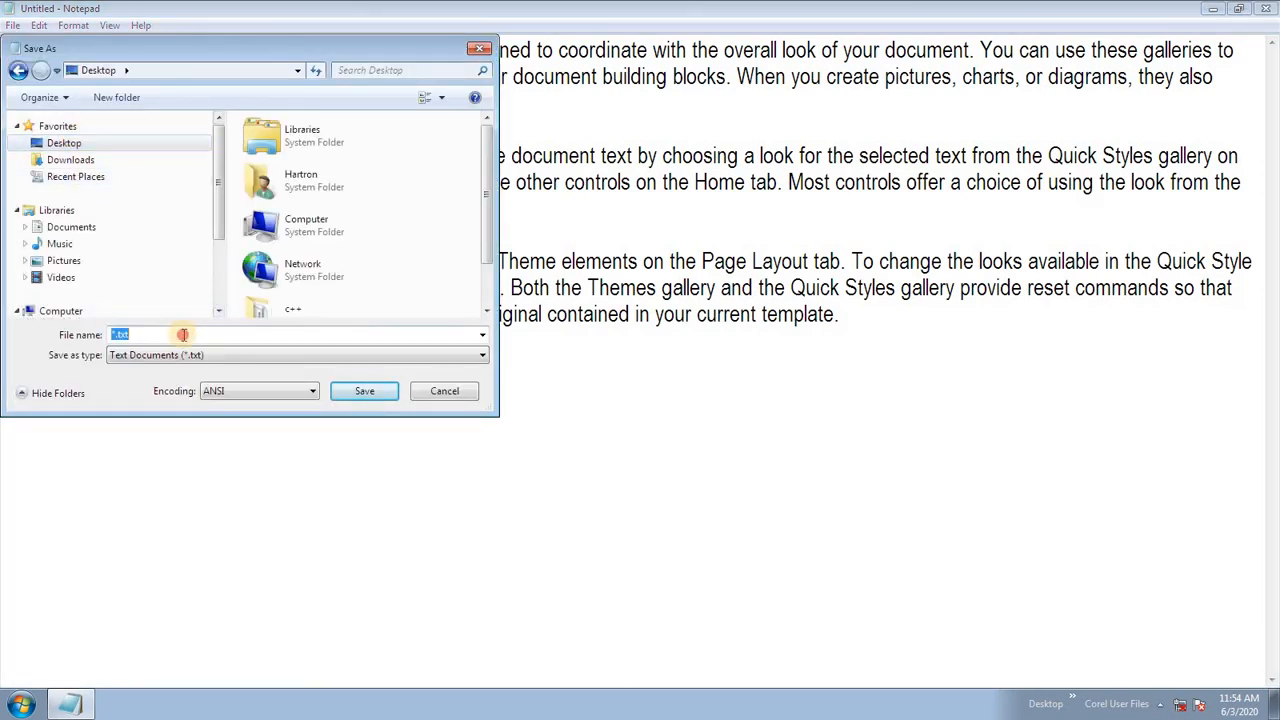
pyautogui.write('my')
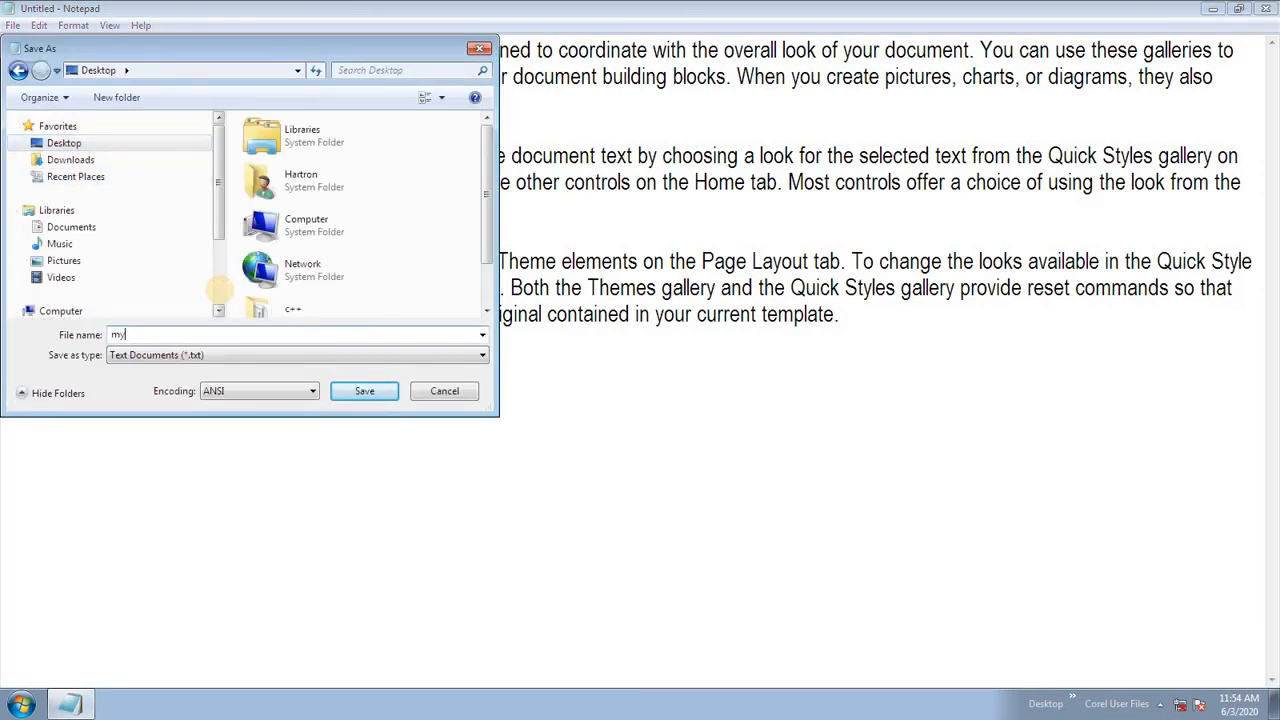
pyautogui.write('-notepad-file')
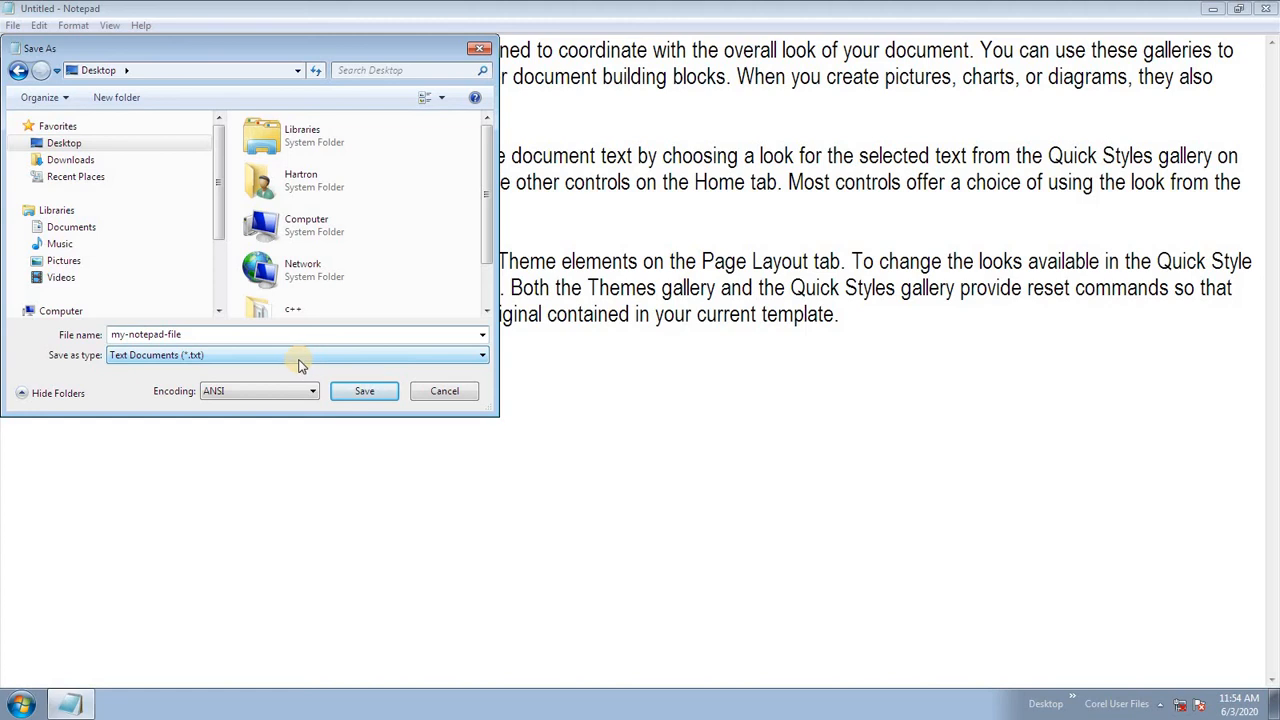
pyautogui.click(360, 391)
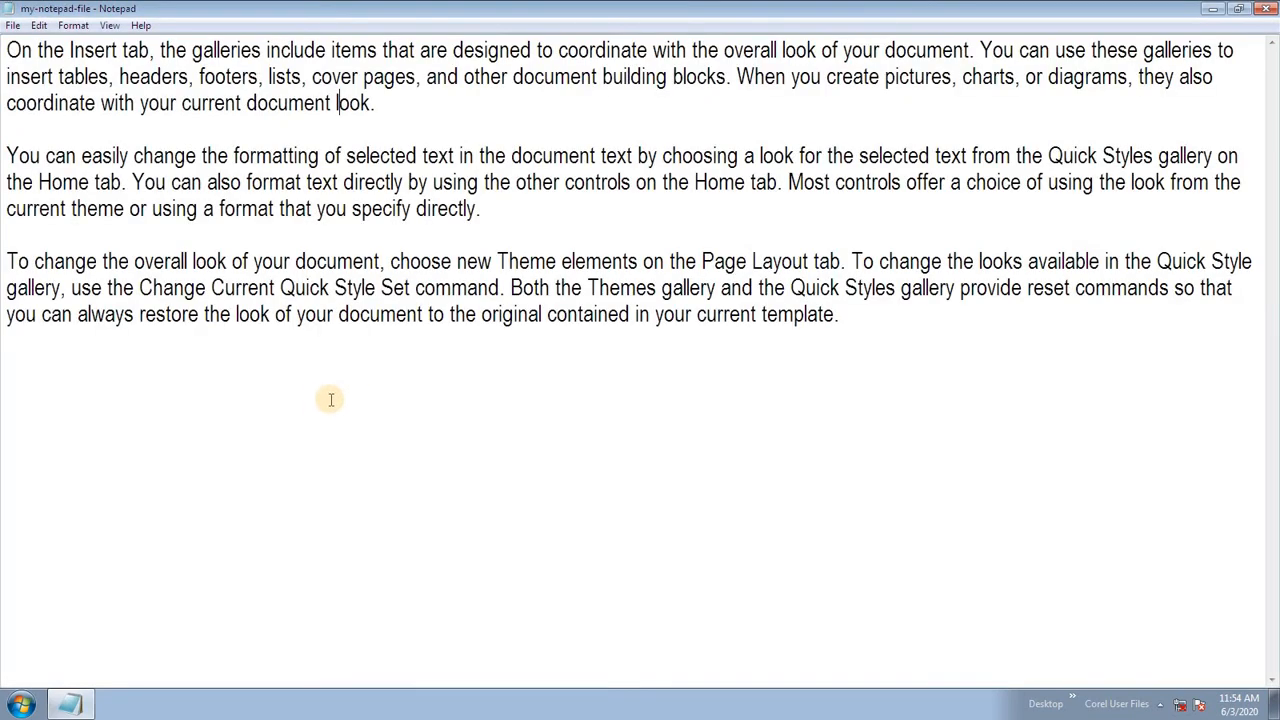
# Close the document window, reopen my-notepad-file from the desktop and maximize it.
pyautogui.click(1262, 8)
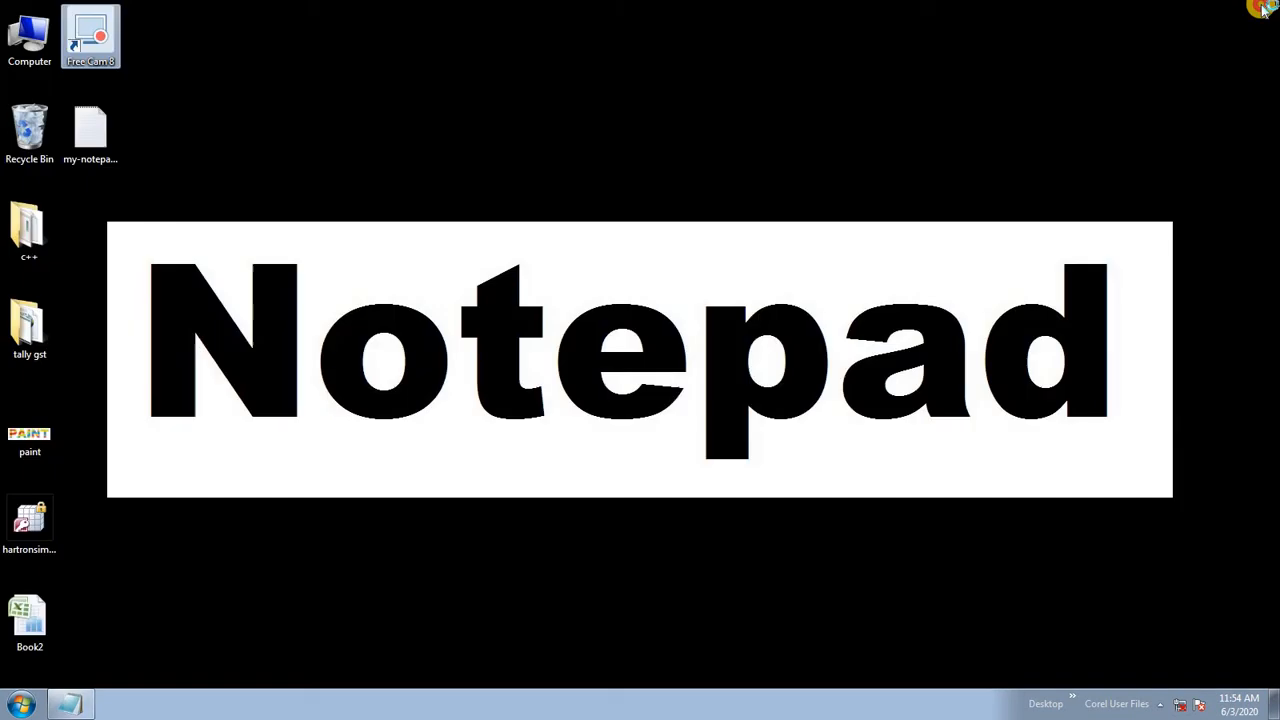
pyautogui.doubleClick(80, 140)
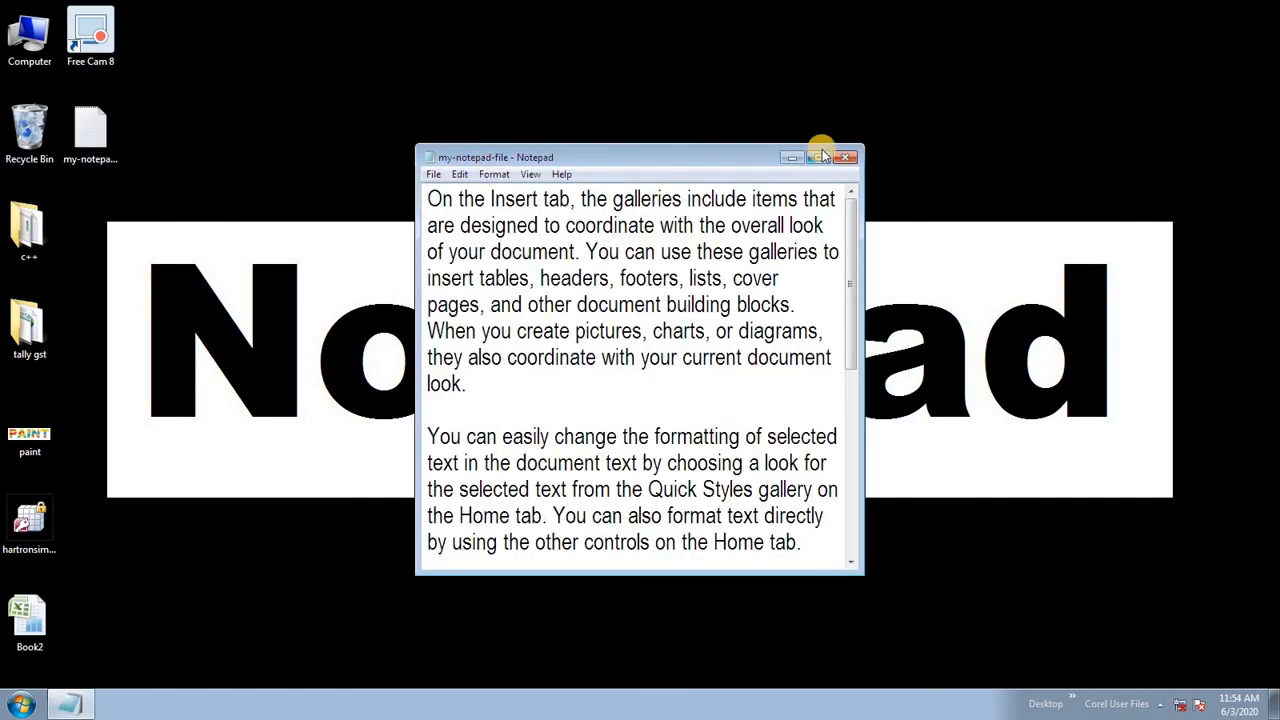
pyautogui.click(819, 156)
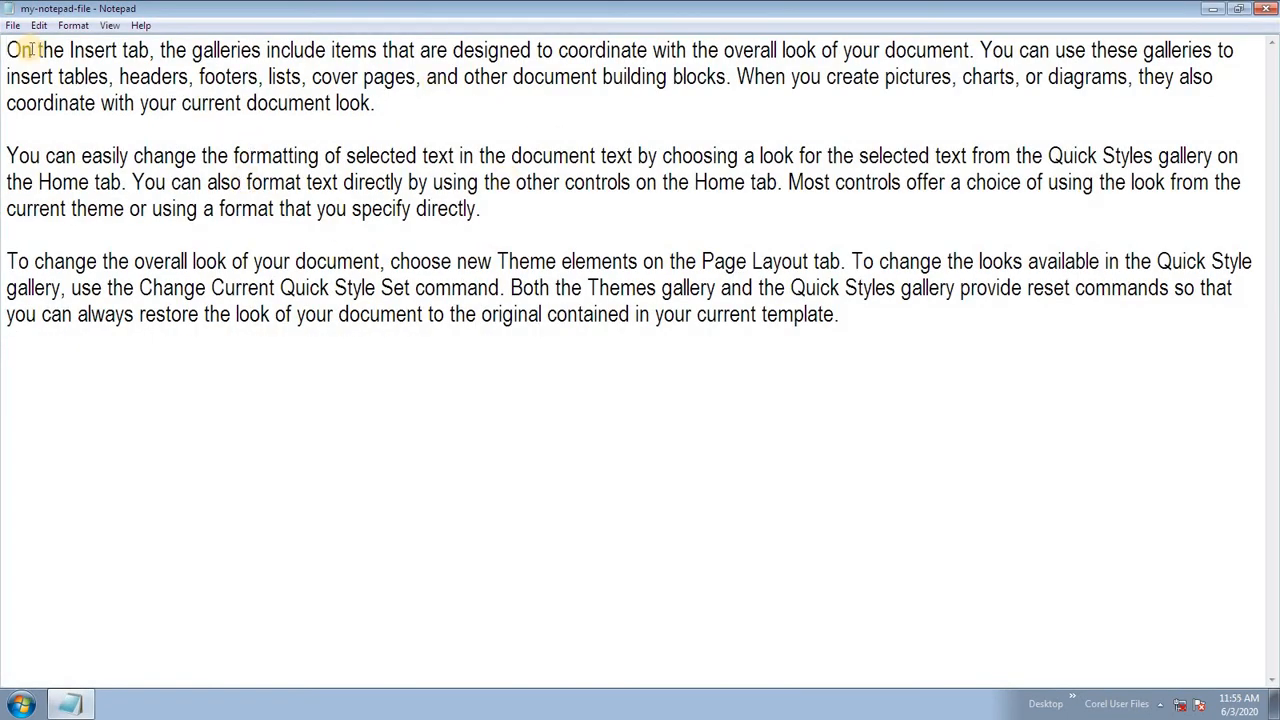
# Start a new blank document, and open my-notepad-file from the Desktop folder again.
pyautogui.click(12, 25)
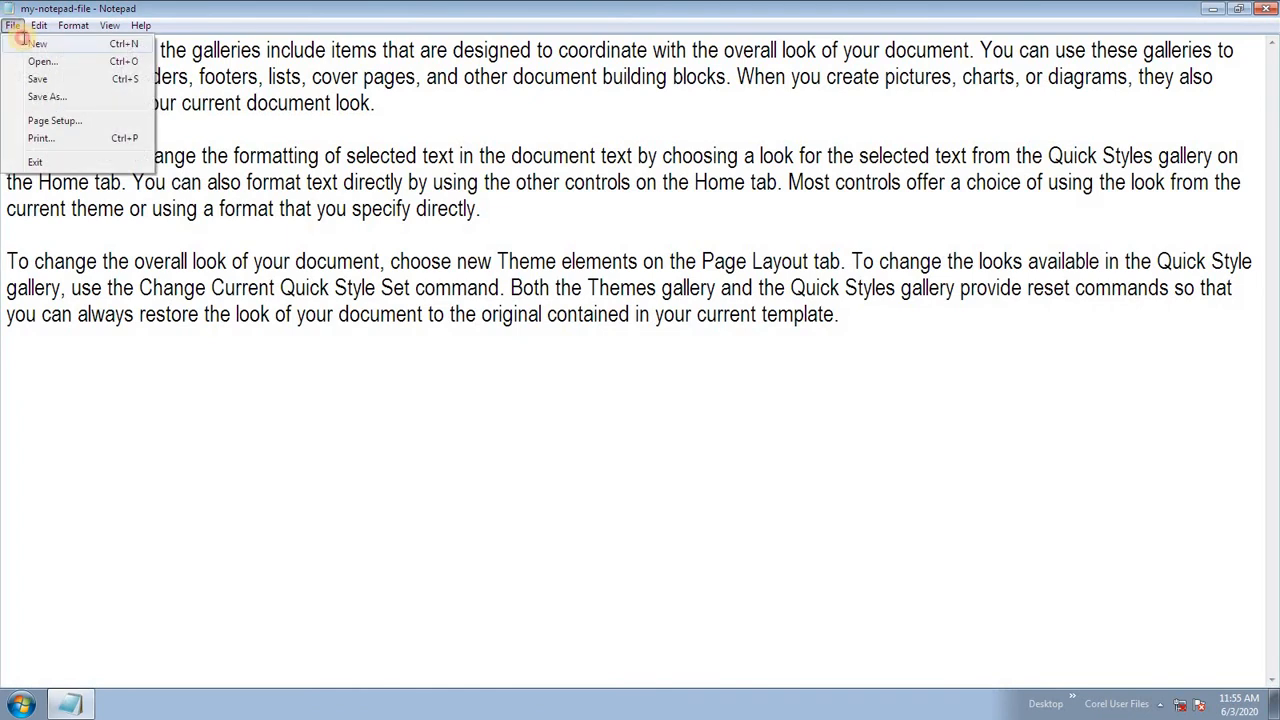
pyautogui.click(35, 44)
pyautogui.click(12, 25)
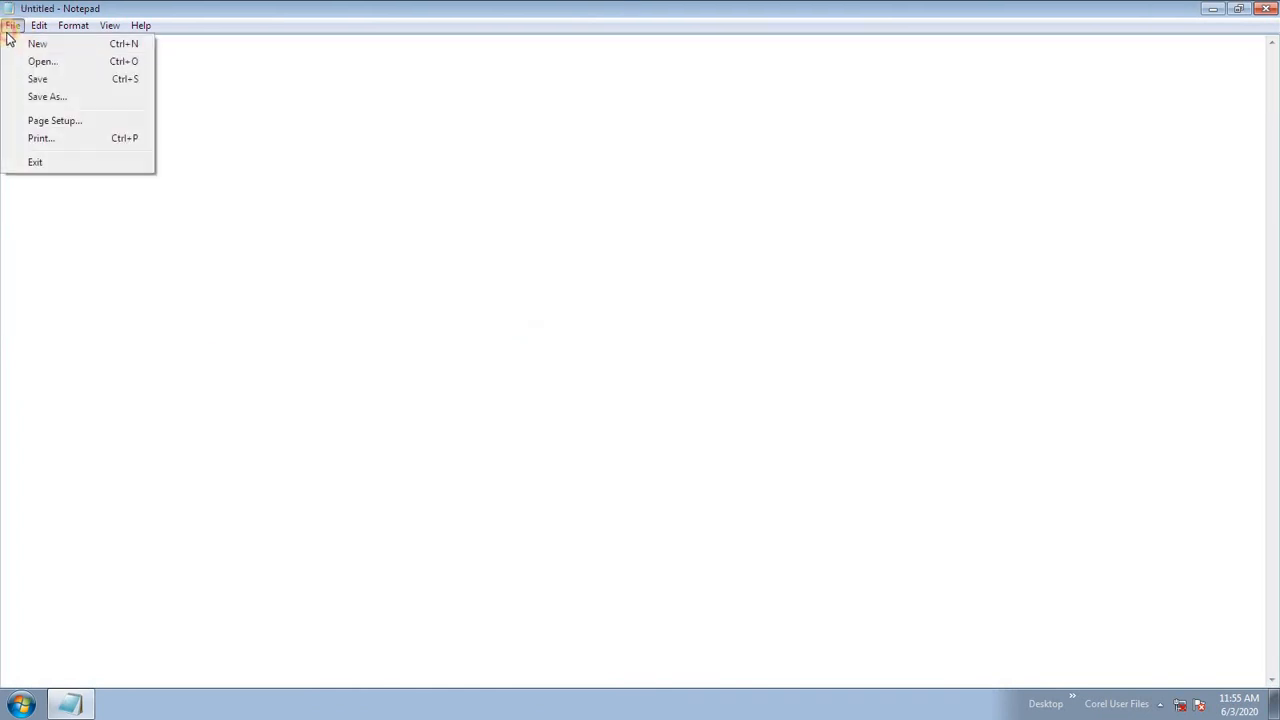
pyautogui.click(34, 65)
pyautogui.click(357, 271)
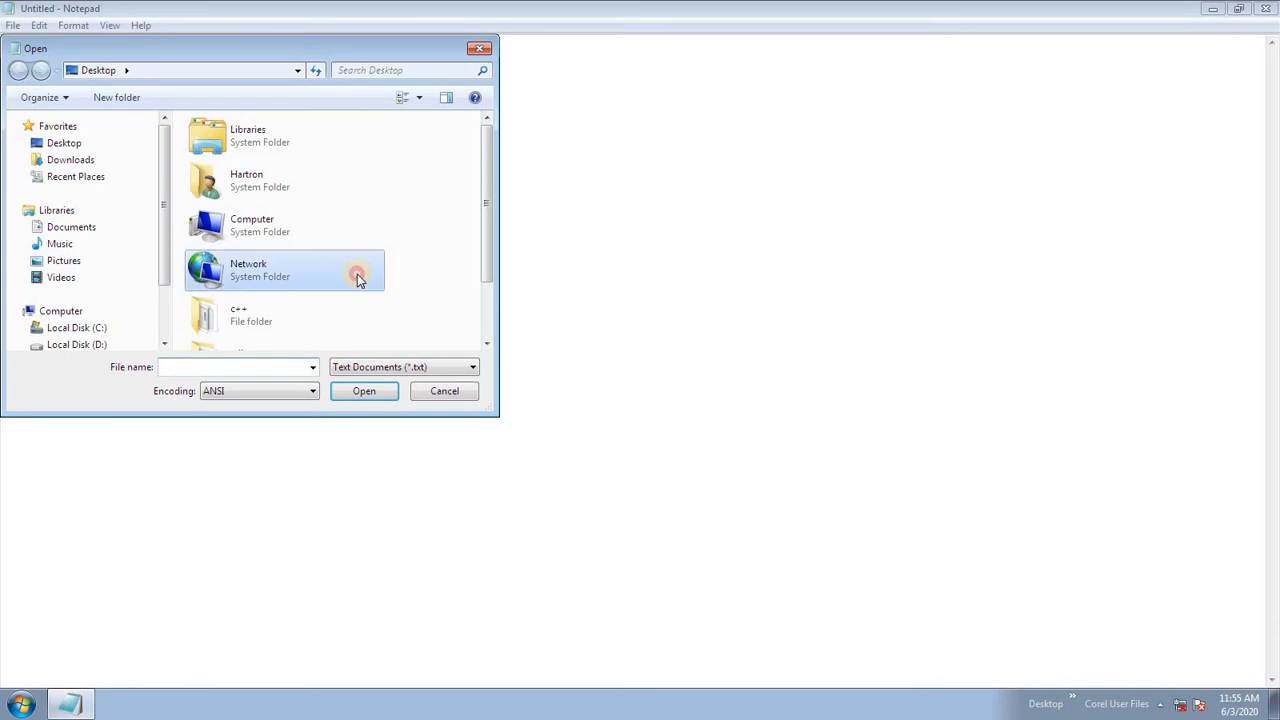
pyautogui.scroll(-2, 357, 273)
pyautogui.doubleClick(337, 323)
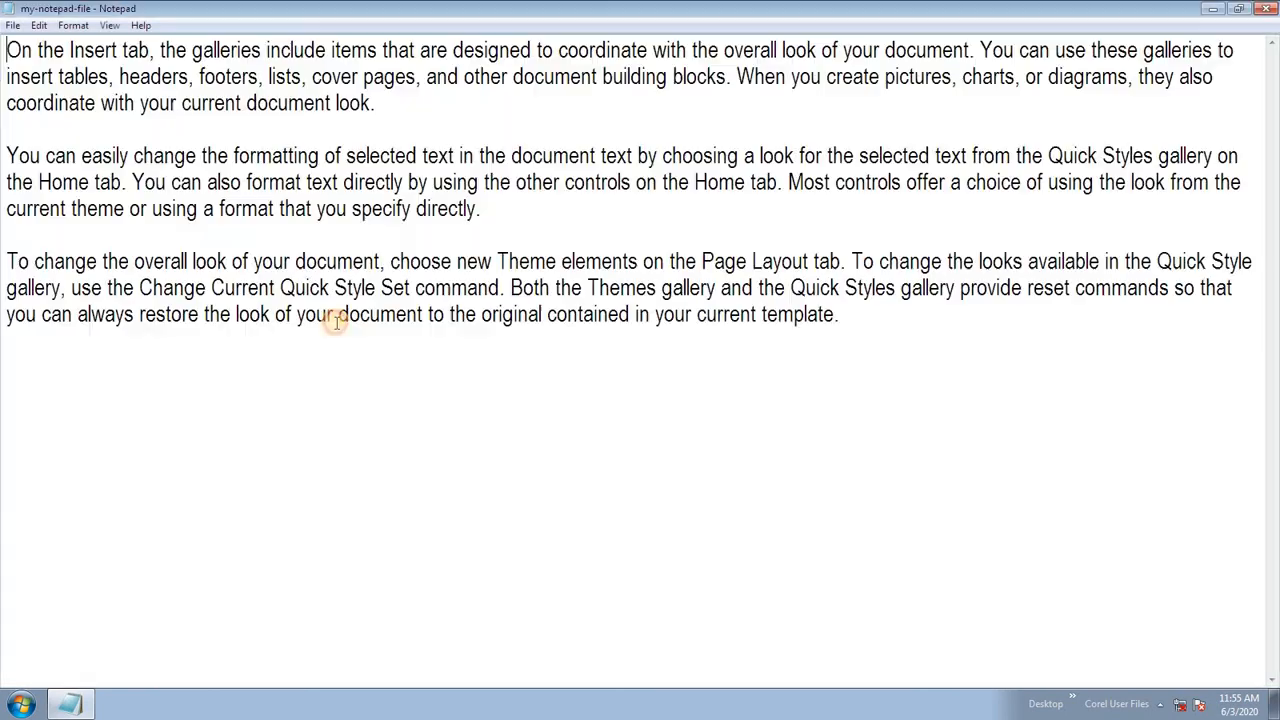
# Set the paper size to A4 in the page setup.
pyautogui.click(13, 25)
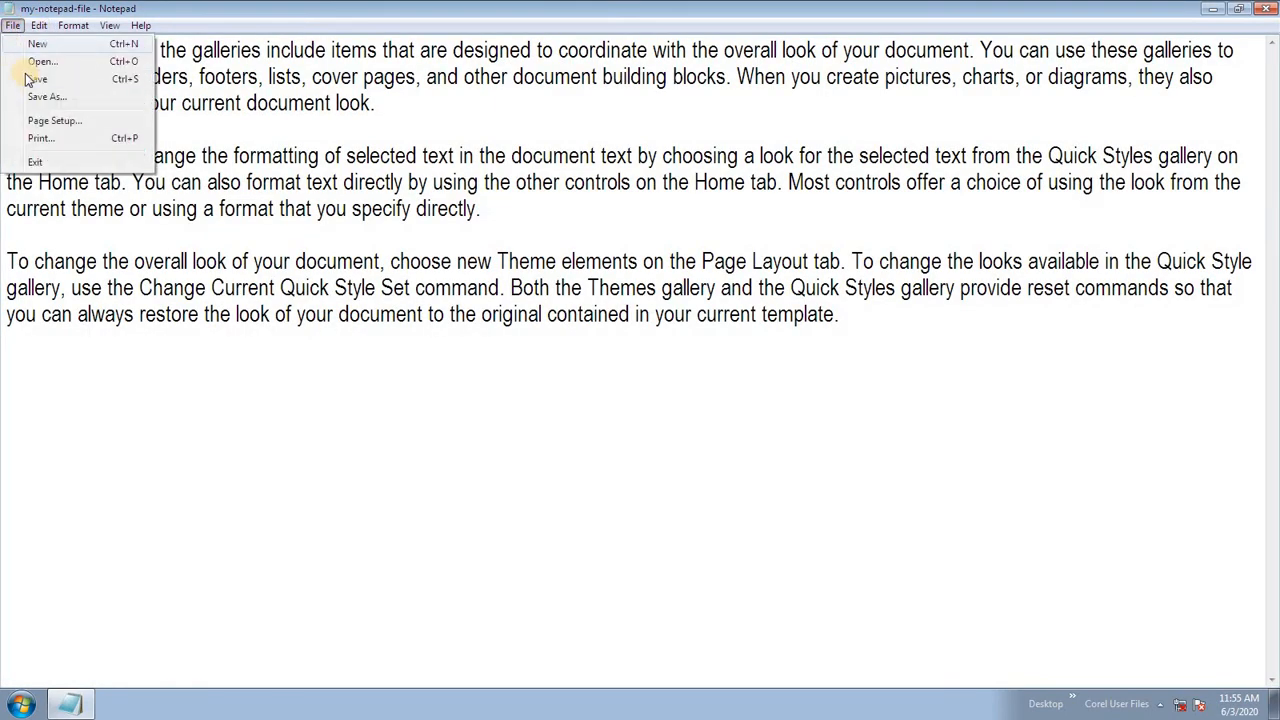
pyautogui.click(54, 122)
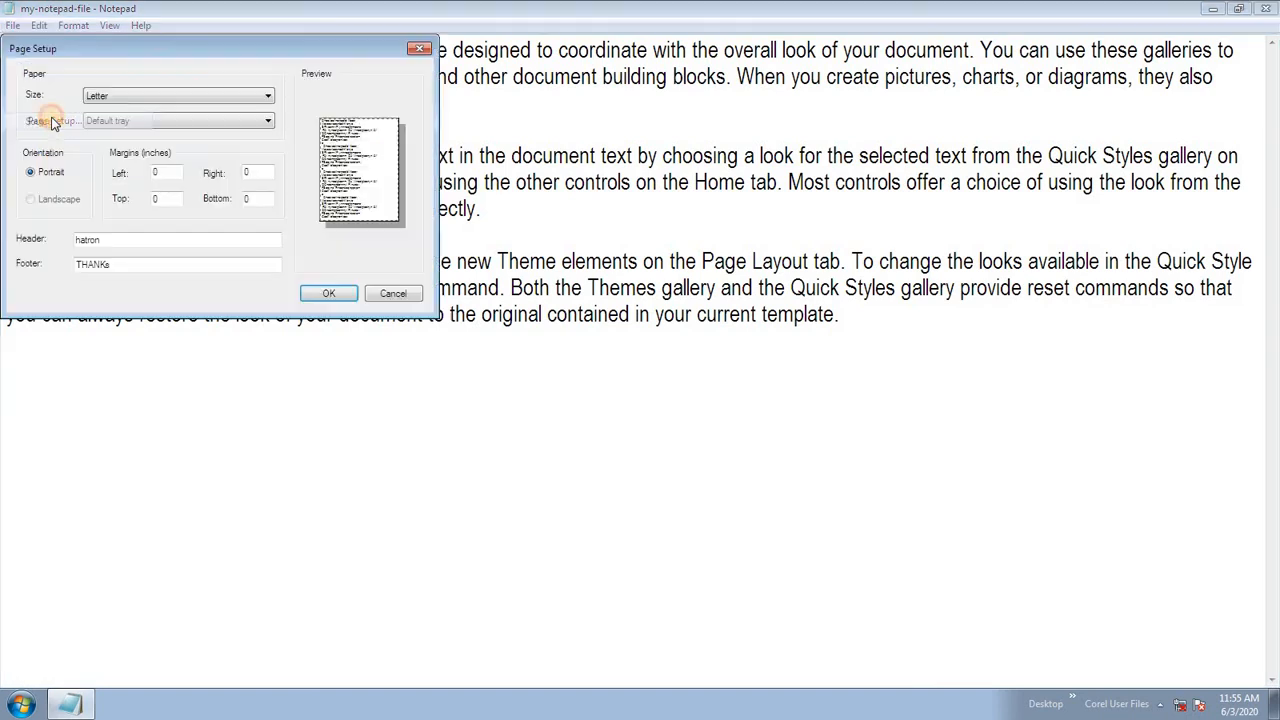
pyautogui.click(127, 100)
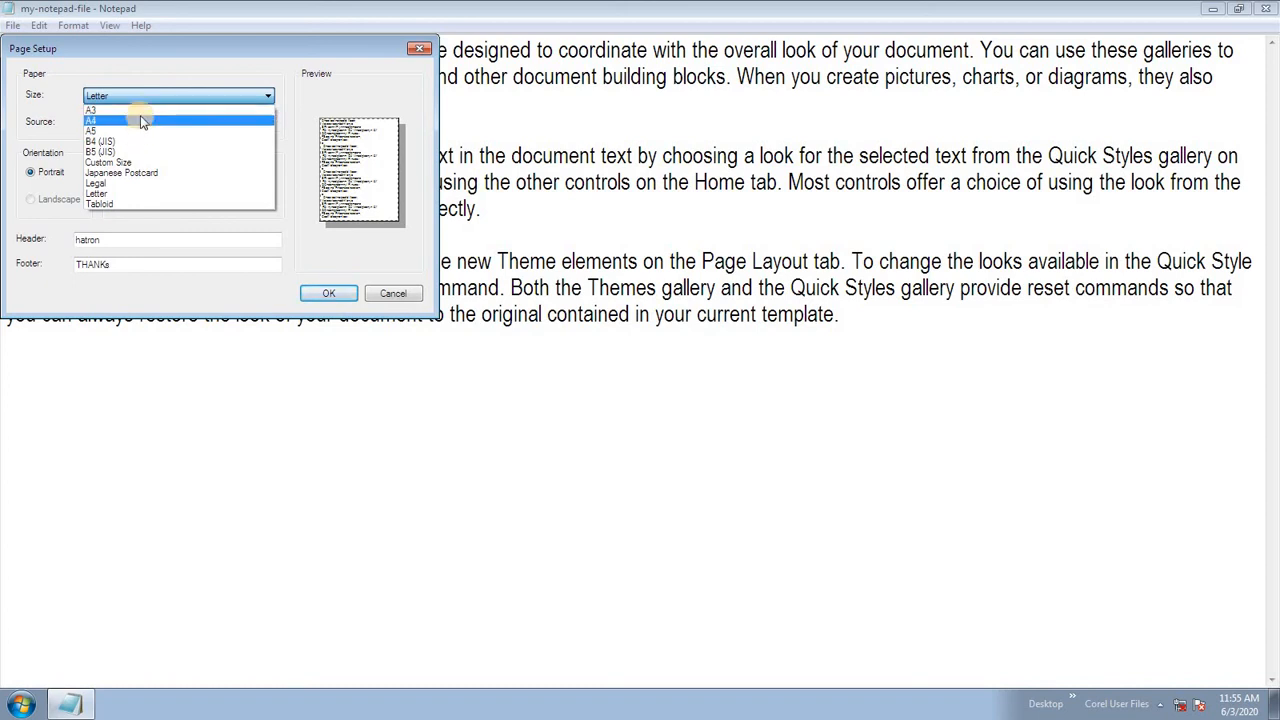
pyautogui.click(143, 121)
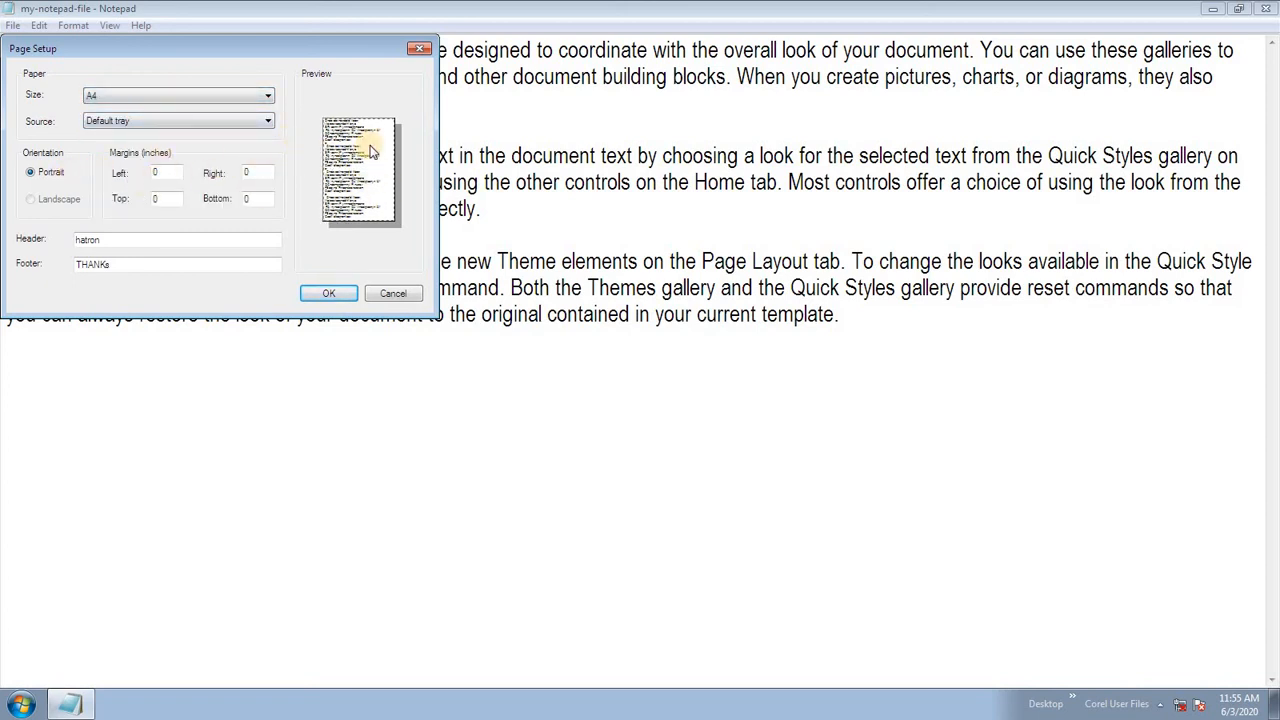
# Set the left, right, top and bottom page margins to 0.5 inches each and apply the page setup.
pyautogui.doubleClick(165, 173)
pyautogui.write('0.5')
pyautogui.press('Tab')
pyautogui.write('0')
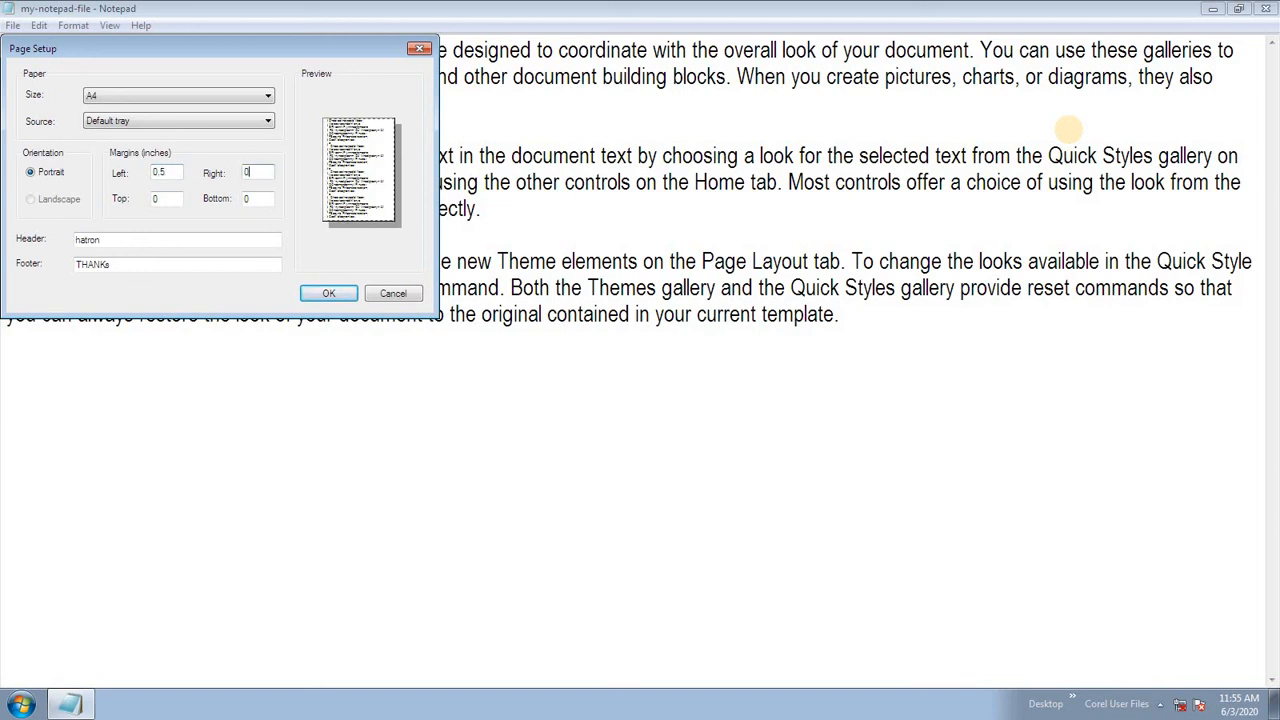
pyautogui.write('.5')
pyautogui.press('Tab')
pyautogui.write('0.5')
pyautogui.press('Tab')
pyautogui.write('0')
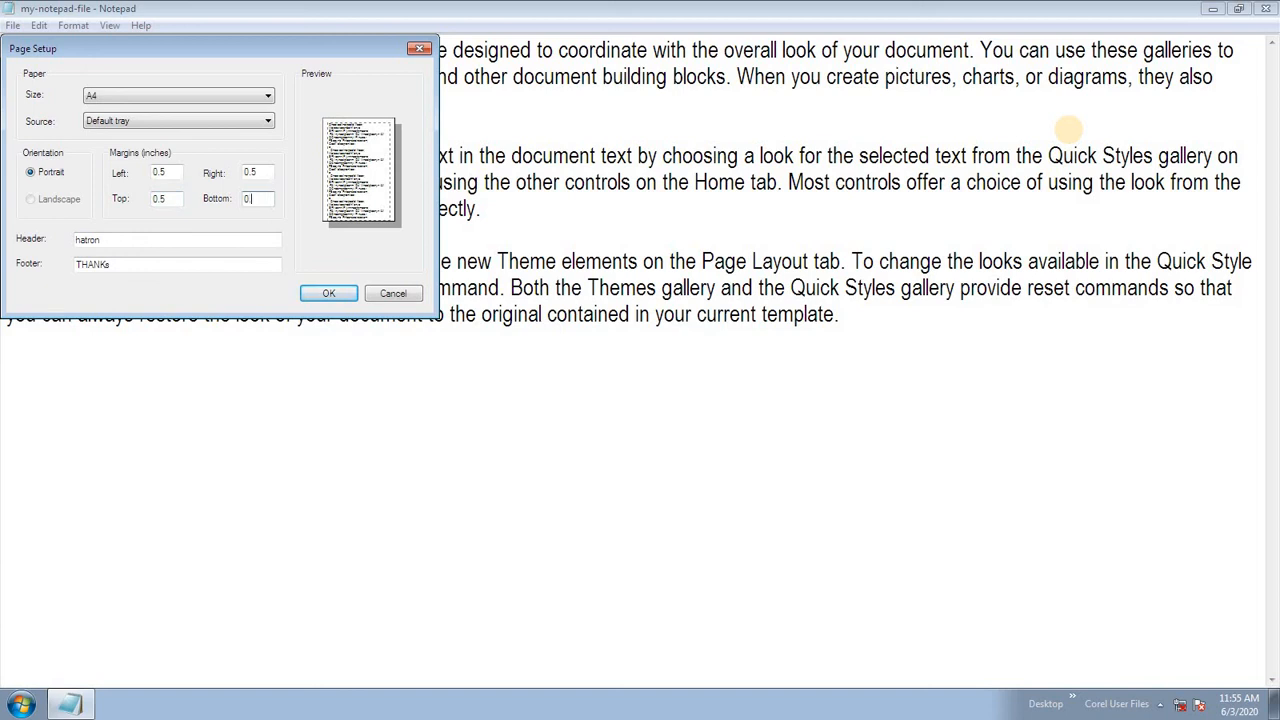
pyautogui.write('.5')
pyautogui.click(314, 296)
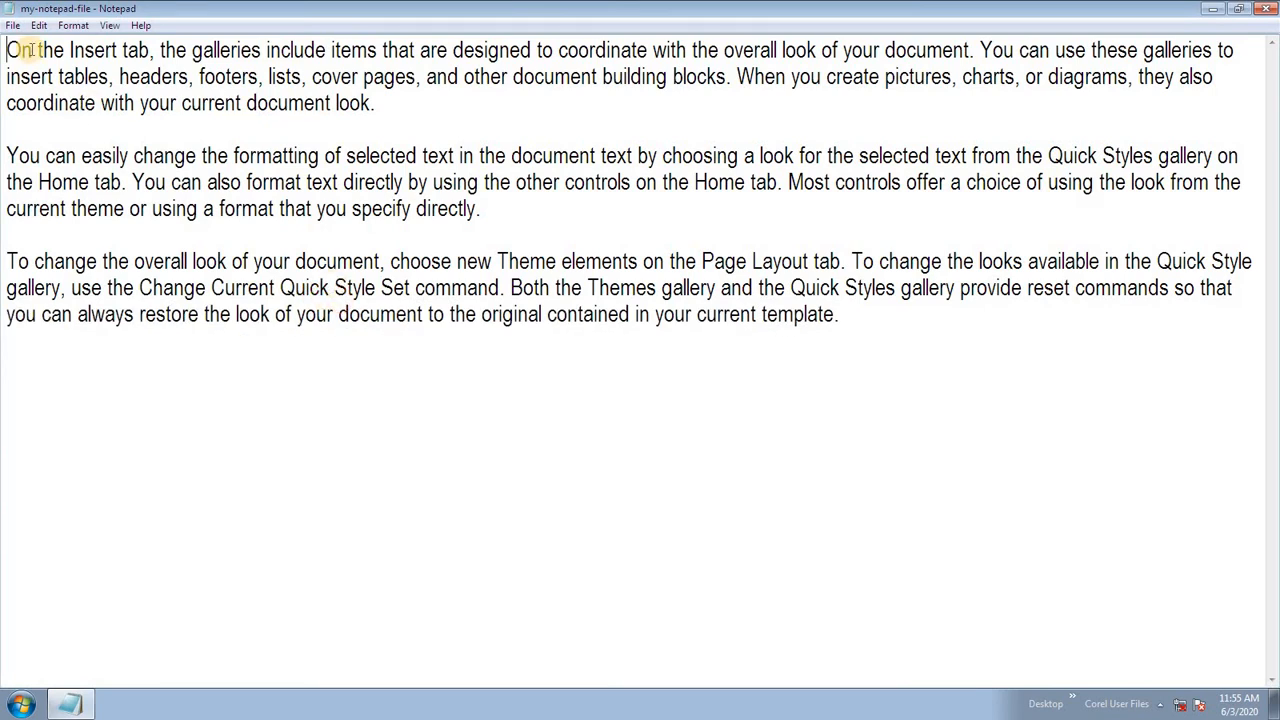
# Examine the header and footer text in the page setup and close it without changes.
pyautogui.click(13, 25)
pyautogui.click(42, 120)
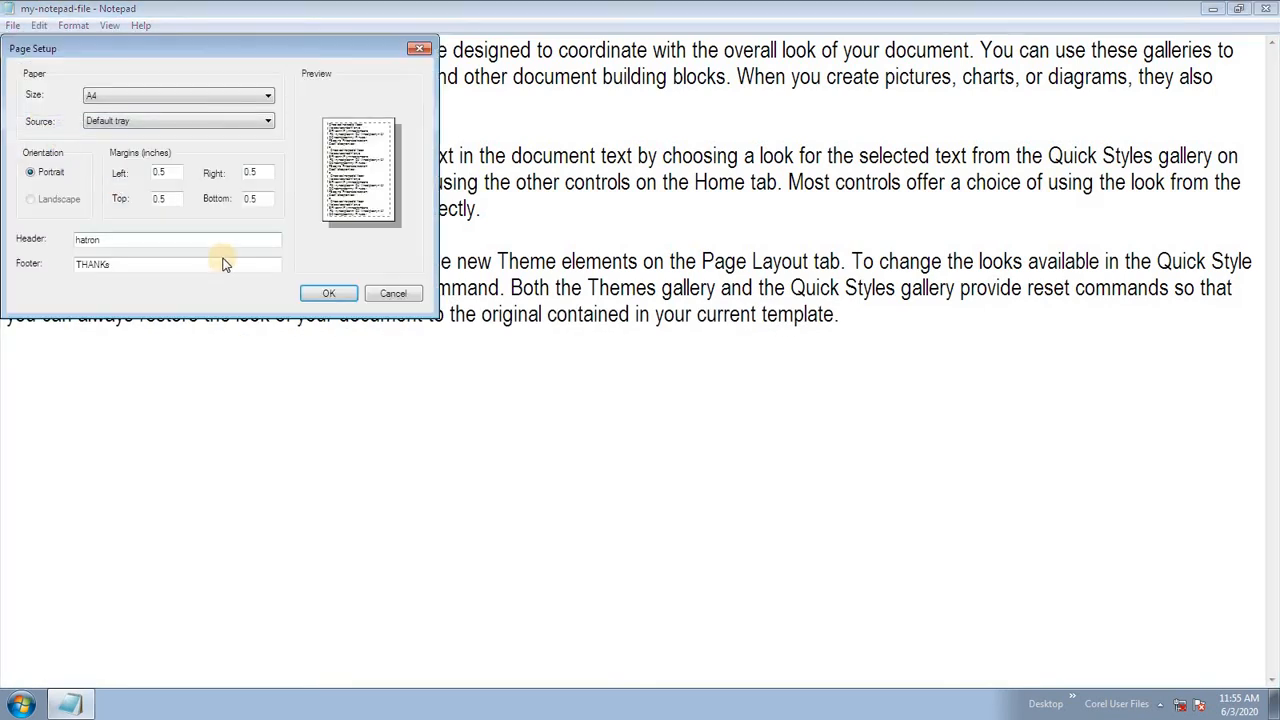
pyautogui.moveTo(120, 240); pyautogui.dragTo(35, 232)
pyautogui.moveTo(124, 263); pyautogui.dragTo(70, 262)
pyautogui.click(390, 294)
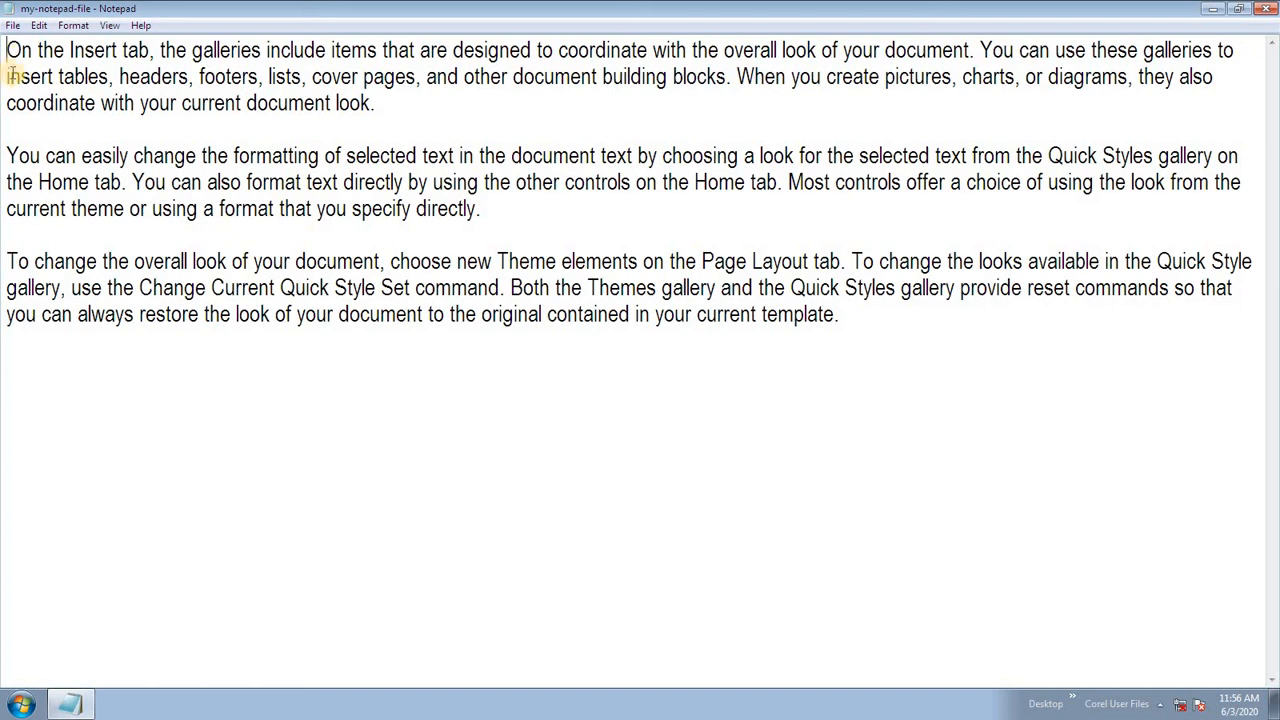
# Try the page header text "Hartron Skill Centre, Near Jat Colege" in the page setup.
pyautogui.click(13, 25)
pyautogui.click(55, 120)
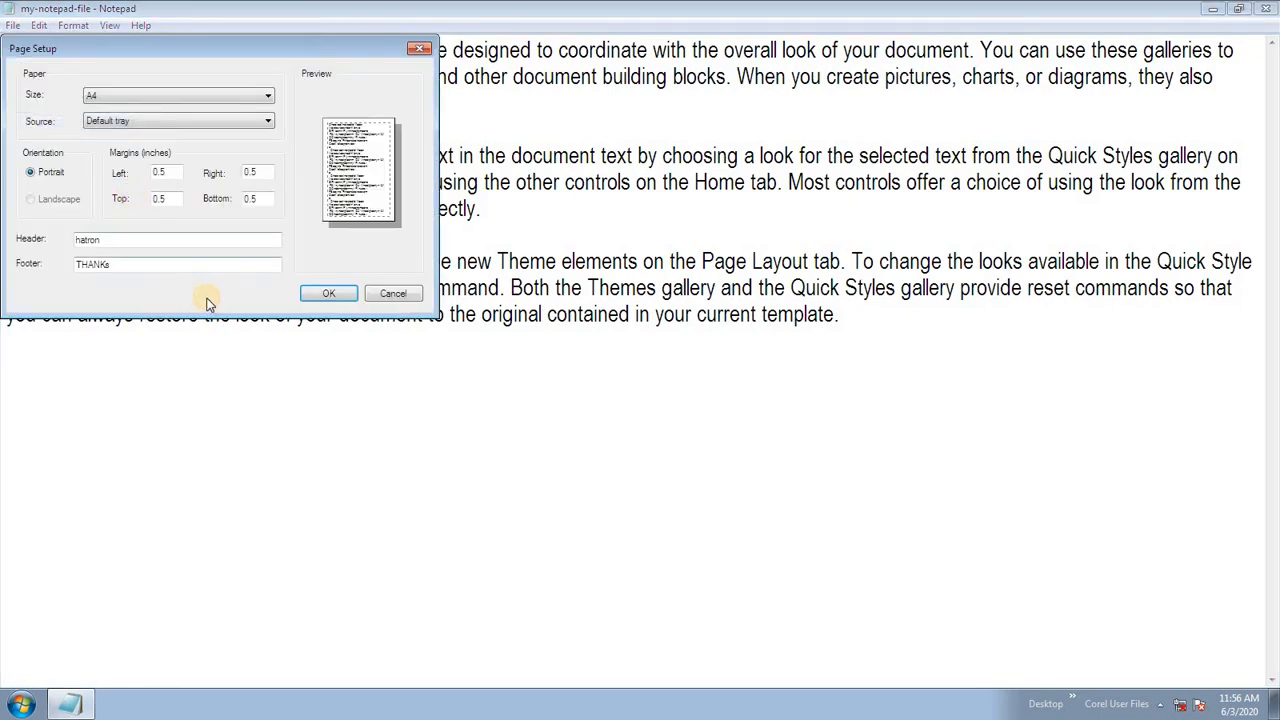
pyautogui.doubleClick(160, 240)
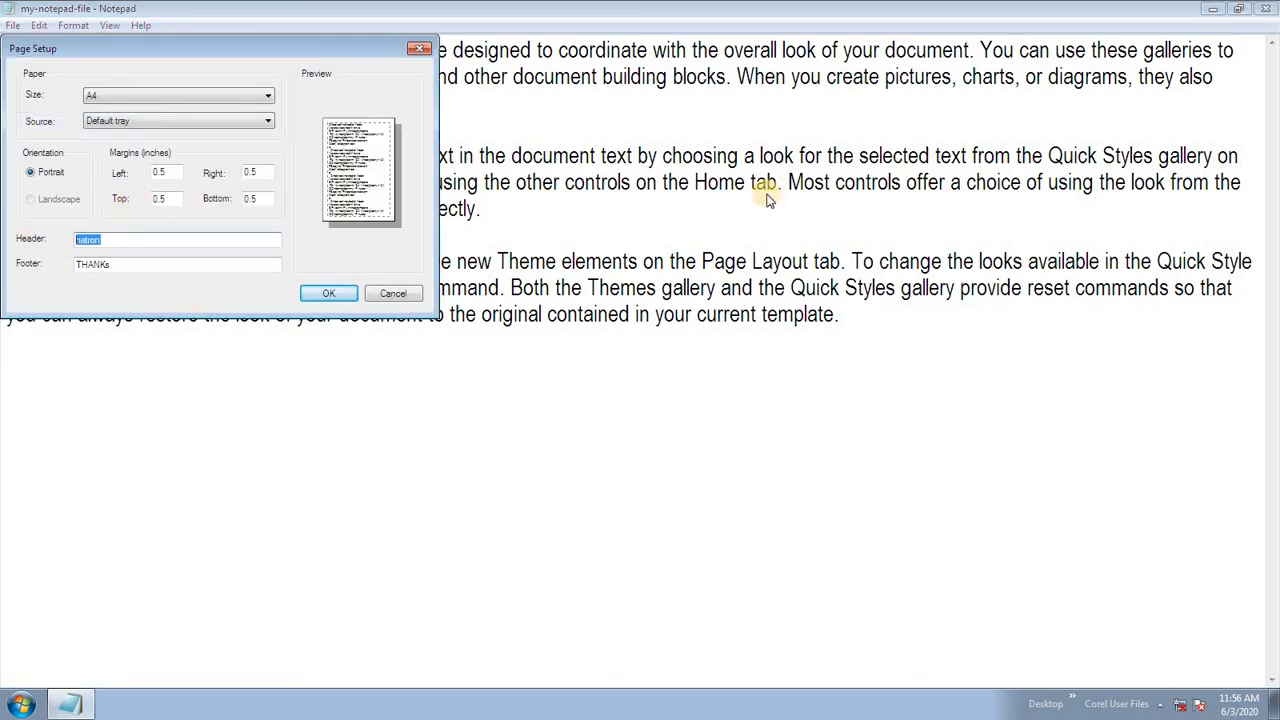
pyautogui.write('Har')
pyautogui.write('ron Skill Centre, Near Jat Colege,H')
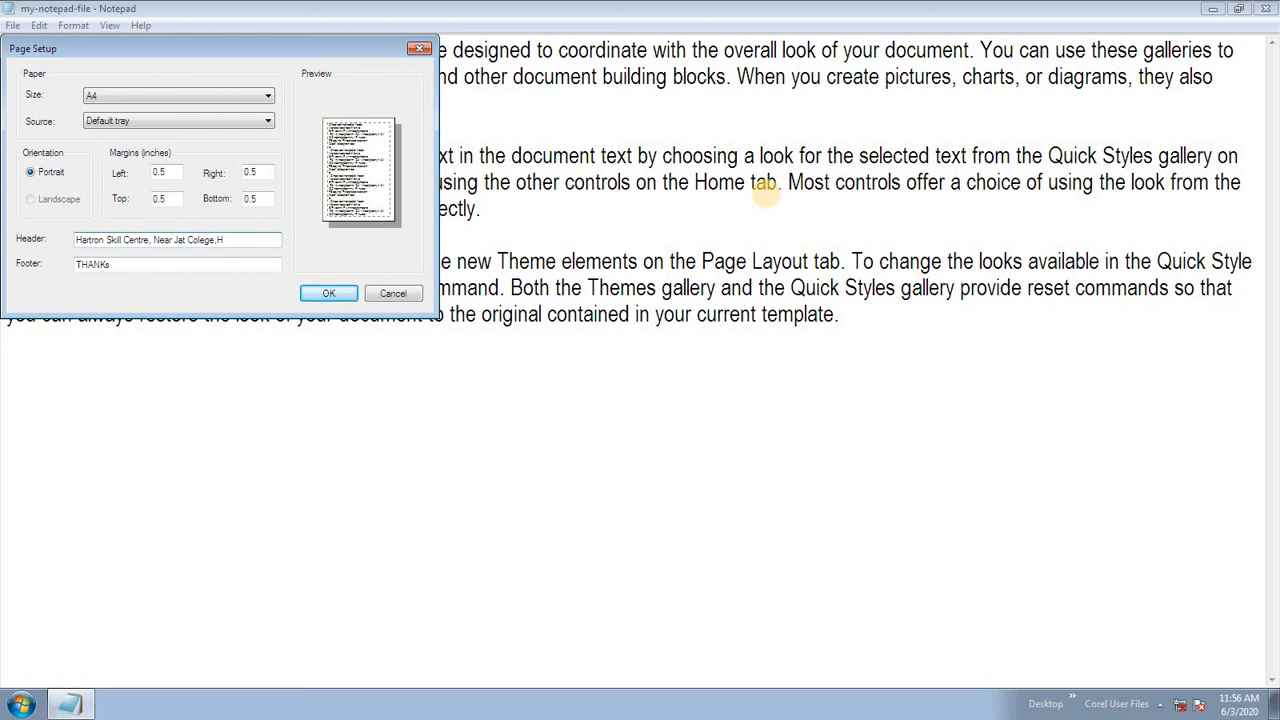
pyautogui.press('BackSpace')
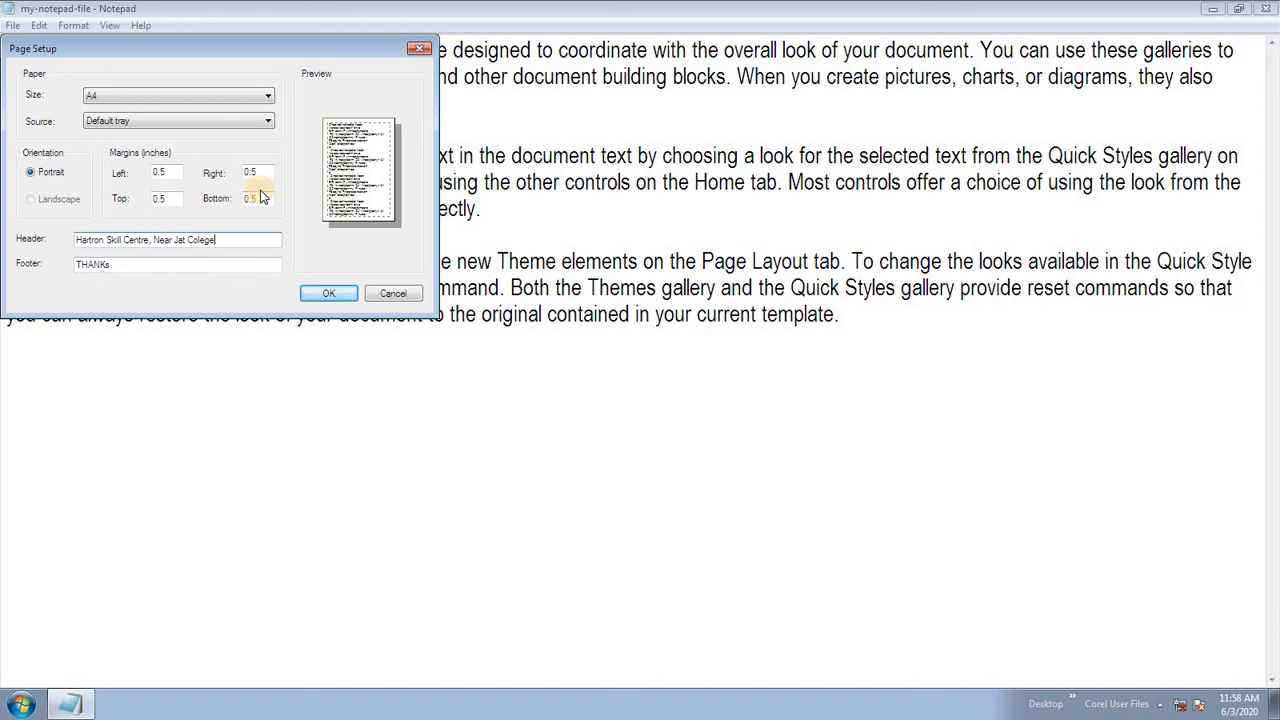
# Try the footer text "HDCS CCFA HDFA OA FA" and dismiss the page setup without applying it.
pyautogui.doubleClick(145, 264)
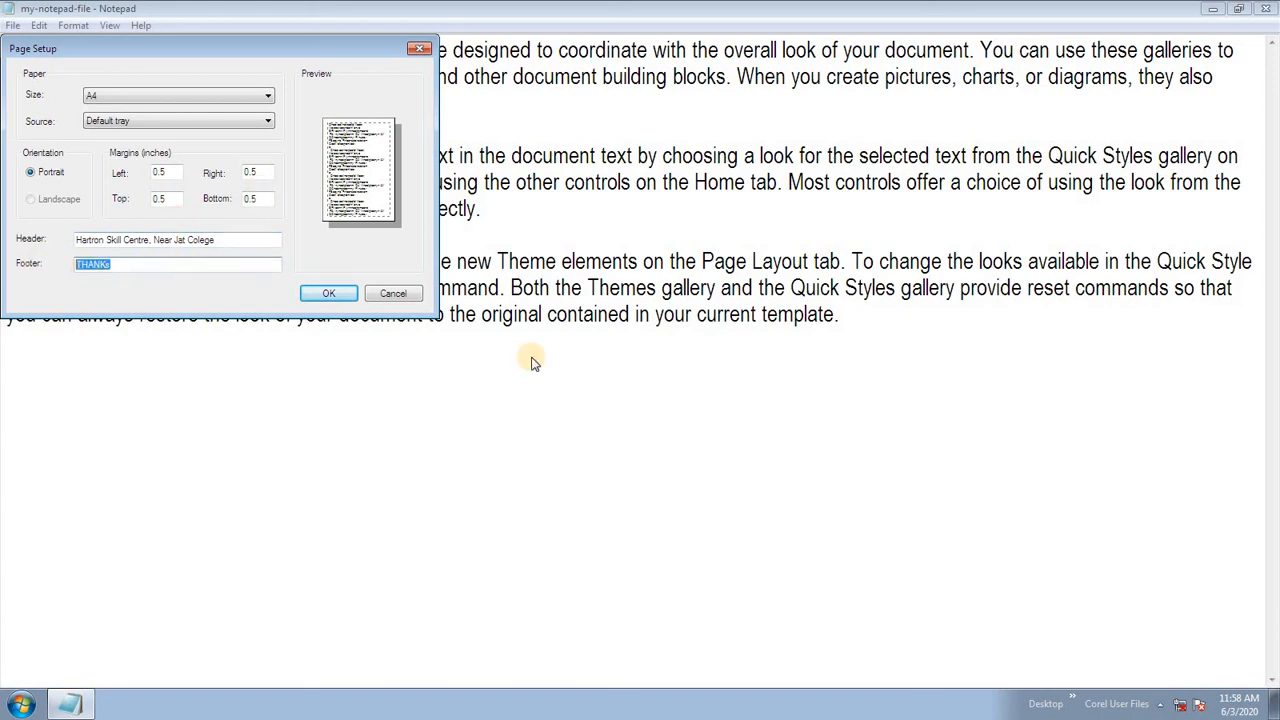
pyautogui.write('H')
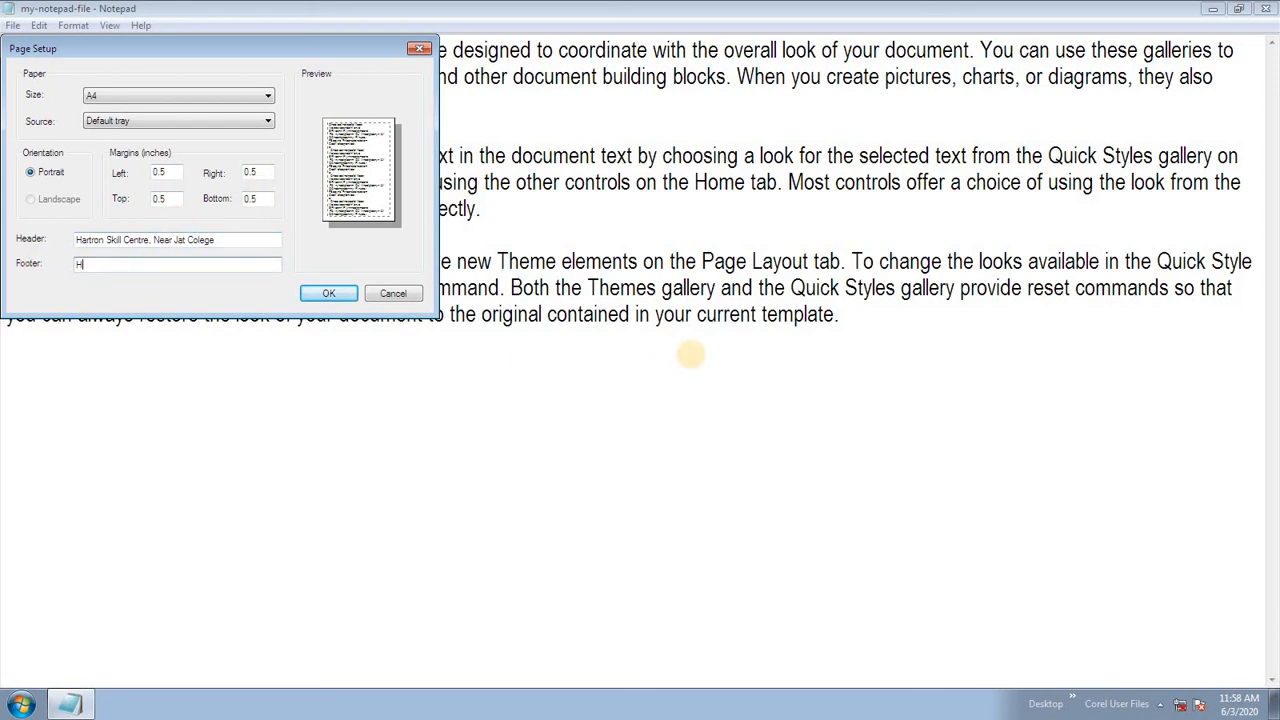
pyautogui.write('DCS CCFA HDFA OA FA')
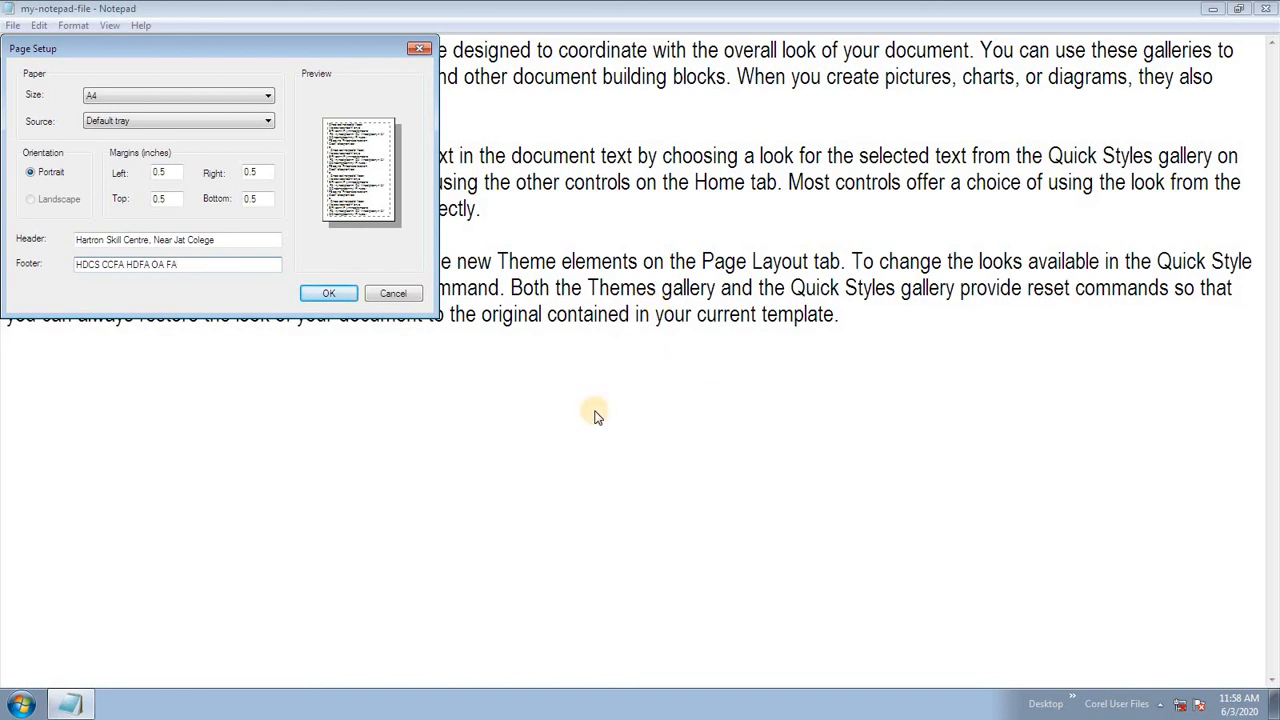
pyautogui.click(405, 294)
# Below the last paragraph, add two tab-separated lines of header and footer codes: Date &D and Time &T.
pyautogui.click(408, 425)
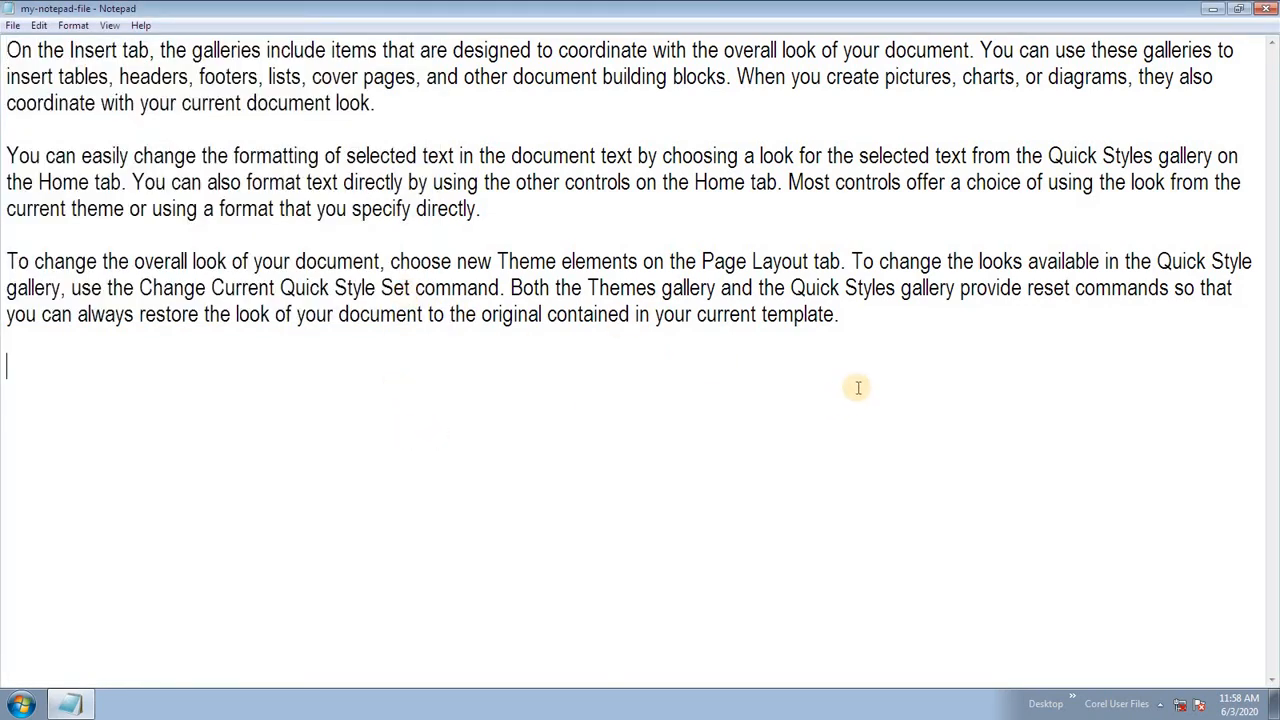
pyautogui.write('Date\t&D')
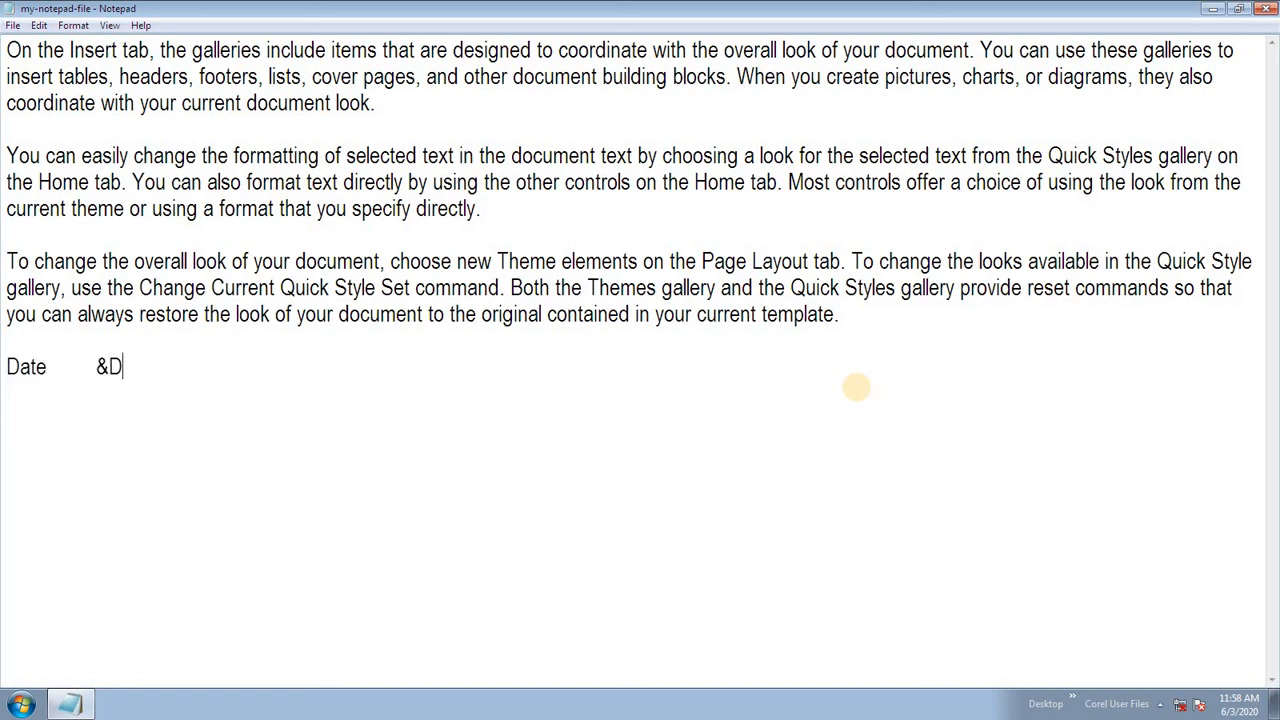
pyautogui.press('Return')
pyautogui.write('Time\t&T')
pyautogui.press('Return')
# Add a tab-separated line for the file name code below the Time line: File &F.
pyautogui.write('File')
pyautogui.press('Tab')
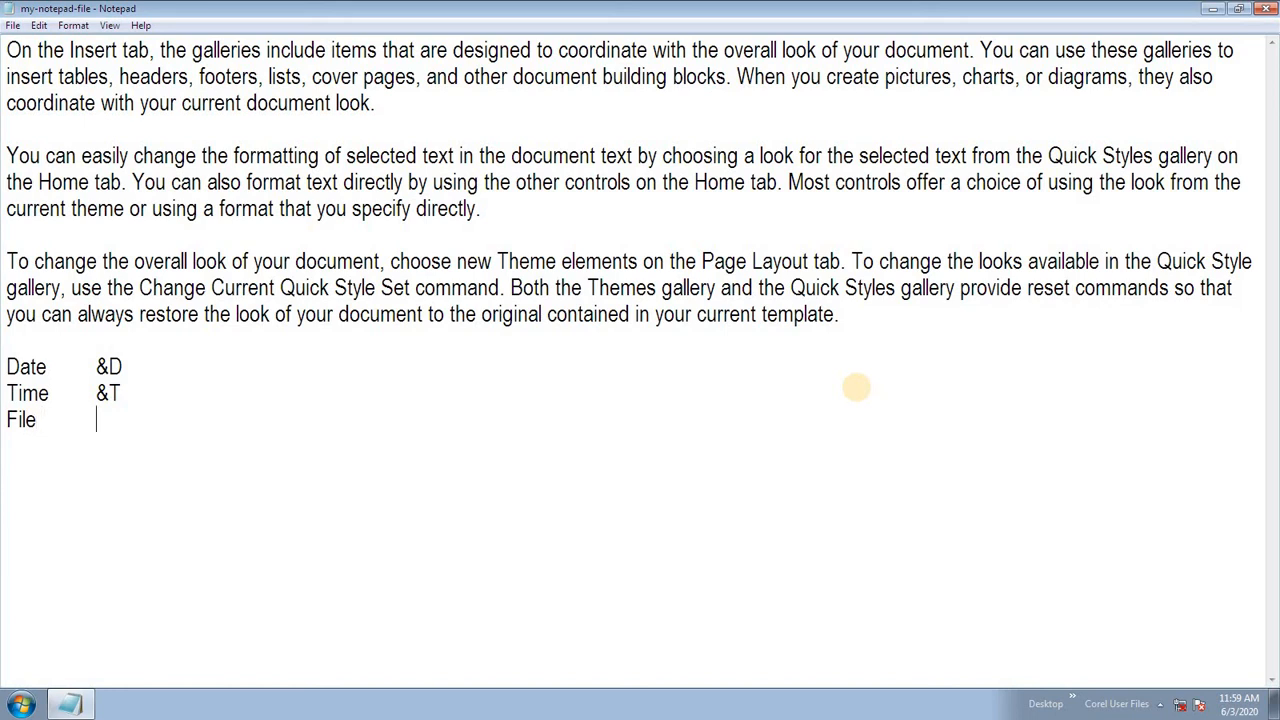
pyautogui.write('&T')
pyautogui.press('BackSpace')
pyautogui.write('F')
pyautogui.press('Return')
# Add two tab-separated lines of codes below the File line: Page &P and Right &R.
pyautogui.write('Pg')
pyautogui.press('BackSpace')
pyautogui.write('age')
pyautogui.press('Tab')
pyautogui.write('&')
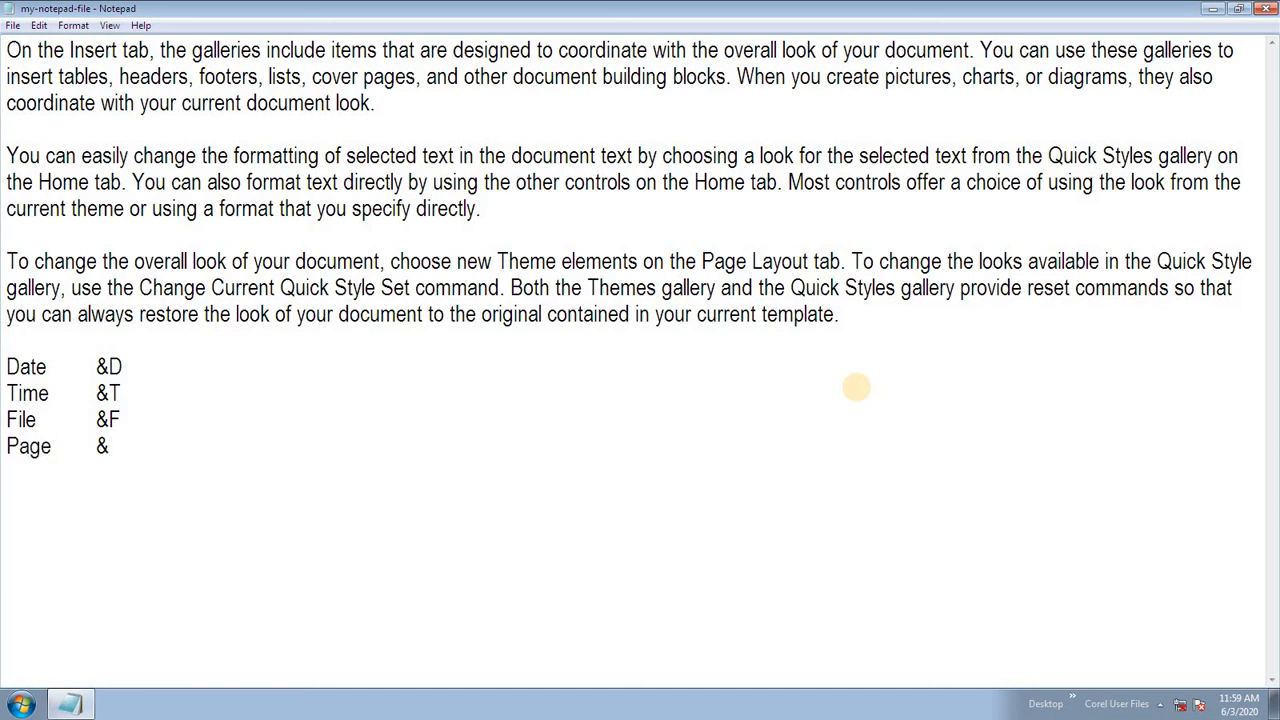
pyautogui.write('P')
pyautogui.write('Right')
pyautogui.press('Tab')
pyautogui.write('&R')
pyautogui.press('Return')
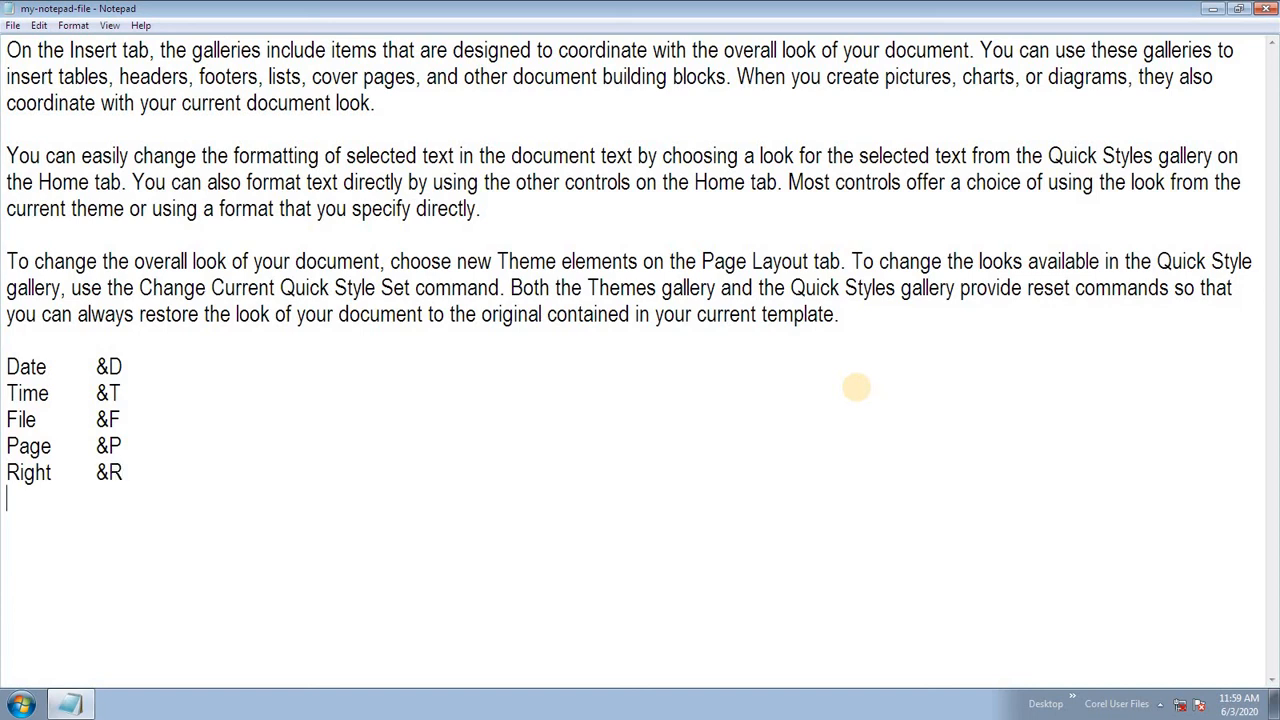
# Add two tab-separated alignment code lines below the Right line: Left &L and Center &C.
pyautogui.write('LEF')
pyautogui.press('BackSpace')
pyautogui.press('BackSpace')
pyautogui.write('eft')
pyautogui.press('Tab')
pyautogui.write('&L')
pyautogui.press('Return')
pyautogui.write('Center')
pyautogui.press('Tab')
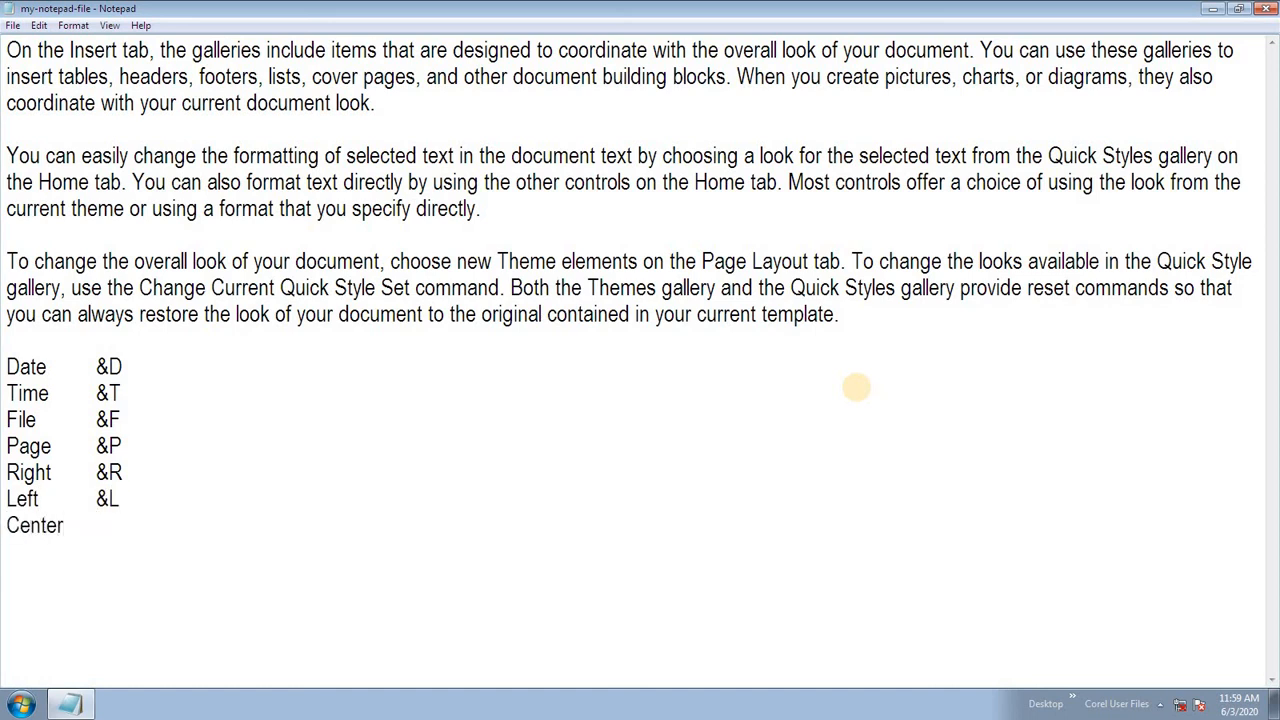
pyautogui.write('&C')
# Try replacing the page header in the page setup with the right-aligned date text "&R Date &D".
pyautogui.click(12, 25)
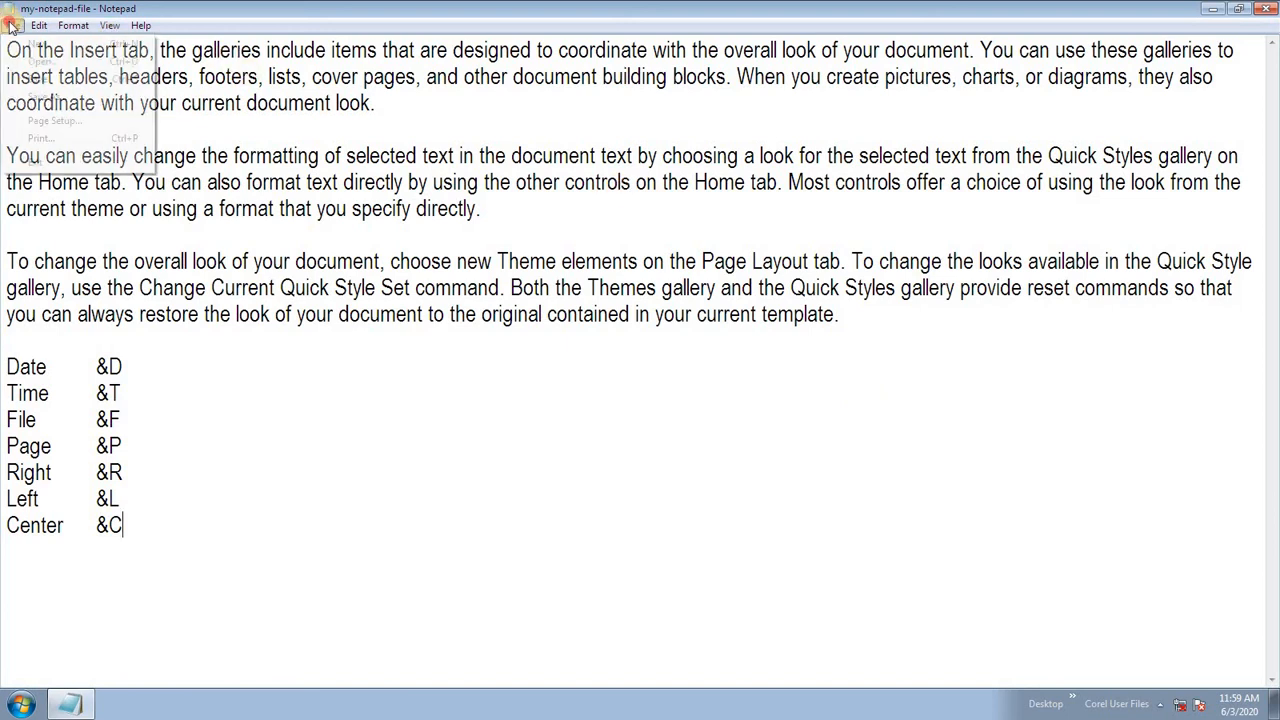
pyautogui.click(55, 120)
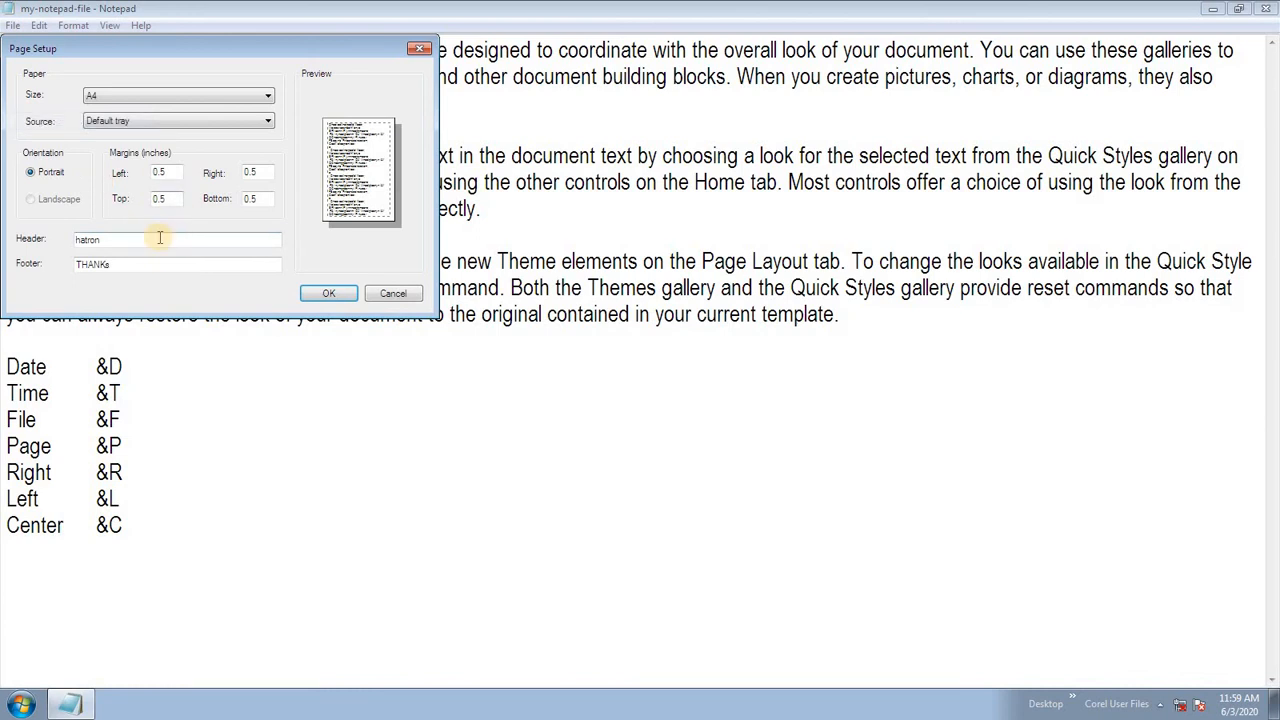
pyautogui.moveTo(159, 237); pyautogui.dragTo(8, 240)
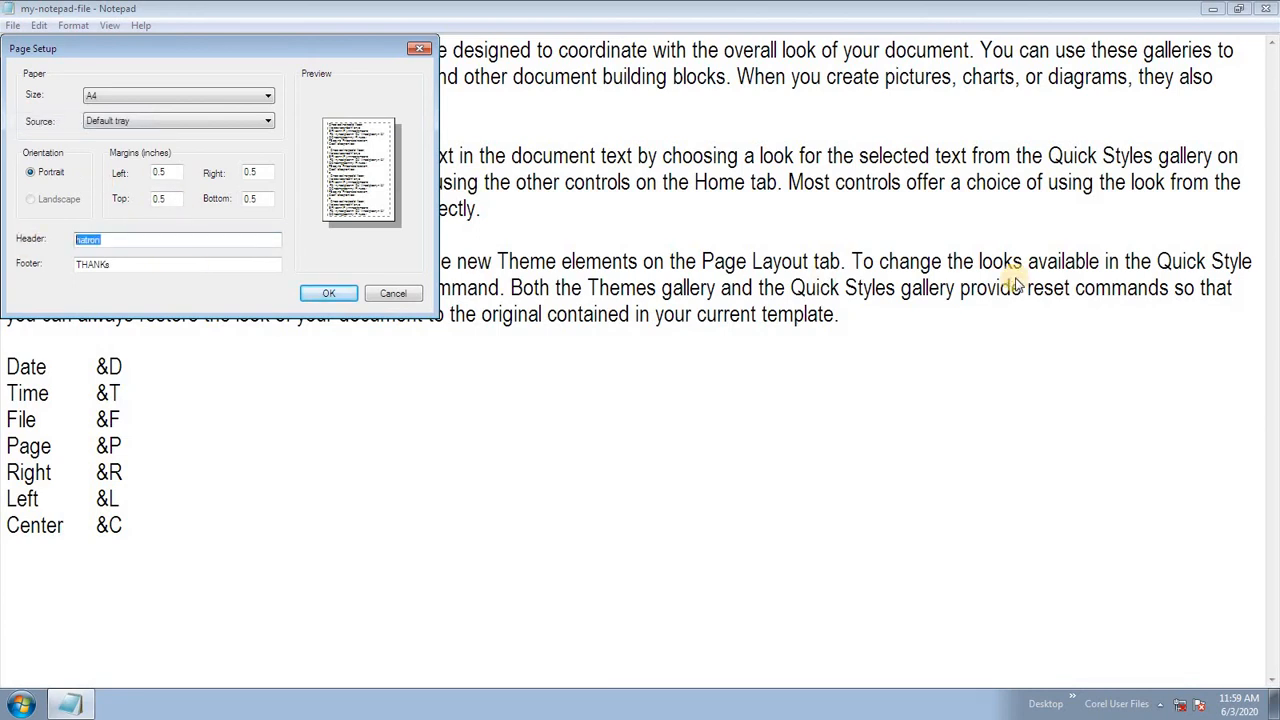
pyautogui.write('&R')
pyautogui.write(' &D')
pyautogui.press('BackSpace')
pyautogui.press('BackSpace')
pyautogui.write('Date')
pyautogui.write(' &d')
pyautogui.write('D')
# Try adding the time text "Time: &T" after the date in the header and dismiss the page setup without applying it.
pyautogui.write(' . Time')
pyautogui.press('BackSpace')
pyautogui.press('BackSpace')
pyautogui.press('BackSpace')
pyautogui.write('o.e')
pyautogui.press('BackSpace')
pyautogui.press('BackSpace')
pyautogui.press('BackSpace')
pyautogui.write('ime: &T')
pyautogui.click(412, 293)
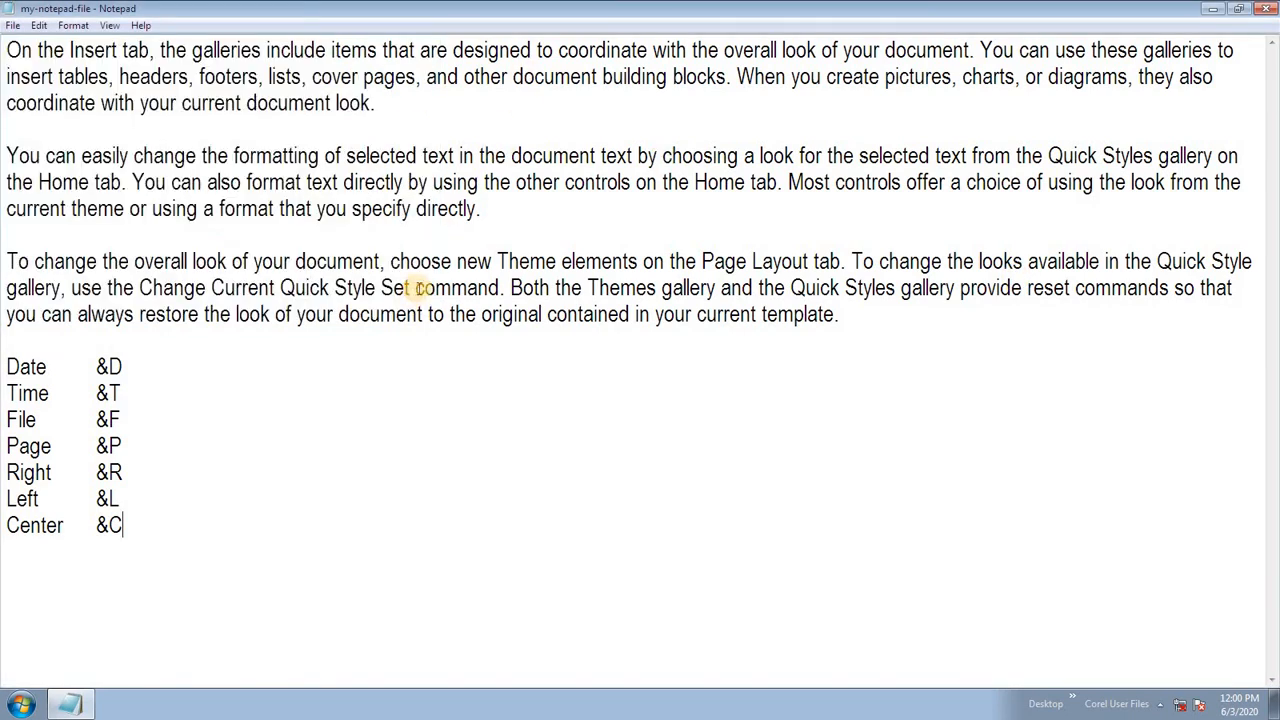
# View the print options for the document and close them without printing.
pyautogui.click(13, 25)
pyautogui.click(55, 139)
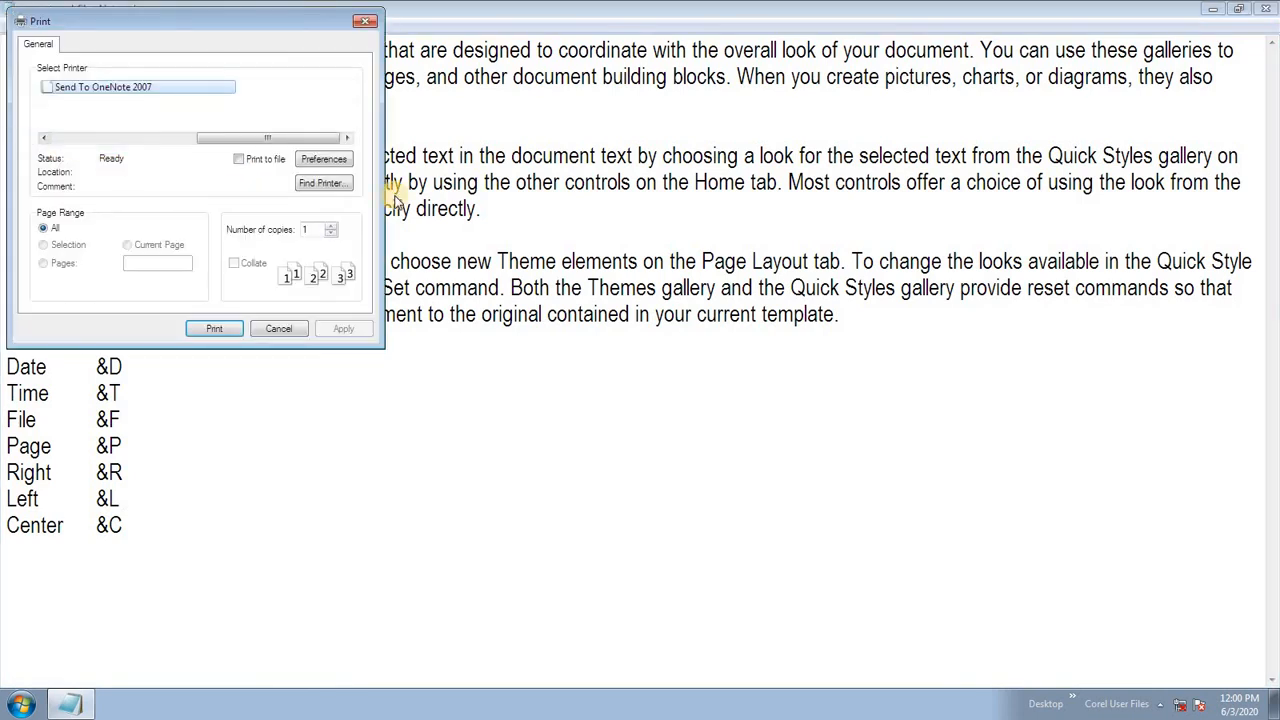
pyautogui.click(280, 329)
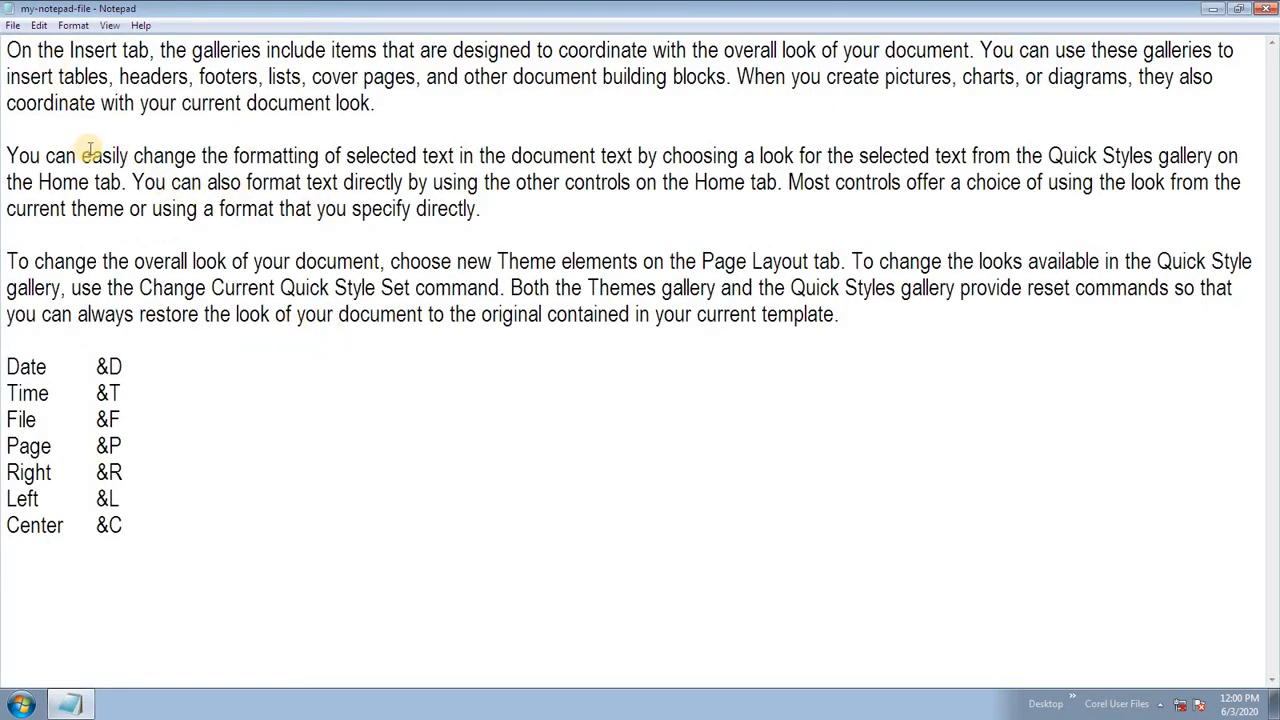
pyautogui.click(13, 25)
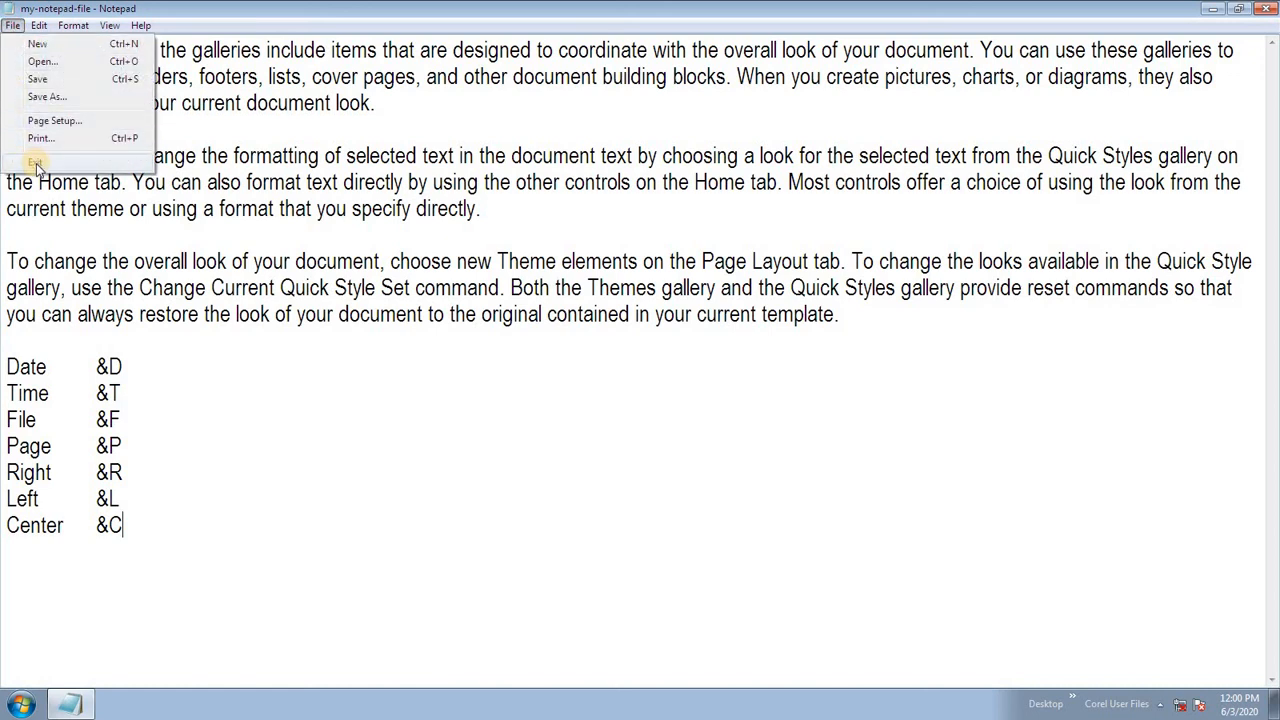
pyautogui.click(122, 226)
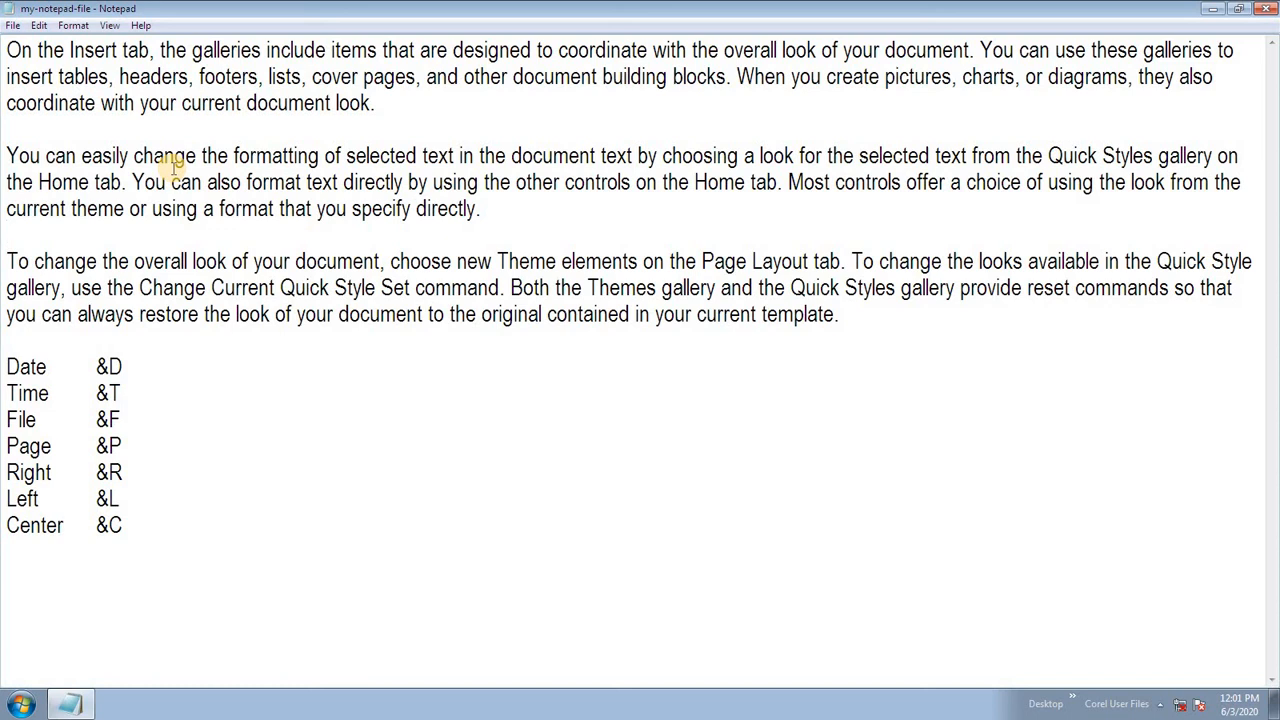
pyautogui.click(72, 25)
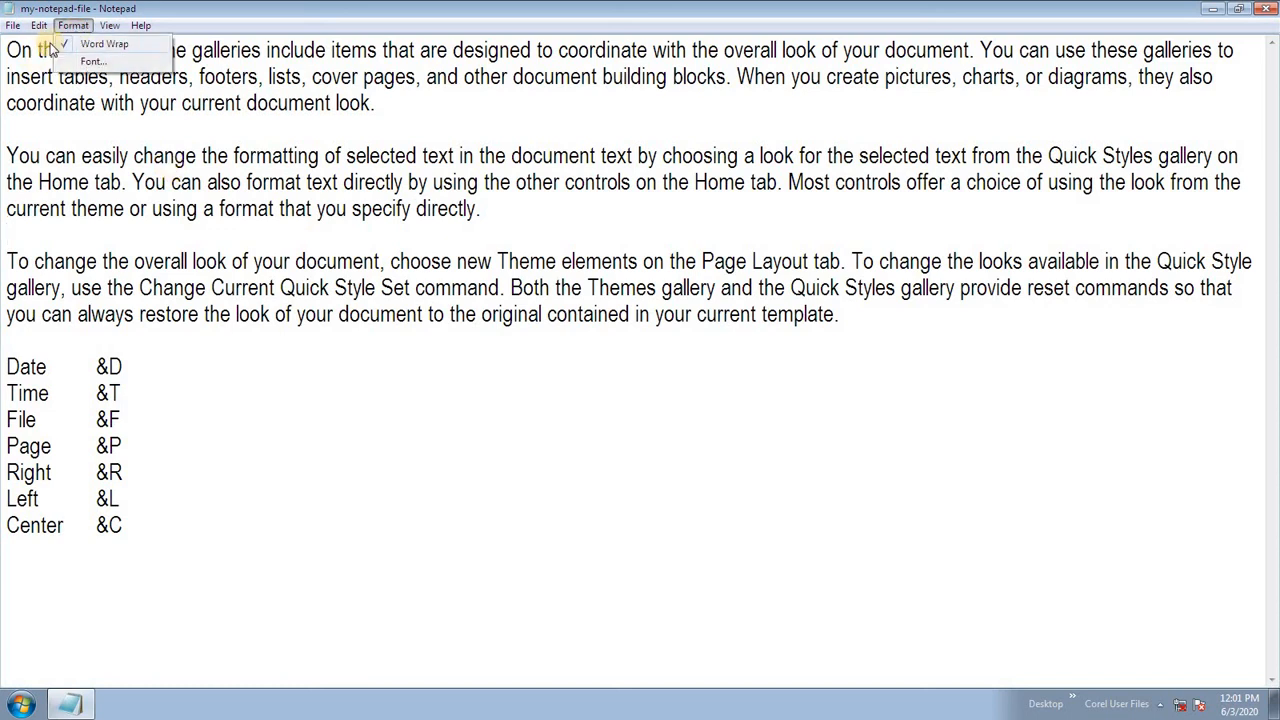
pyautogui.moveTo(12, 32)
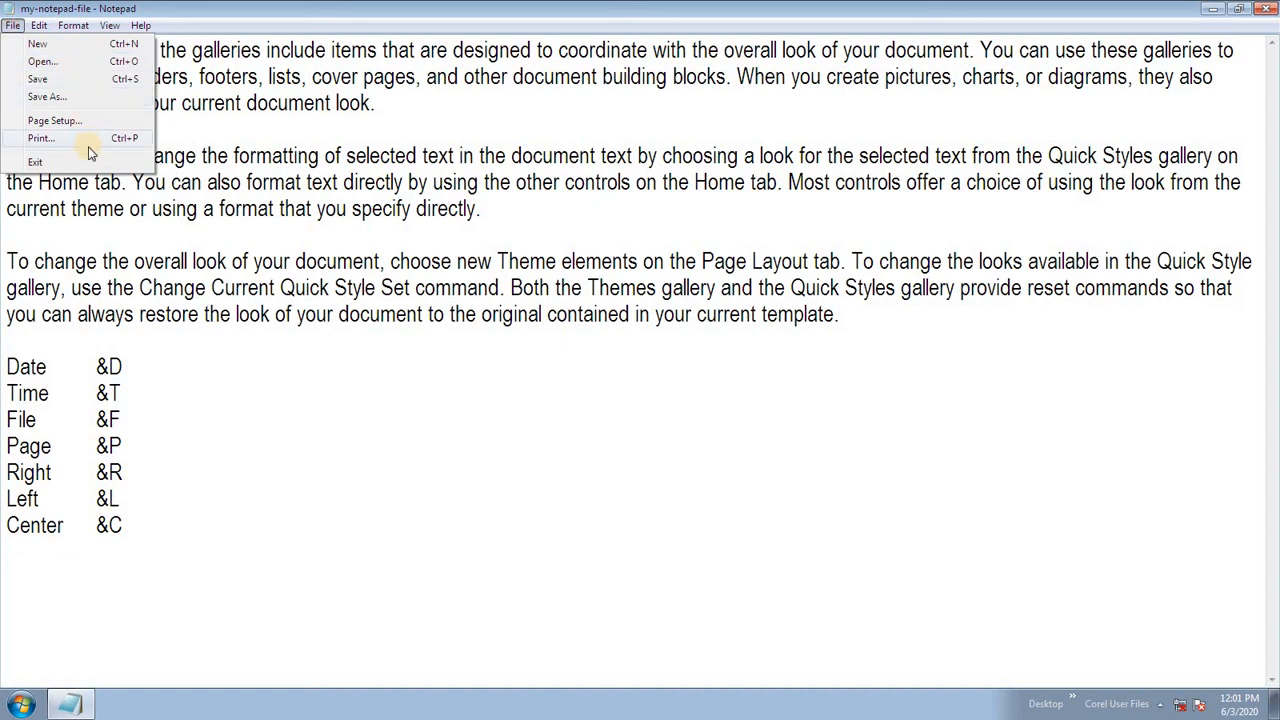
pyautogui.click(193, 211)
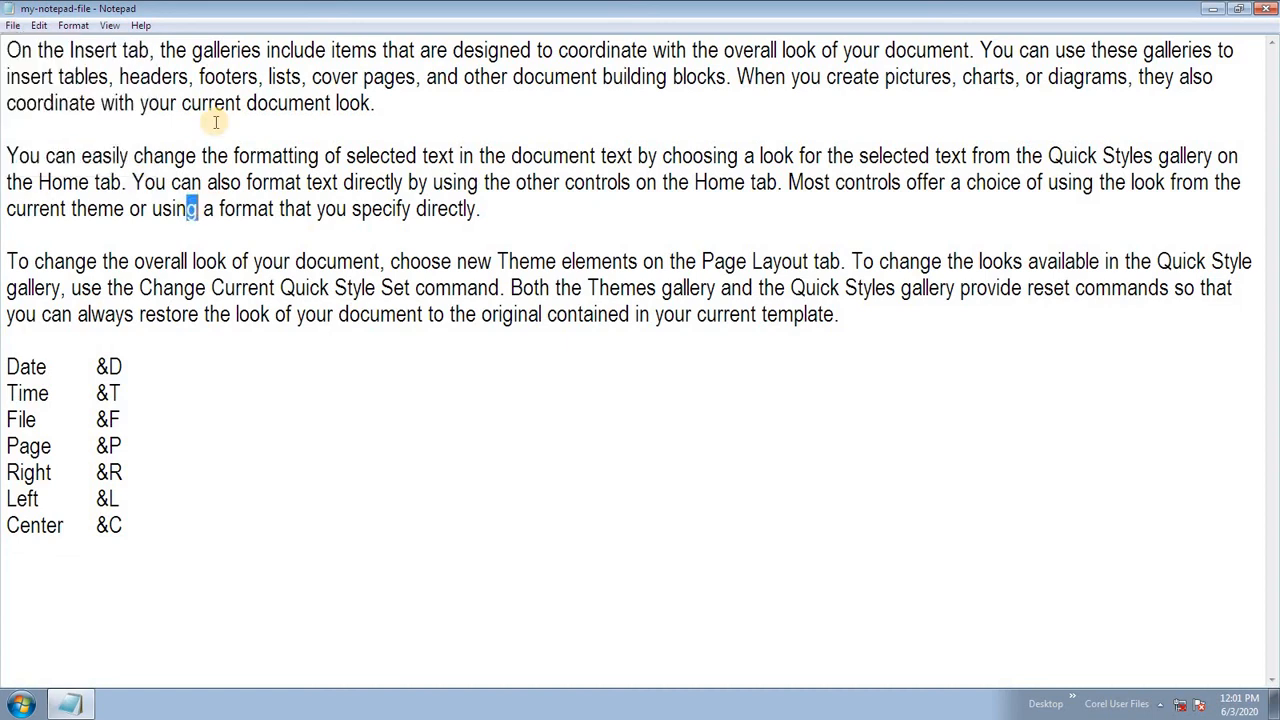
pyautogui.click(109, 25)
pyautogui.click(207, 182)
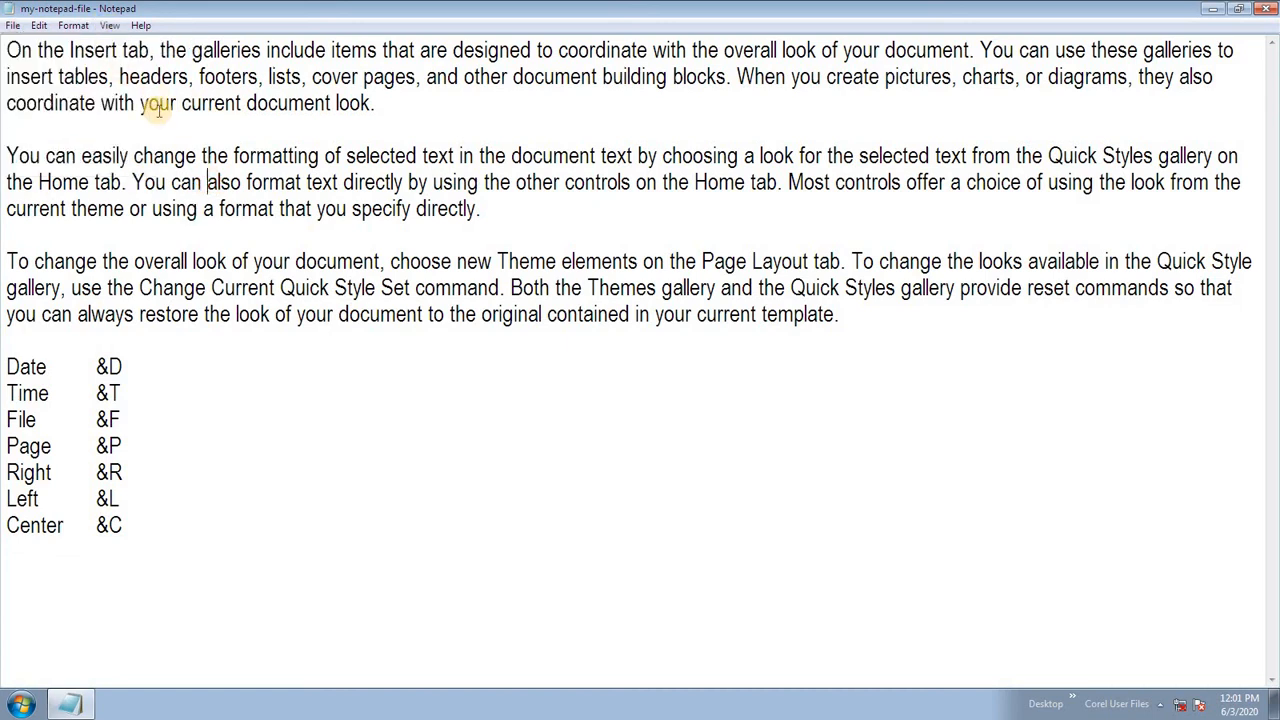